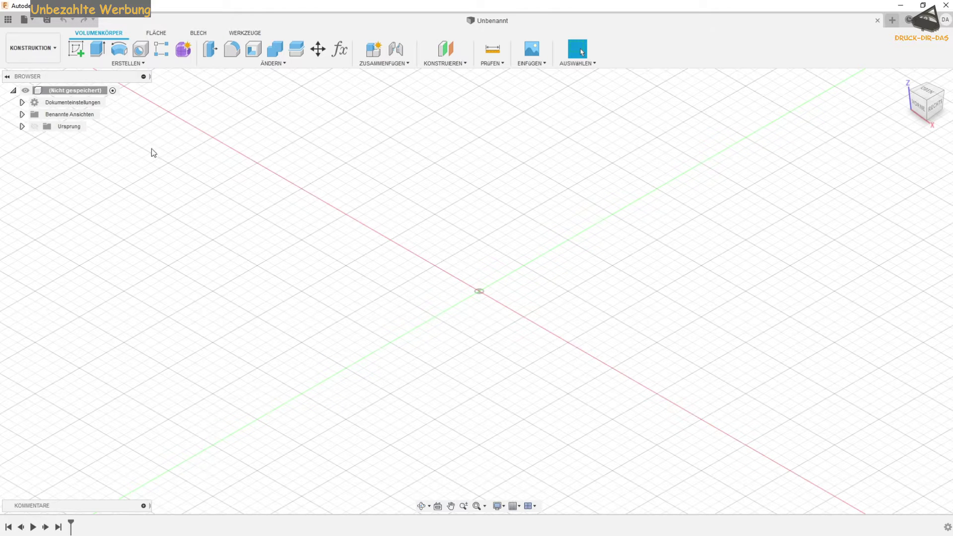
# - Create a sketch on the front XZ origin plane, face-on, panned to leave room above the origin
pyautogui.click(77, 51)
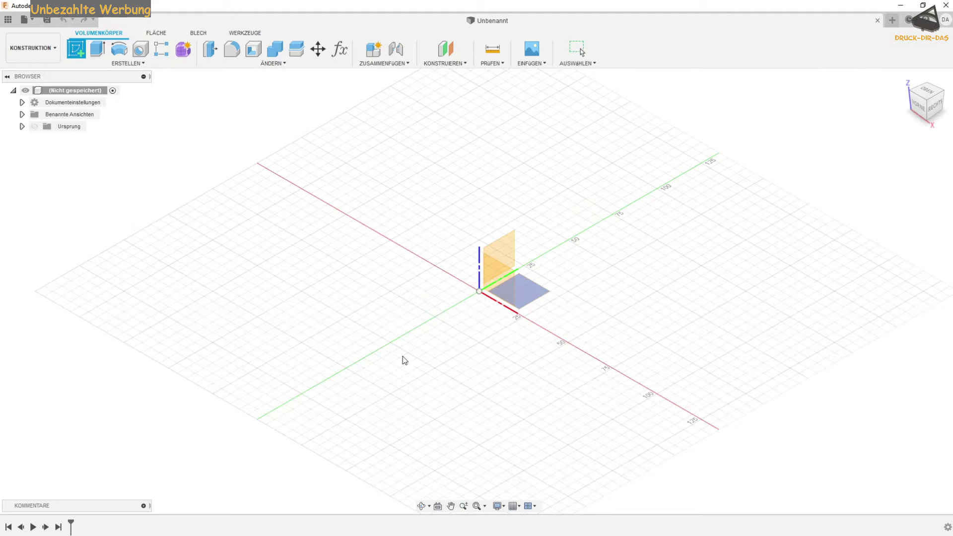
pyautogui.click(919, 108)
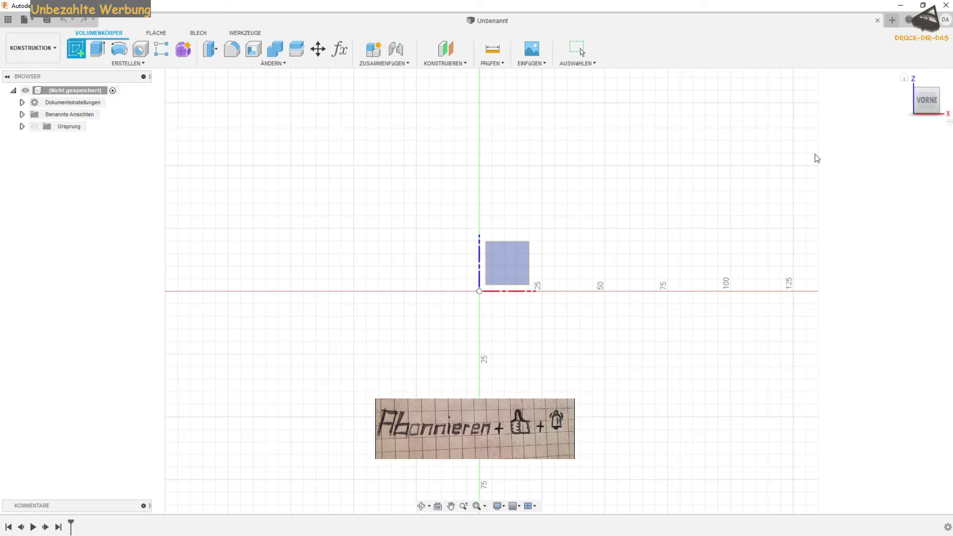
pyautogui.click(510, 261)
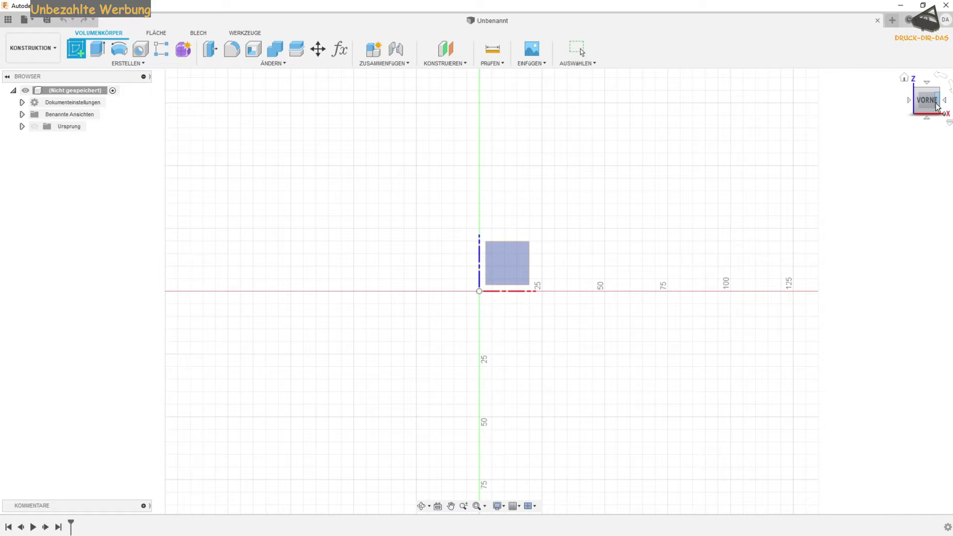
pyautogui.click(505, 263)
pyautogui.moveTo(524, 196)
pyautogui.mouseDown(button='middle')
pyautogui.moveTo(527, 249)
pyautogui.moveTo(556, 296)
pyautogui.moveTo(537, 306)
pyautogui.mouseUp(button='middle')
pyautogui.press('Escape')
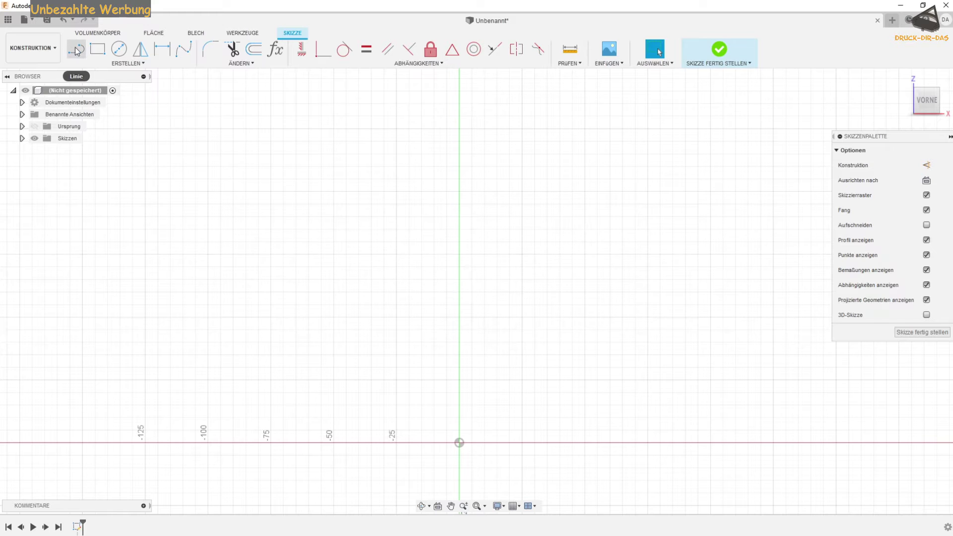
# - Draw two vertical lines, one rising from the origin and a second to its left
pyautogui.click(75, 48)
pyautogui.click(459, 441)
pyautogui.click(460, 92)
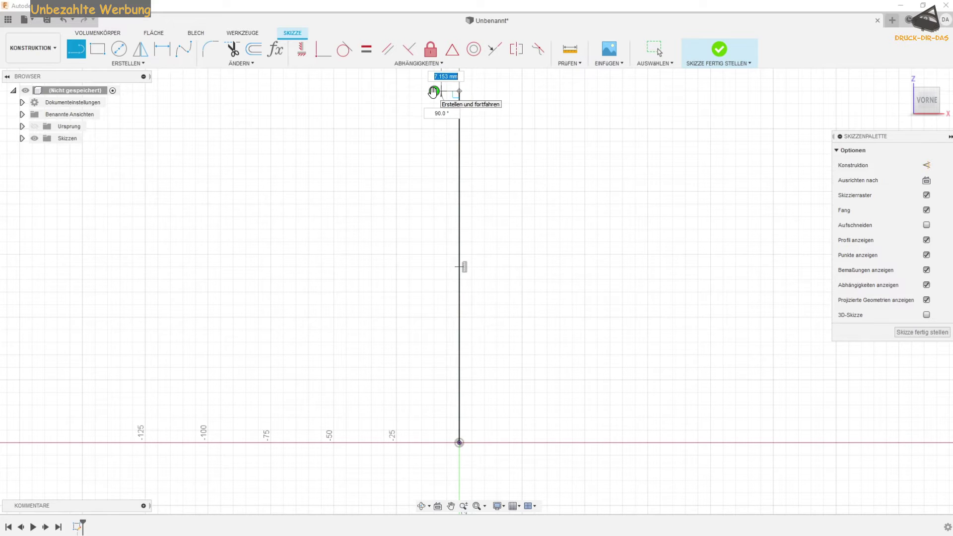
pyautogui.click(434, 92)
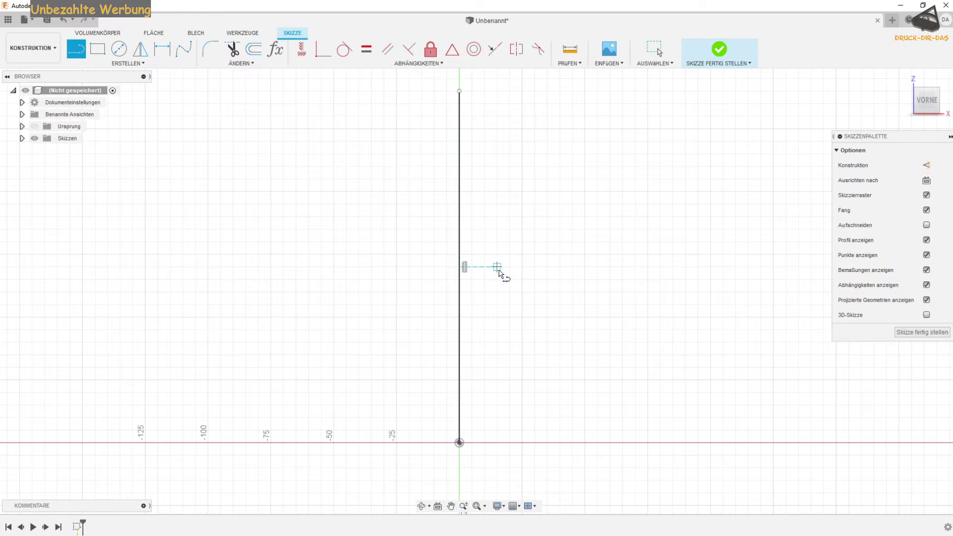
pyautogui.click(409, 440)
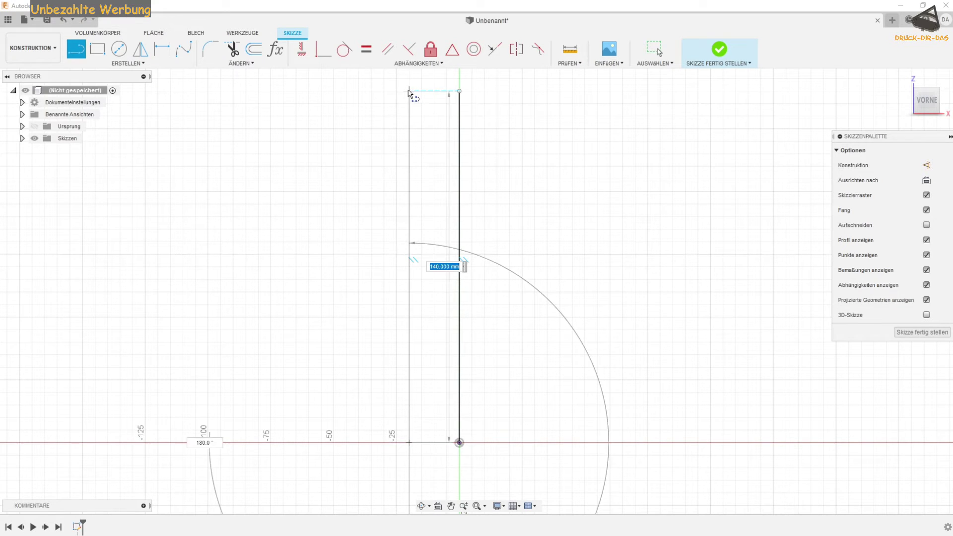
pyautogui.doubleClick(409, 91)
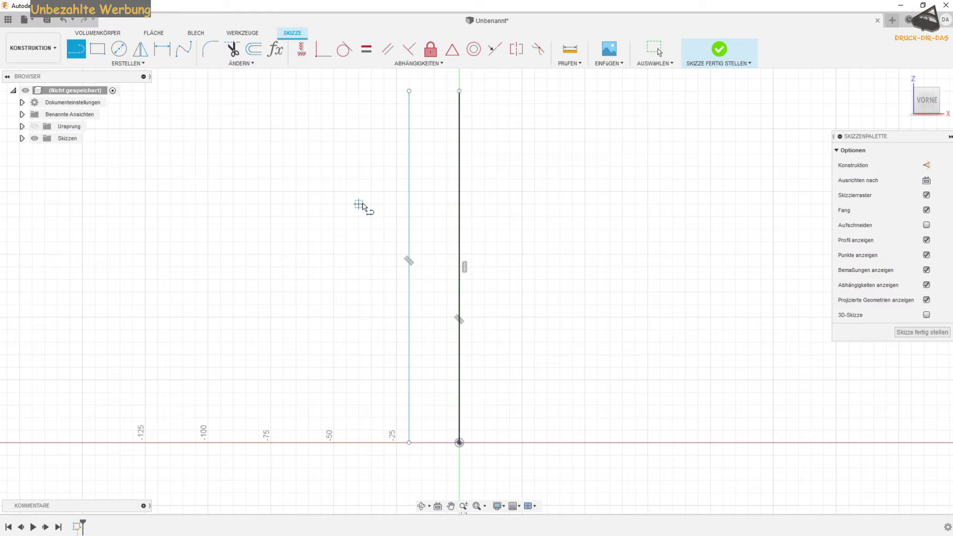
# - Constrain the two lines' top endpoints and bottom endpoints to be horizontally aligned
pyautogui.click(302, 49)
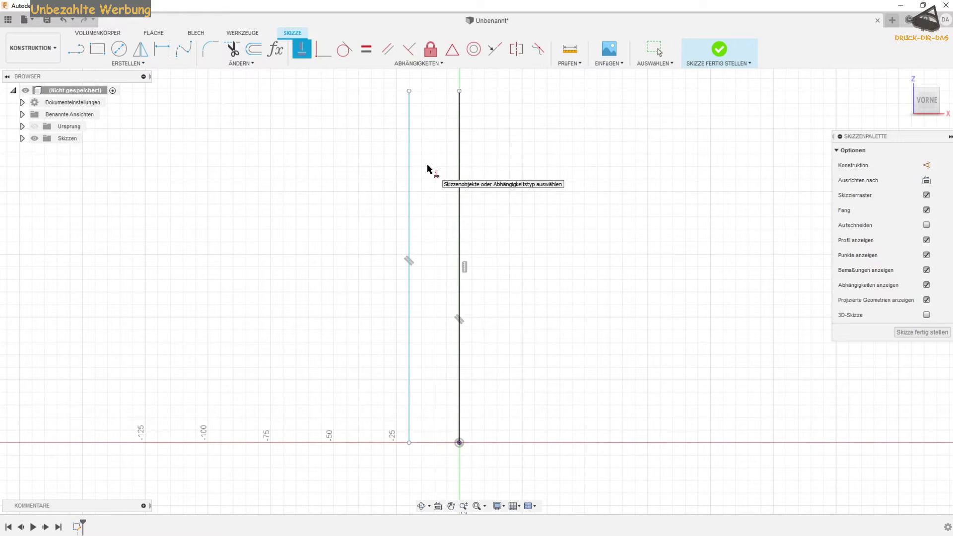
pyautogui.click(410, 92)
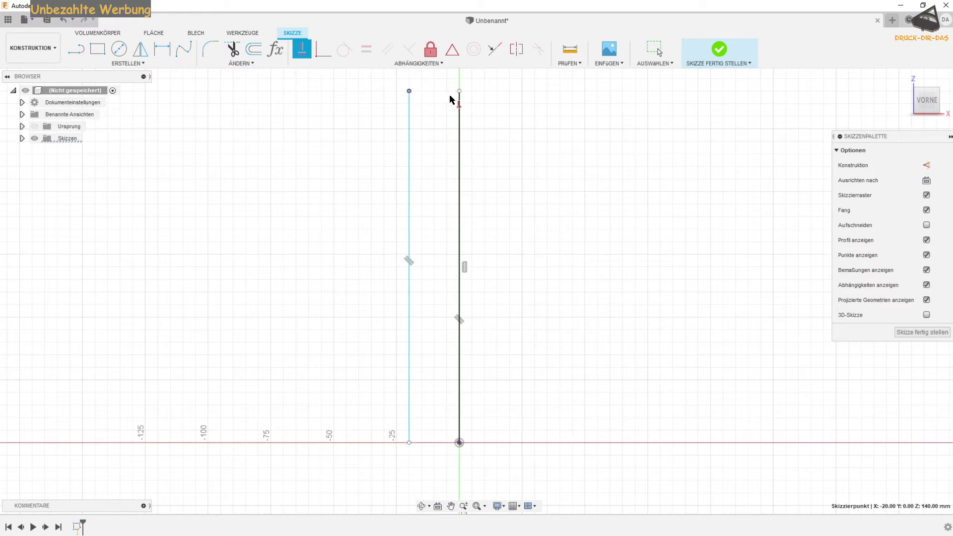
pyautogui.click(301, 50)
pyautogui.click(459, 91)
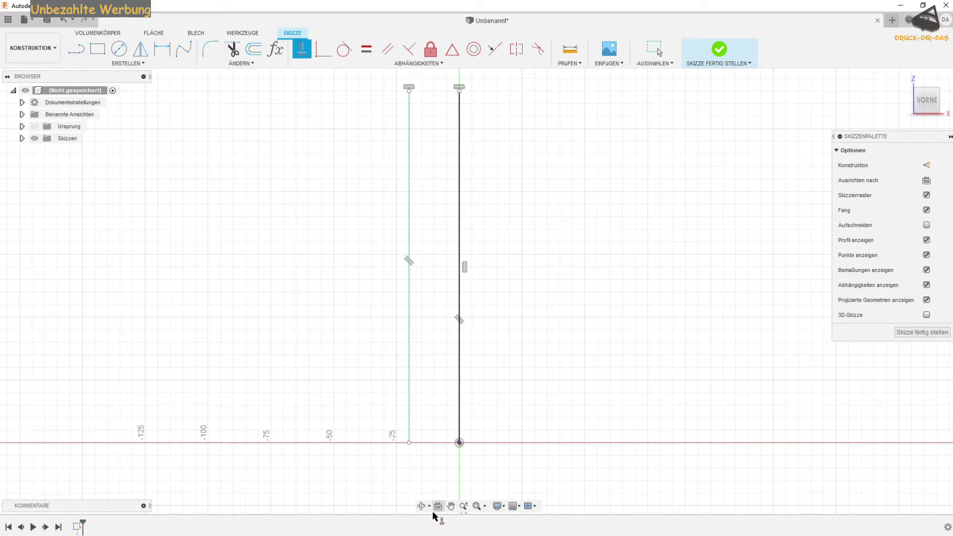
pyautogui.click(409, 443)
pyautogui.click(460, 442)
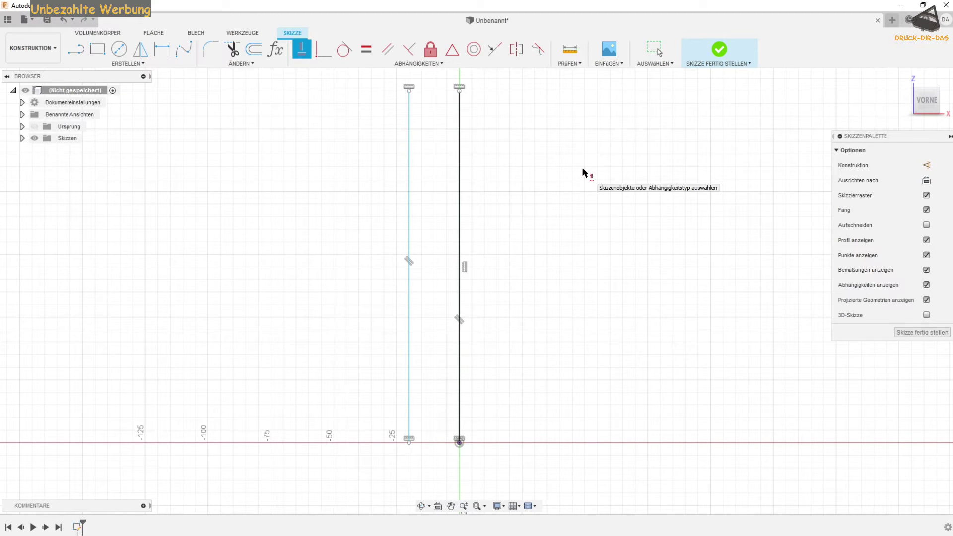
pyautogui.press('Escape')
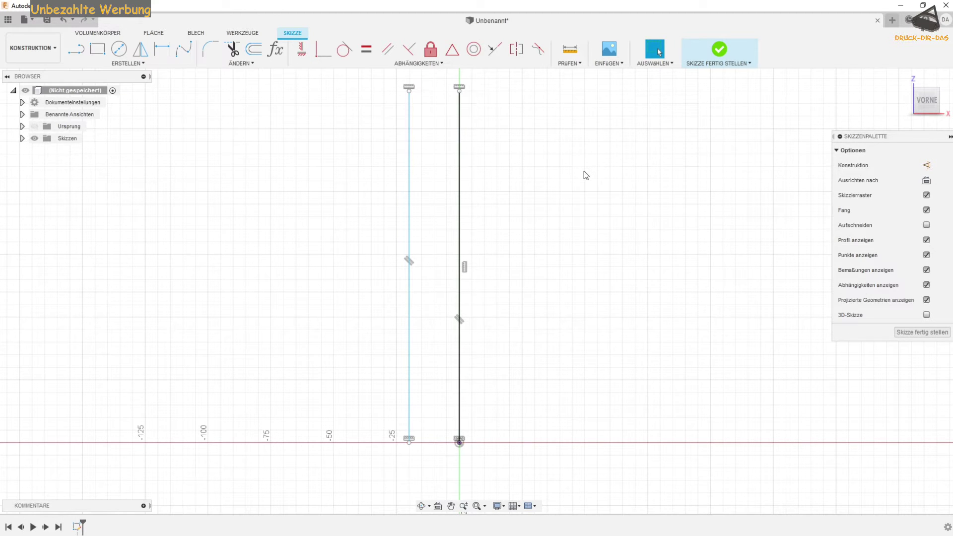
pyautogui.press('d')
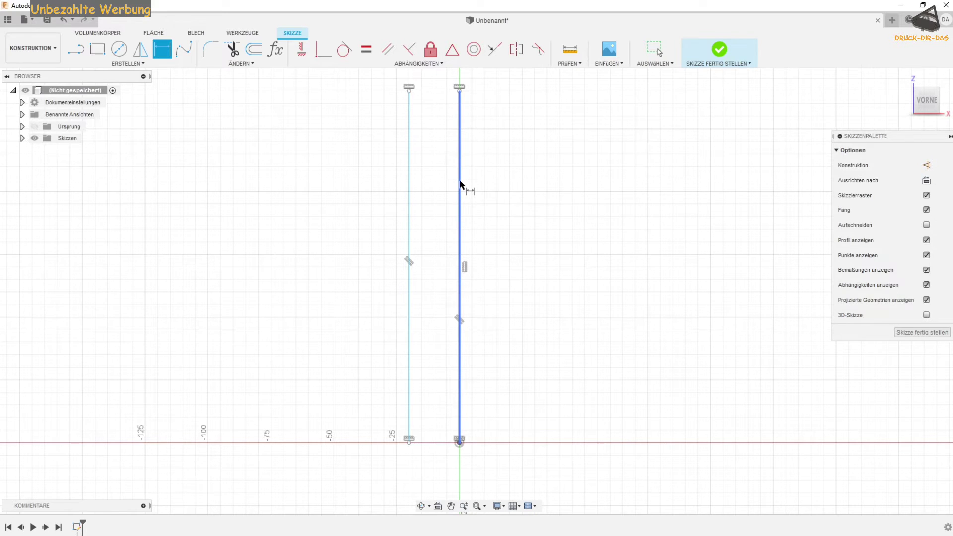
# - Dimension the line rising from the origin to a height of 200 mm
pyautogui.click(461, 185)
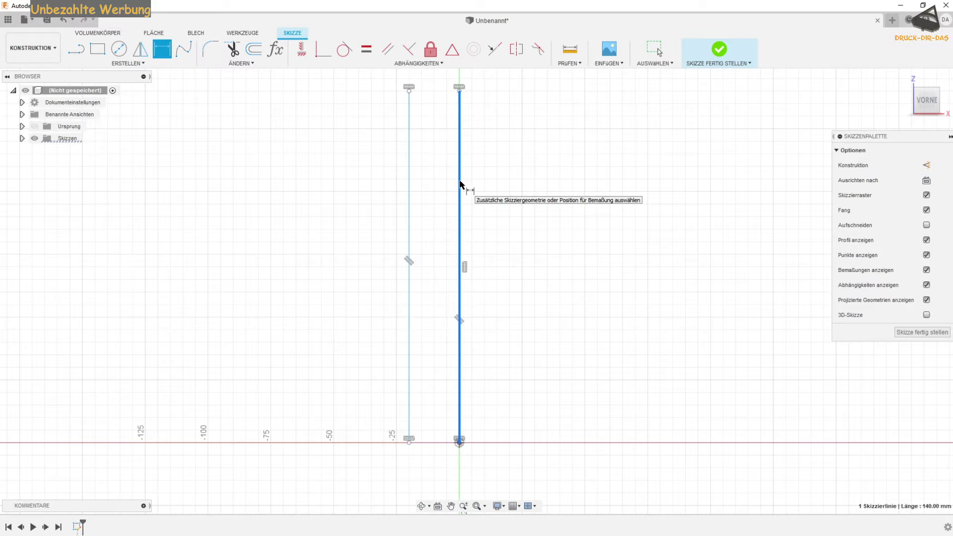
pyautogui.click(616, 211)
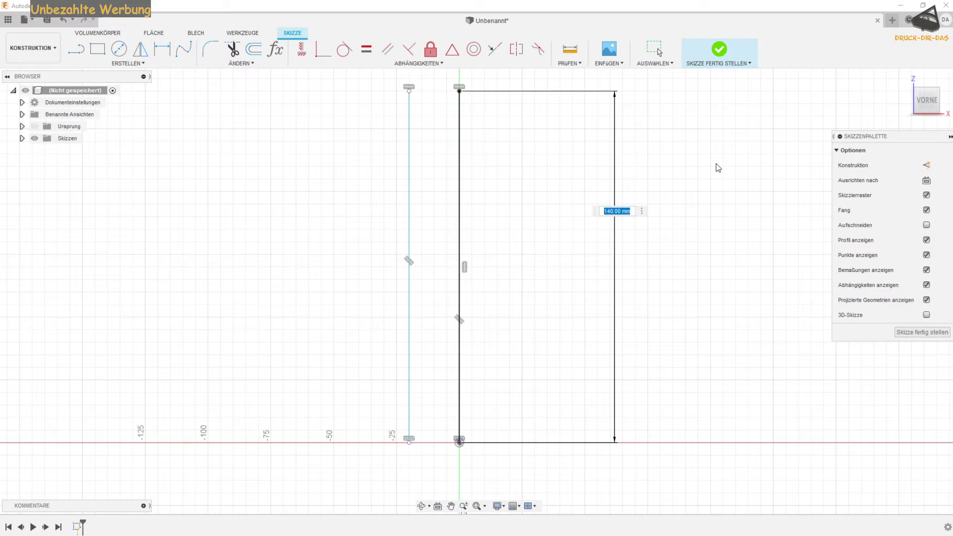
pyautogui.write('200')
pyautogui.press('Return')
pyautogui.press('d')
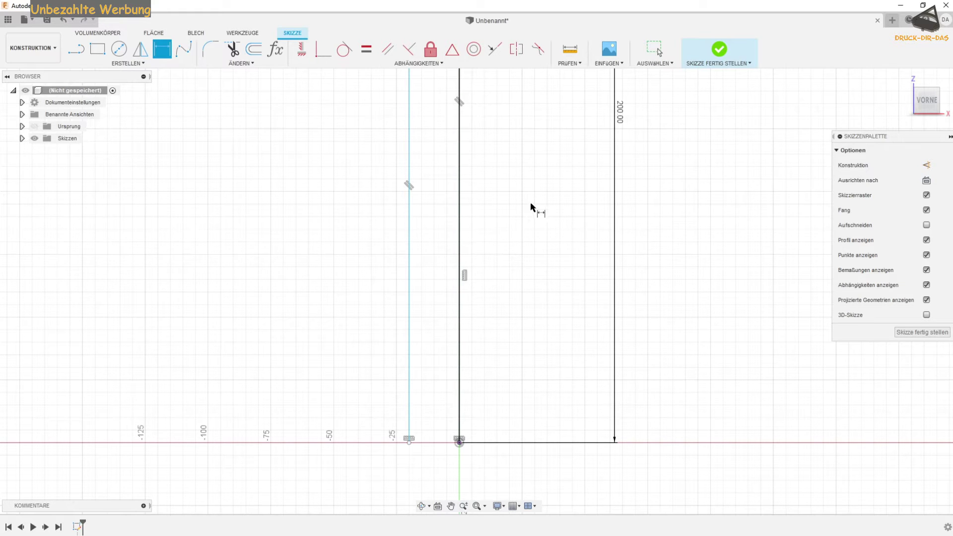
pyautogui.scroll(-3, 526, 205)
pyautogui.moveTo(520, 202); pyautogui.dragTo(473, 326, button='middle')
pyautogui.press('Escape')
# - Dimension the spacing between the two vertical lines as 25 mm
pyautogui.press('d')
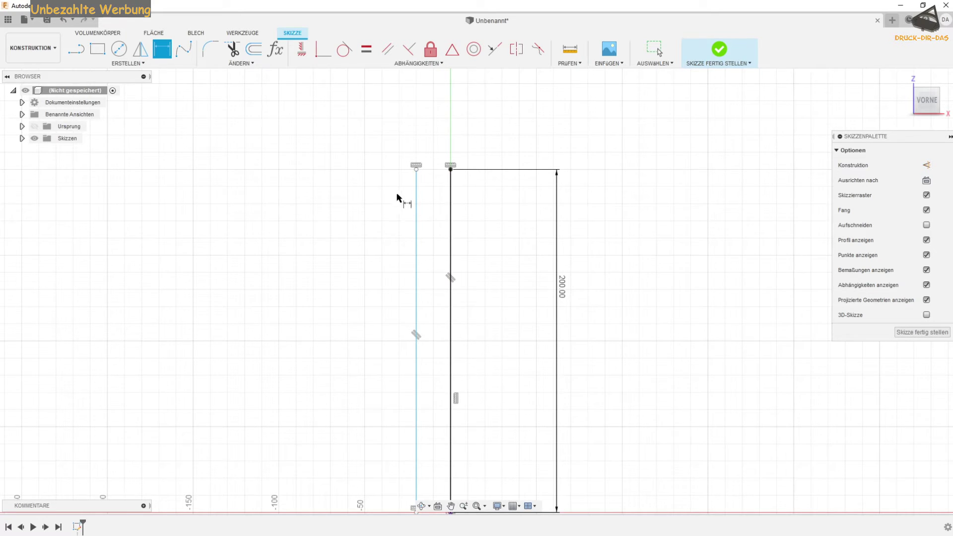
pyautogui.scroll(2, 396, 194)
pyautogui.scroll(-3, 386, 293)
pyautogui.moveTo(354, 359)
pyautogui.mouseDown(button='middle')
pyautogui.moveTo(352, 272)
pyautogui.moveTo(422, 260)
pyautogui.mouseUp(button='middle')
pyautogui.scroll(-1, 342, 275)
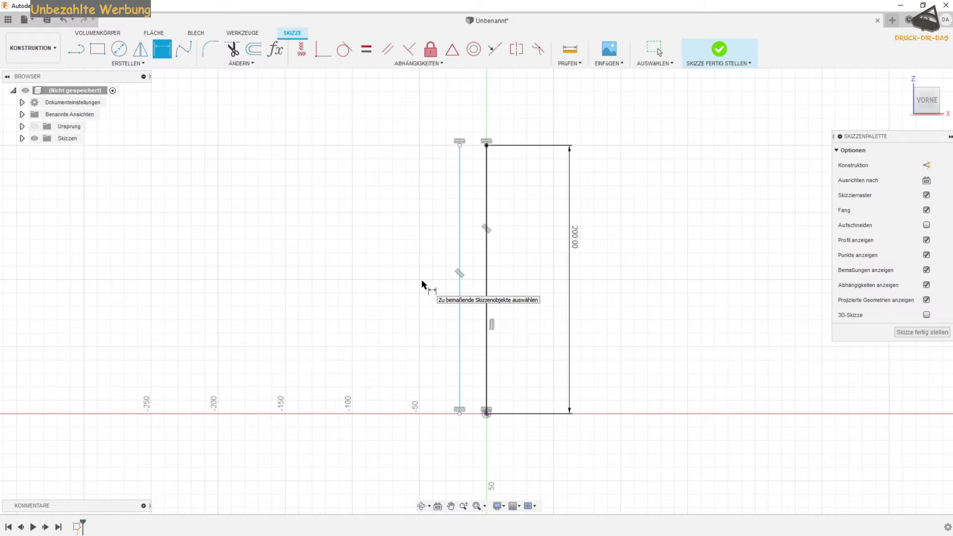
pyautogui.click(459, 378)
pyautogui.click(487, 400)
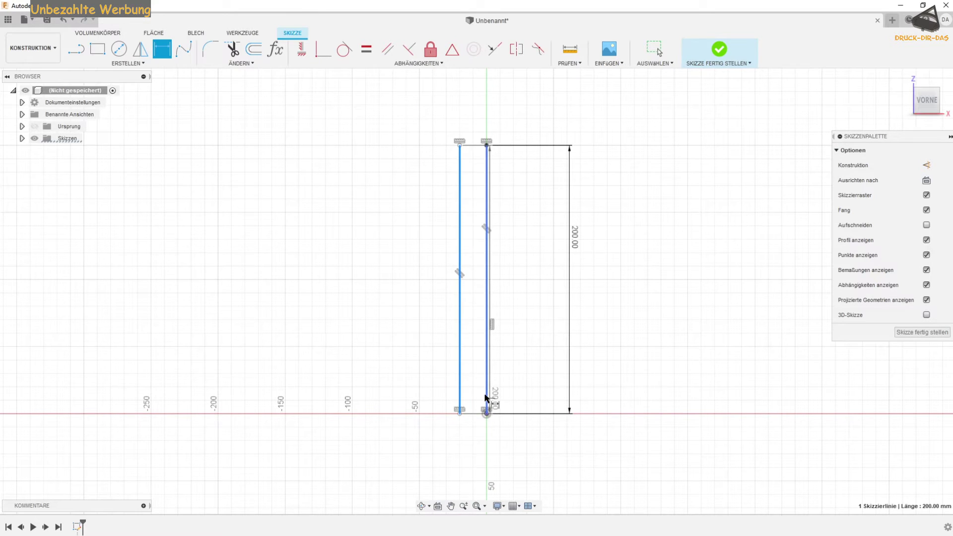
pyautogui.click(470, 442)
pyautogui.write('2')
pyautogui.press('Return')
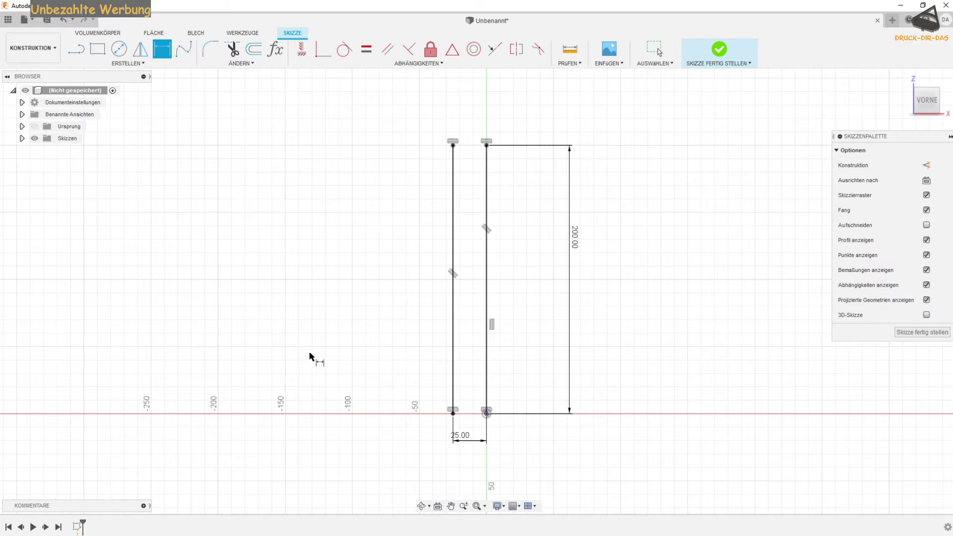
pyautogui.scroll(2, 415, 389)
pyautogui.moveTo(415, 390)
pyautogui.mouseDown(button='middle')
pyautogui.moveTo(364, 340)
pyautogui.moveTo(314, 325)
pyautogui.mouseUp(button='middle')
pyautogui.scroll(1, 315, 326)
pyautogui.press('d')
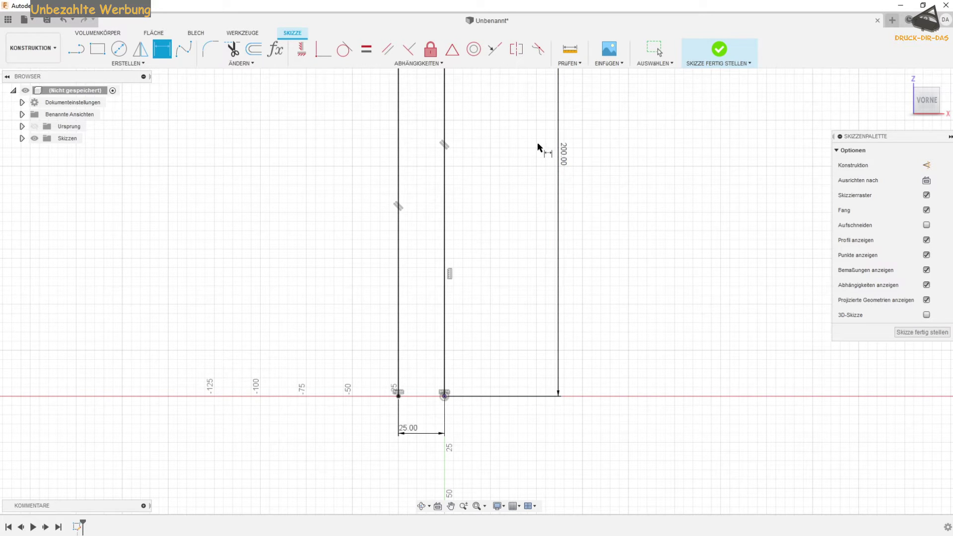
pyautogui.scroll(-2, 537, 142)
pyautogui.moveTo(519, 144)
pyautogui.mouseDown(button='middle')
pyautogui.moveTo(464, 247)
pyautogui.moveTo(475, 191)
pyautogui.mouseUp(button='middle')
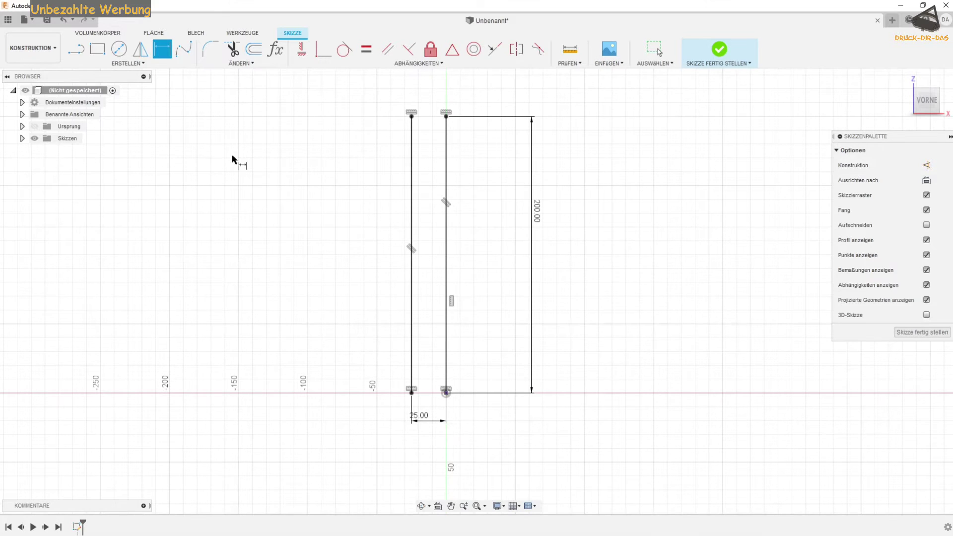
pyautogui.scroll(3, 366, 228)
pyautogui.moveTo(366, 228); pyautogui.dragTo(303, 187, button='middle')
pyautogui.scroll(2, 266, 151)
pyautogui.moveTo(266, 151)
pyautogui.mouseDown(button='middle')
pyautogui.moveTo(349, 255)
pyautogui.moveTo(351, 244)
pyautogui.mouseUp(button='middle')
pyautogui.scroll(-2, 280, 180)
pyautogui.scroll(-2, 272, 156)
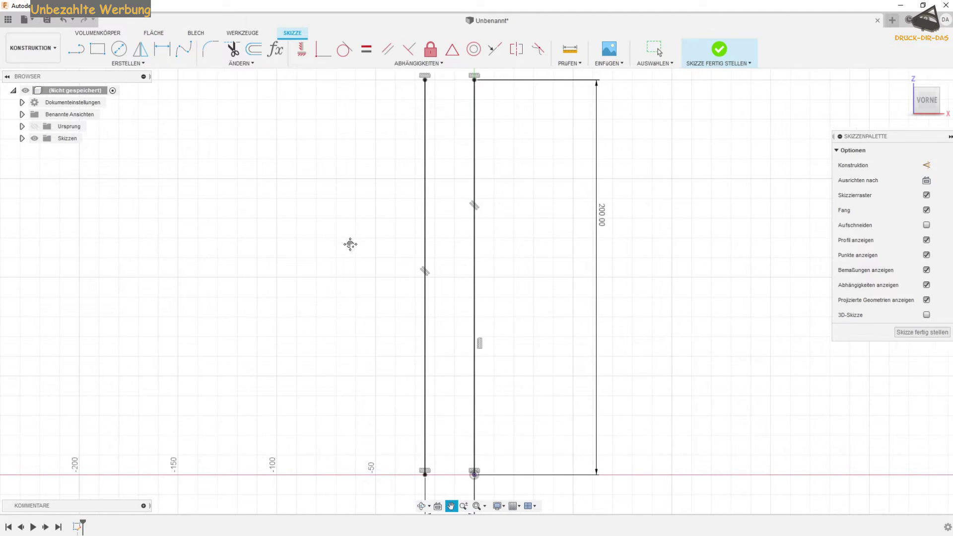
pyautogui.press('d')
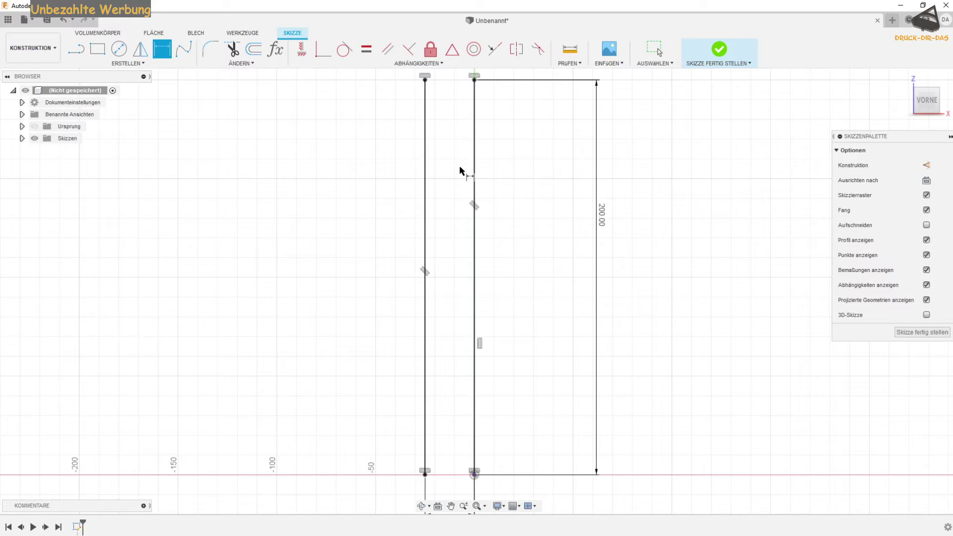
# - Draw a short upright line up from the base, 10 mm left of the origin line
pyautogui.click(77, 50)
pyautogui.click(455, 474)
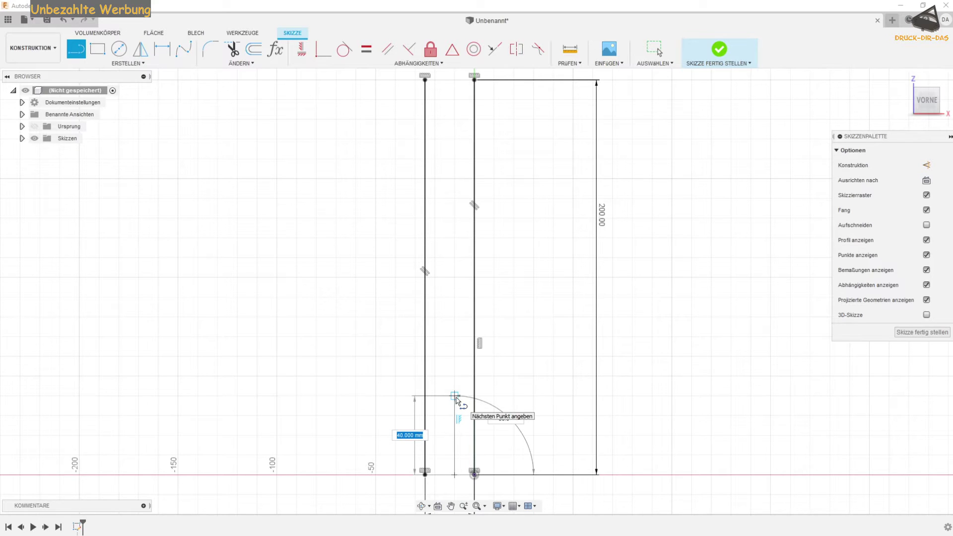
pyautogui.click(456, 396)
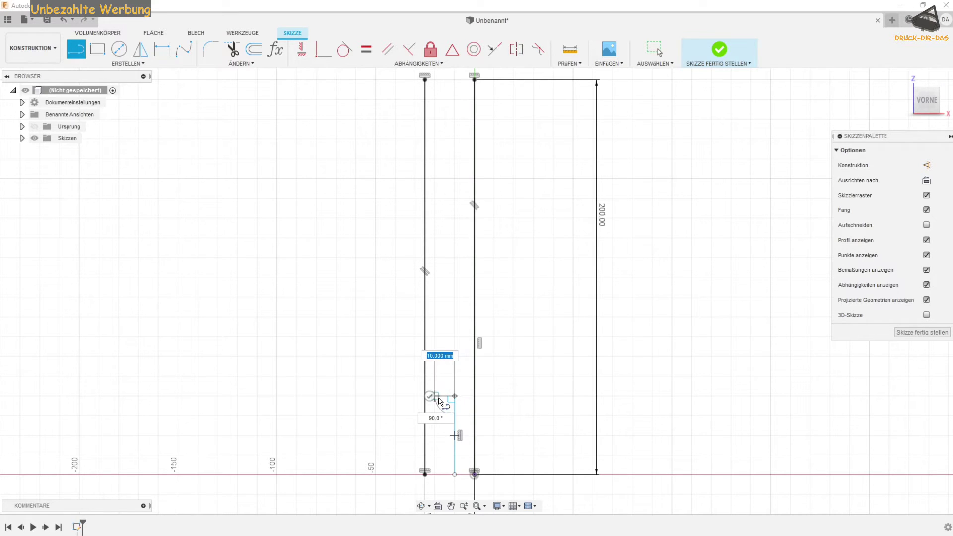
pyautogui.press('Escape')
pyautogui.press('Escape')
pyautogui.moveTo(438, 430); pyautogui.dragTo(397, 304)
# - Draw a short foot line along the base
pyautogui.press('l')
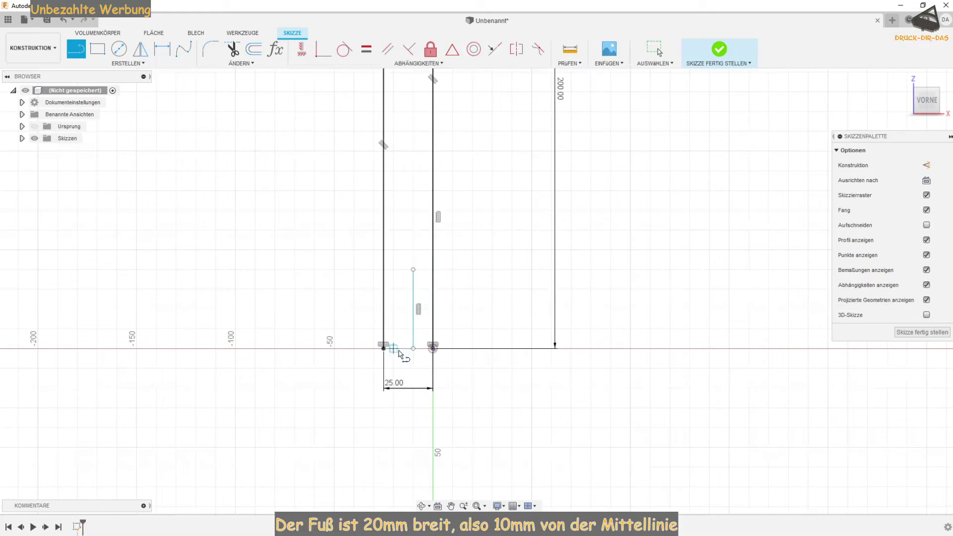
pyautogui.click(414, 349)
pyautogui.click(433, 348)
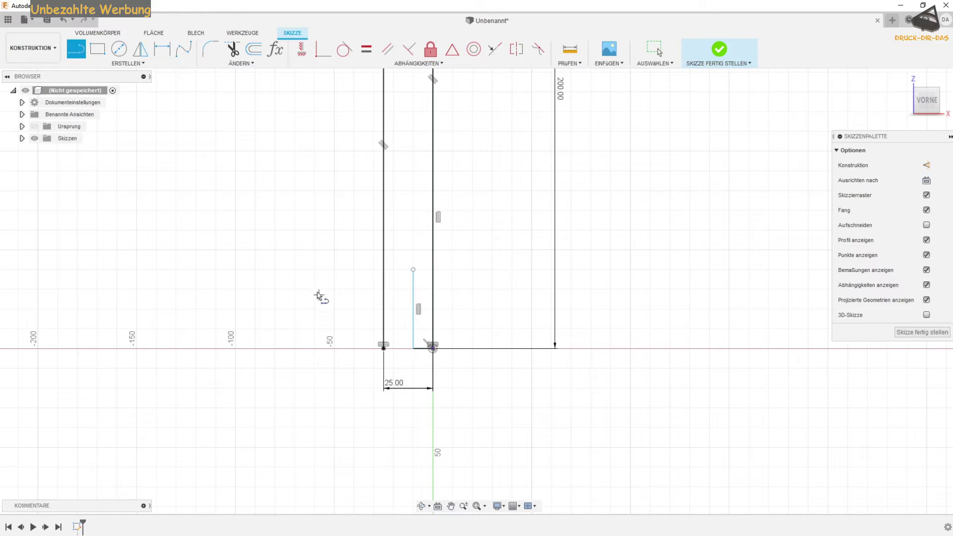
pyautogui.moveTo(330, 196); pyautogui.dragTo(336, 297, button='middle')
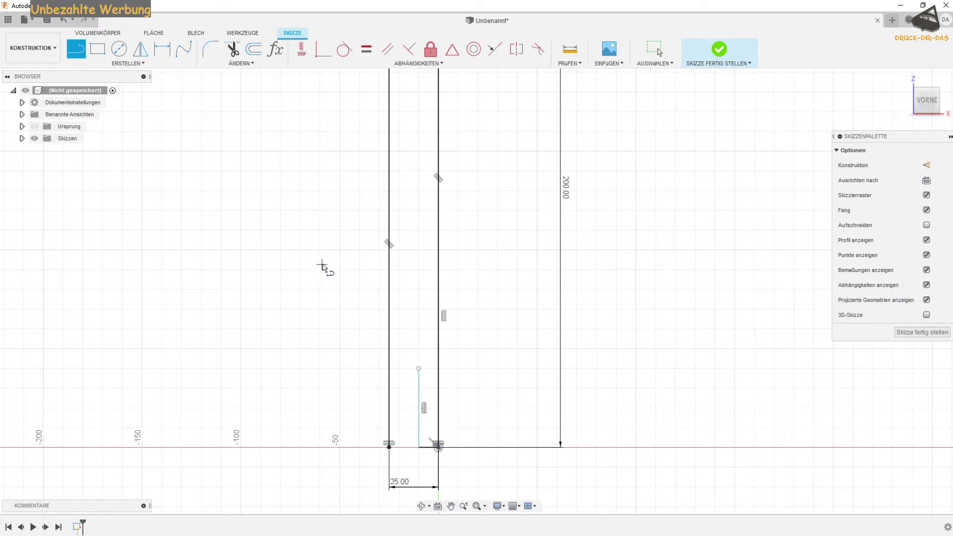
pyautogui.press('Escape')
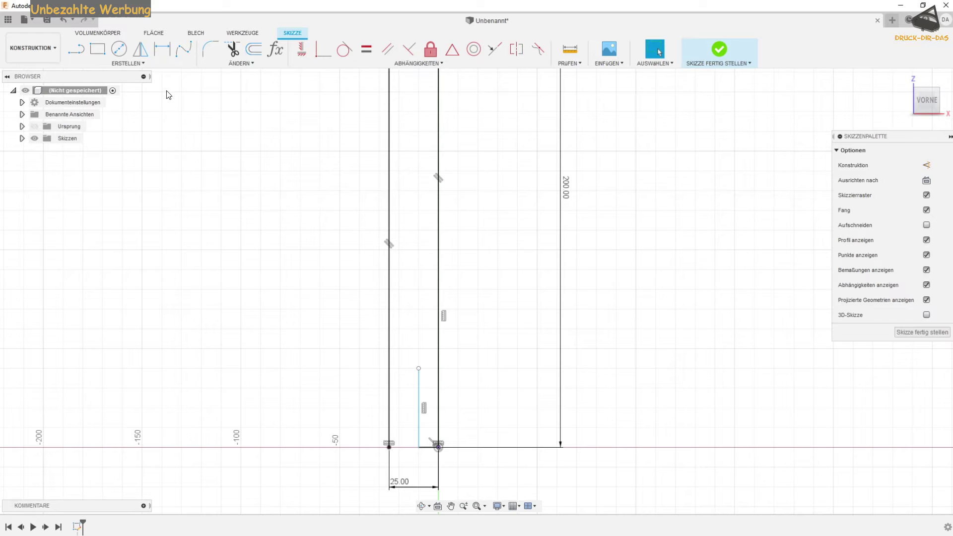
# - Start a fit-point spline at the top endpoint of the short upright foot line
pyautogui.click(185, 52)
pyautogui.scroll(2, 321, 273)
pyautogui.moveTo(330, 264)
pyautogui.mouseDown(button='middle')
pyautogui.moveTo(342, 158)
pyautogui.moveTo(291, 238)
pyautogui.moveTo(183, 122)
pyautogui.mouseUp(button='middle')
pyautogui.scroll(2, 342, 159)
pyautogui.scroll(2, 291, 235)
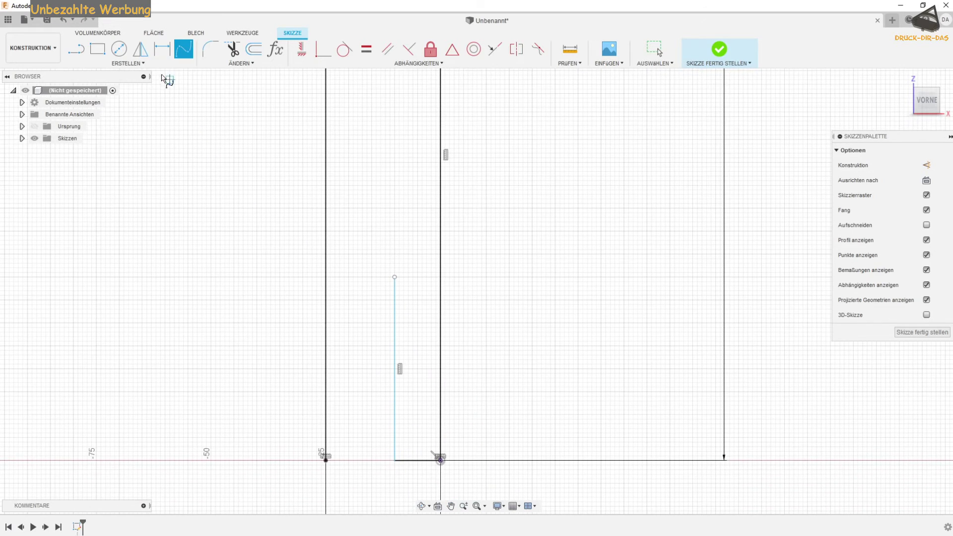
pyautogui.click(184, 48)
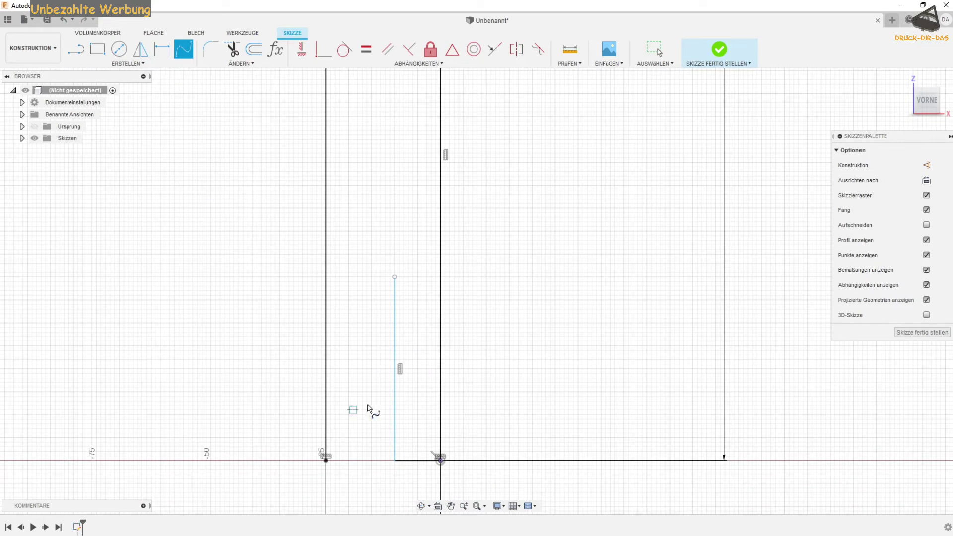
pyautogui.click(394, 277)
pyautogui.scroll(-1, 395, 228)
pyautogui.scroll(-1, 411, 311)
pyautogui.scroll(-1, 415, 288)
pyautogui.scroll(-2, 416, 254)
pyautogui.scroll(-1, 417, 263)
pyautogui.scroll(-1, 427, 288)
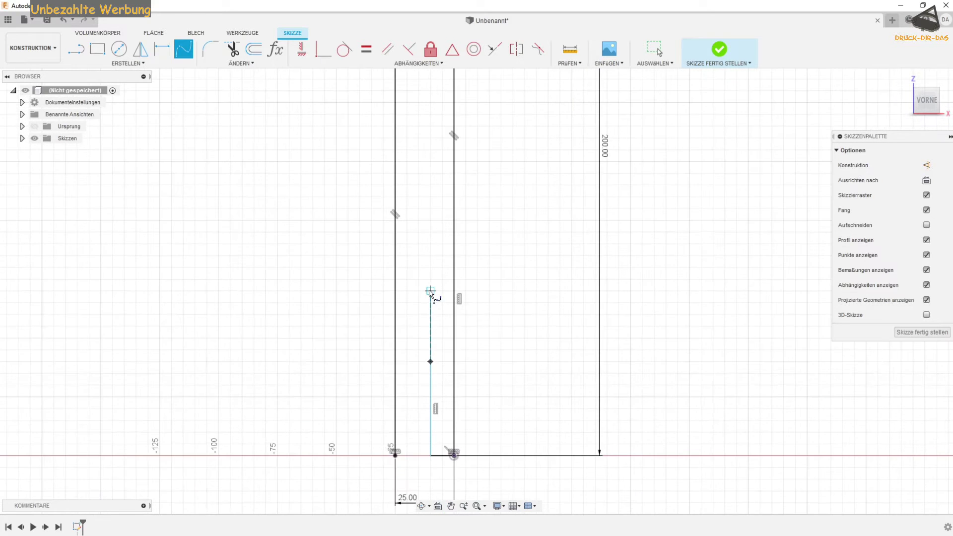
pyautogui.scroll(-1, 416, 263)
pyautogui.moveTo(415, 260); pyautogui.dragTo(447, 328, button='middle')
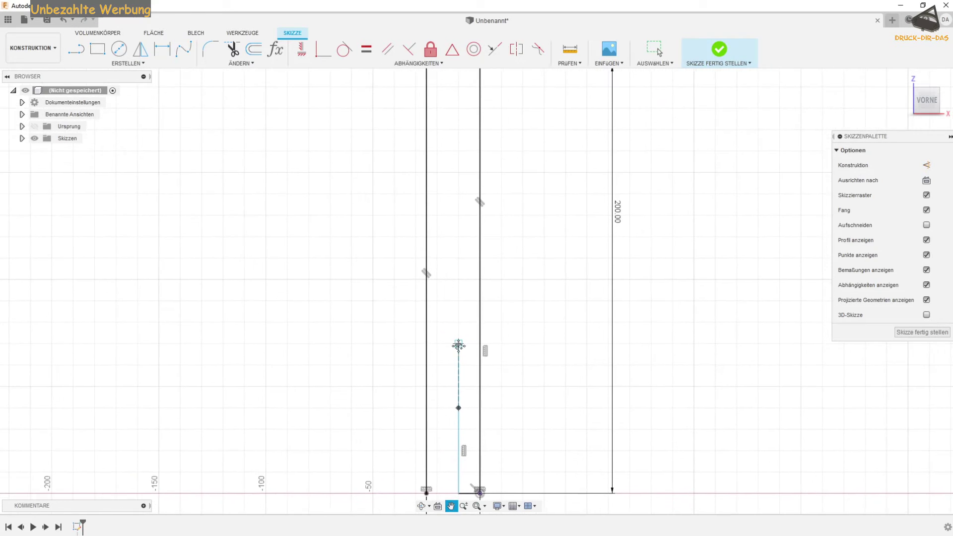
pyautogui.scroll(-1, 447, 330)
pyautogui.scroll(1, 448, 318)
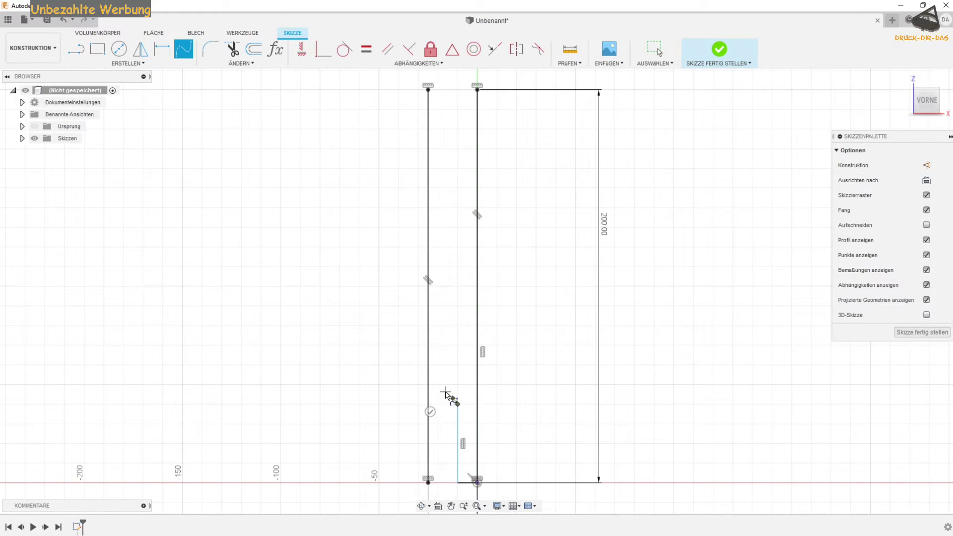
# - Place nine wavy spline fit points upward, ending the outline at the origin line's top
pyautogui.click(429, 372)
pyautogui.click(432, 325)
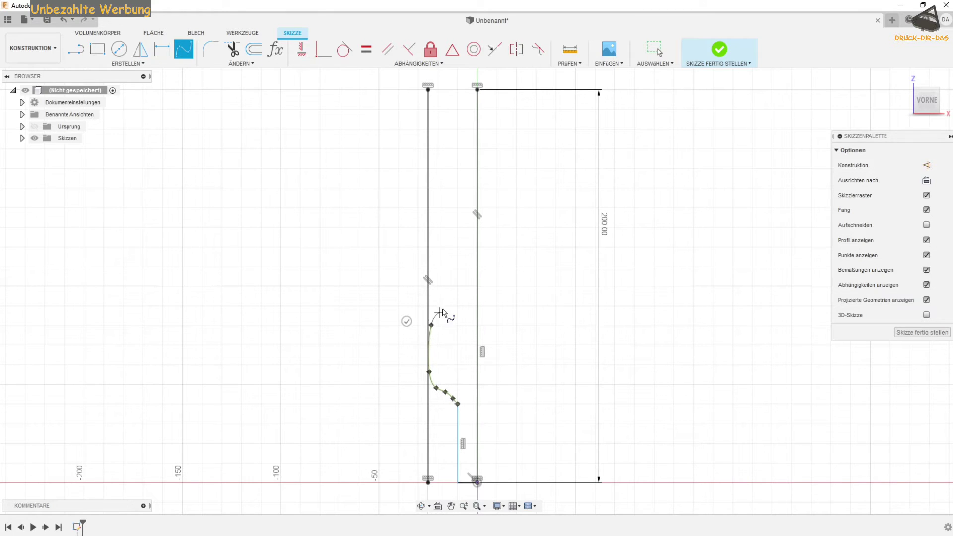
pyautogui.click(450, 298)
pyautogui.click(466, 267)
pyautogui.click(470, 237)
pyautogui.click(454, 208)
pyautogui.click(438, 193)
pyautogui.click(440, 162)
pyautogui.click(461, 143)
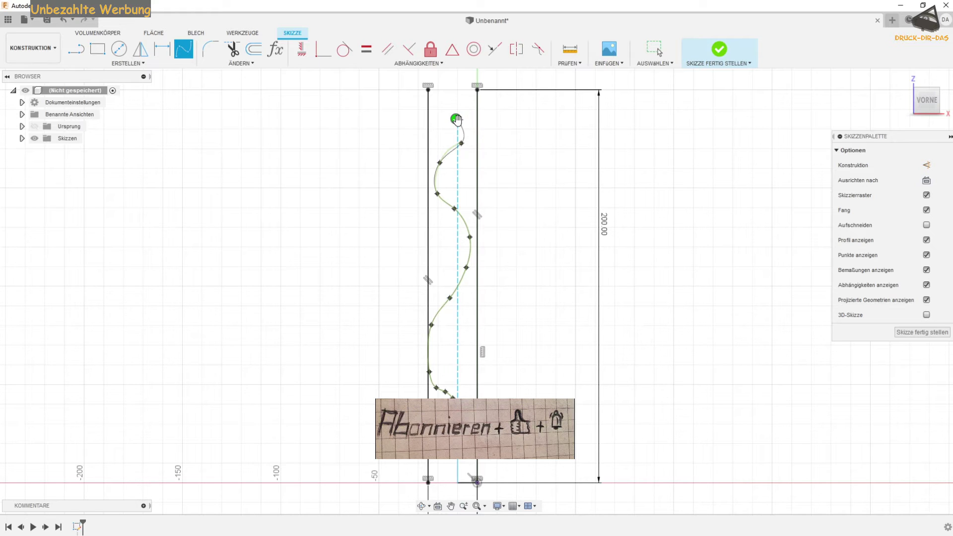
pyautogui.click(456, 119)
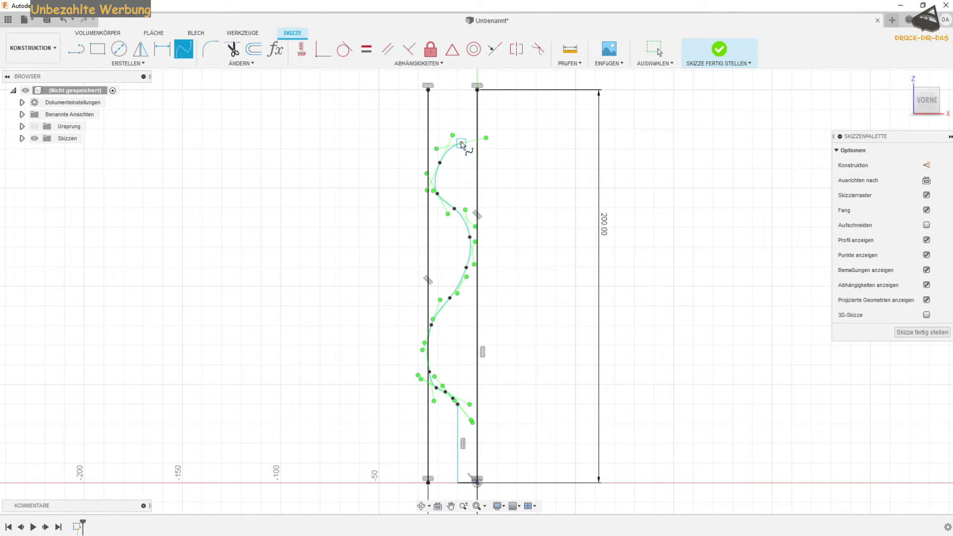
pyautogui.click(477, 90)
pyautogui.click(453, 83)
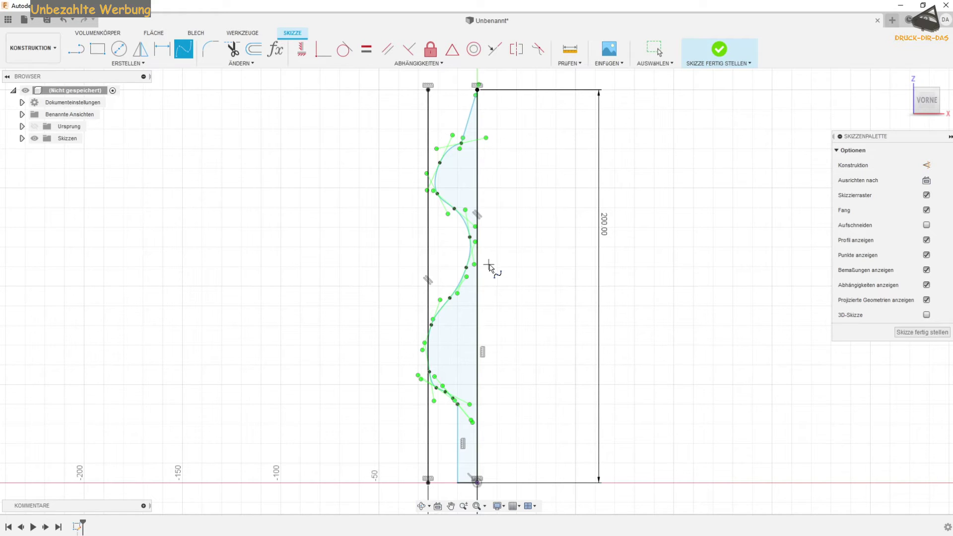
pyautogui.press('Escape')
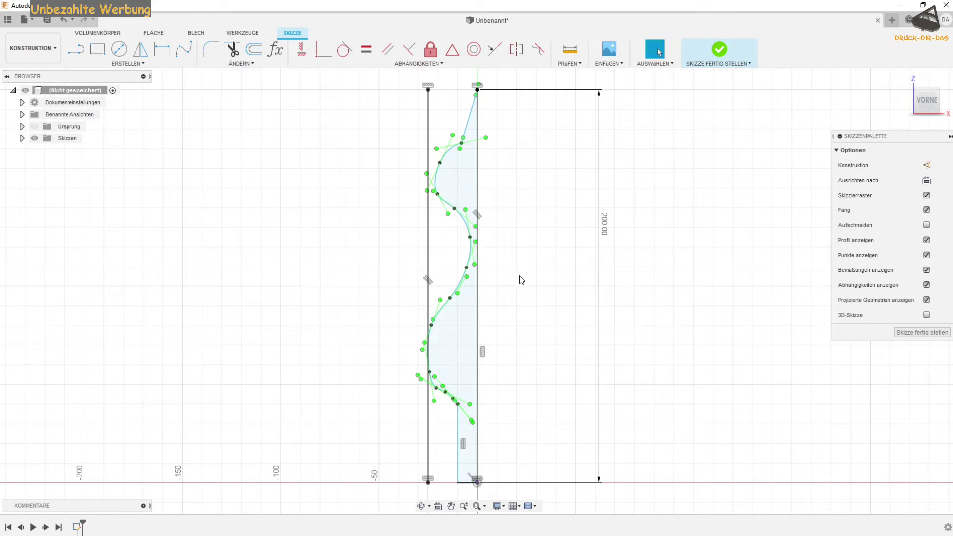
pyautogui.click(453, 352)
pyautogui.scroll(3, 457, 136)
pyautogui.moveTo(465, 154)
pyautogui.mouseDown(button='middle')
pyautogui.moveTo(453, 283)
pyautogui.moveTo(480, 197)
pyautogui.mouseUp(button='middle')
pyautogui.scroll(2, 460, 289)
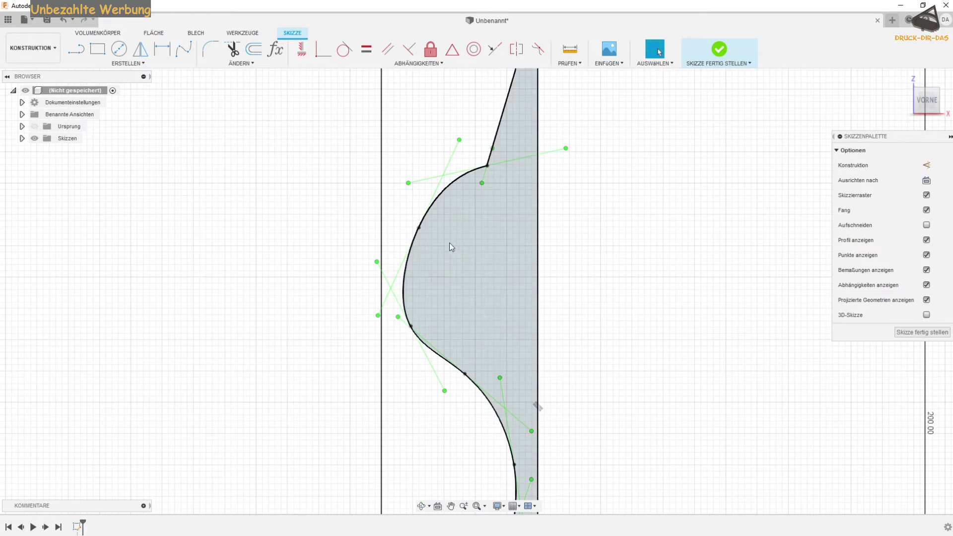
pyautogui.scroll(-1, 456, 258)
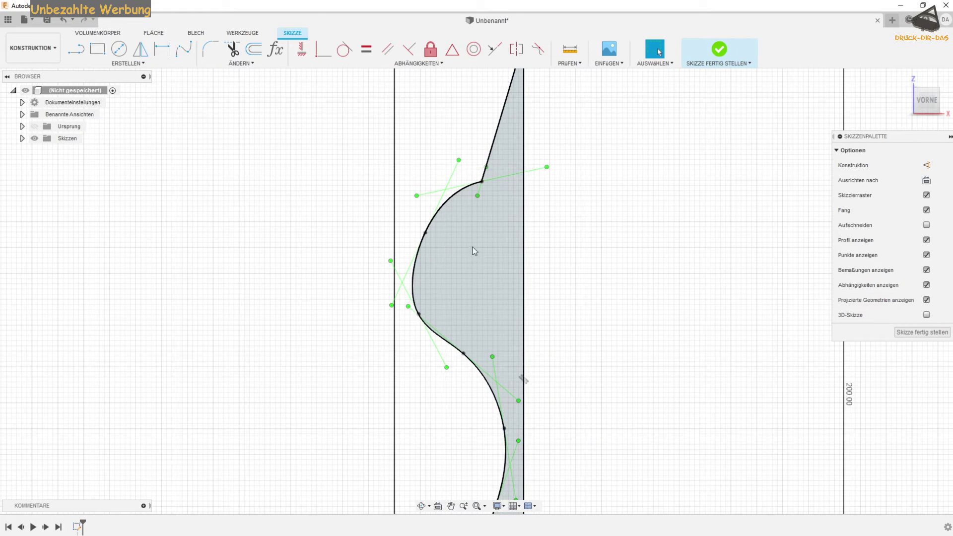
pyautogui.scroll(2, 479, 219)
pyautogui.moveTo(475, 168); pyautogui.dragTo(464, 245, button='middle')
pyautogui.moveTo(468, 351)
pyautogui.mouseDown(button='middle')
pyautogui.moveTo(517, 311)
pyautogui.moveTo(475, 129)
pyautogui.moveTo(456, 362)
pyautogui.moveTo(501, 223)
pyautogui.moveTo(485, 245)
pyautogui.moveTo(478, 232)
pyautogui.mouseUp(button='middle')
pyautogui.scroll(1, 479, 232)
pyautogui.scroll(1, 473, 294)
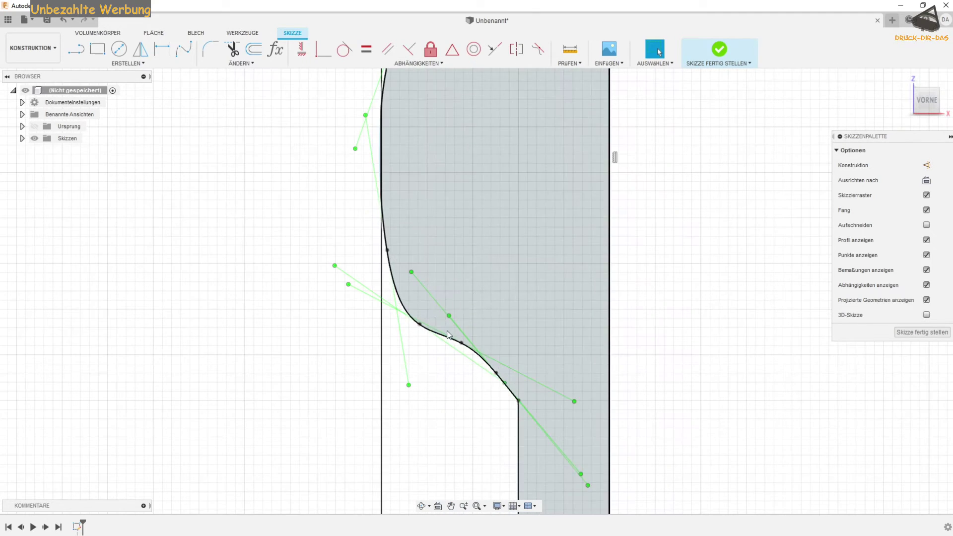
pyautogui.press('Escape')
# - Drag the lower spline fit points to smooth the left and lower bulges
pyautogui.moveTo(462, 344); pyautogui.dragTo(446, 345)
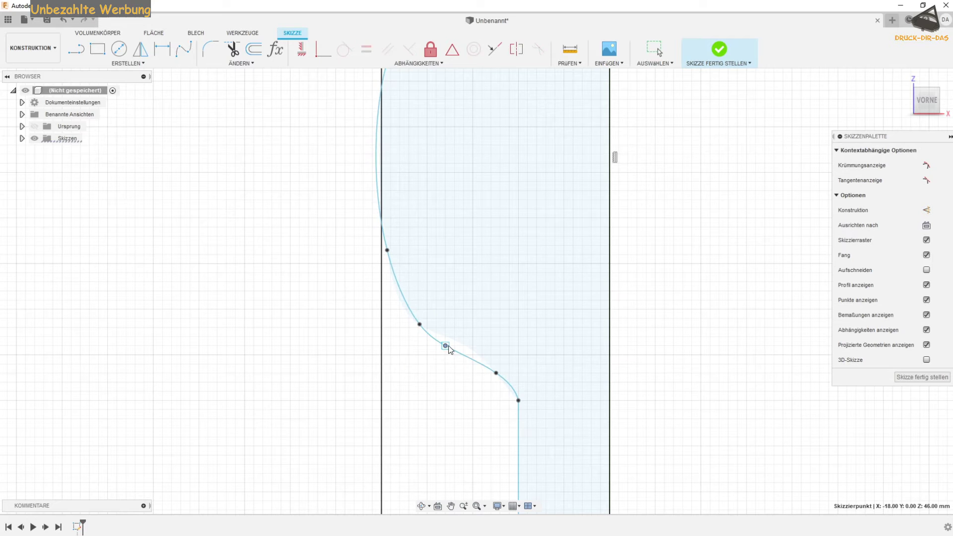
pyautogui.moveTo(496, 374); pyautogui.dragTo(491, 373)
pyautogui.scroll(-2, 428, 249)
pyautogui.moveTo(400, 323)
pyautogui.mouseDown()
pyautogui.moveTo(402, 251)
pyautogui.moveTo(403, 292)
pyautogui.mouseUp()
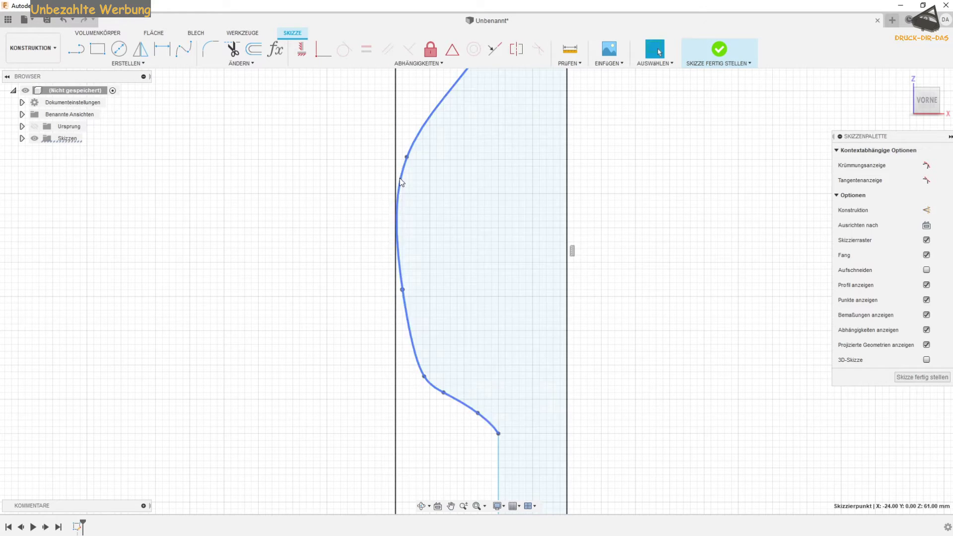
pyautogui.moveTo(407, 157)
pyautogui.mouseDown()
pyautogui.moveTo(414, 196)
pyautogui.moveTo(410, 180)
pyautogui.mouseUp()
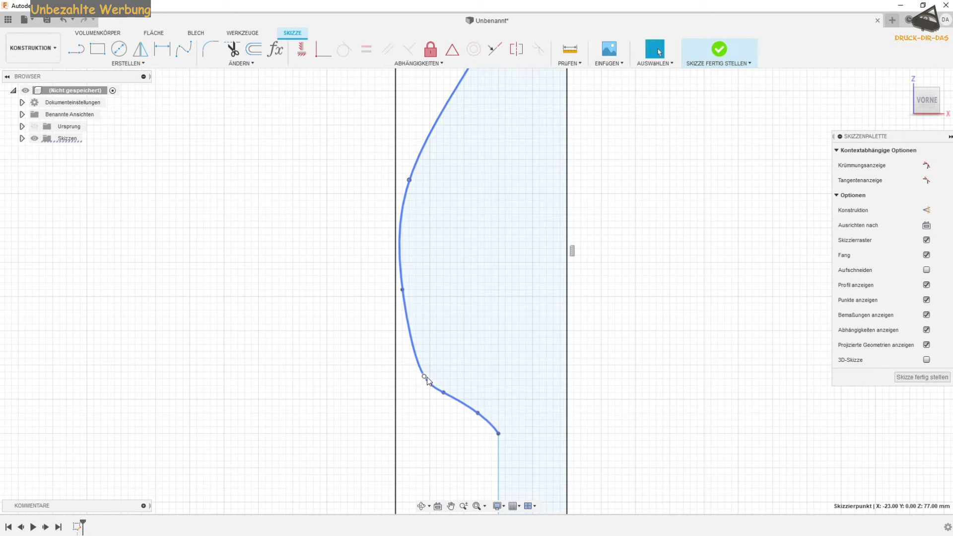
pyautogui.moveTo(425, 376); pyautogui.dragTo(416, 351)
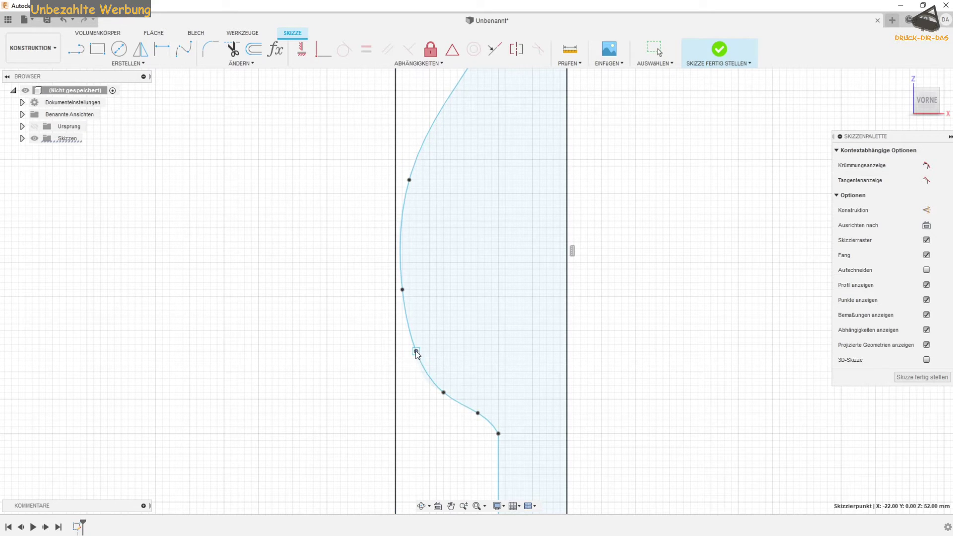
pyautogui.click(444, 392)
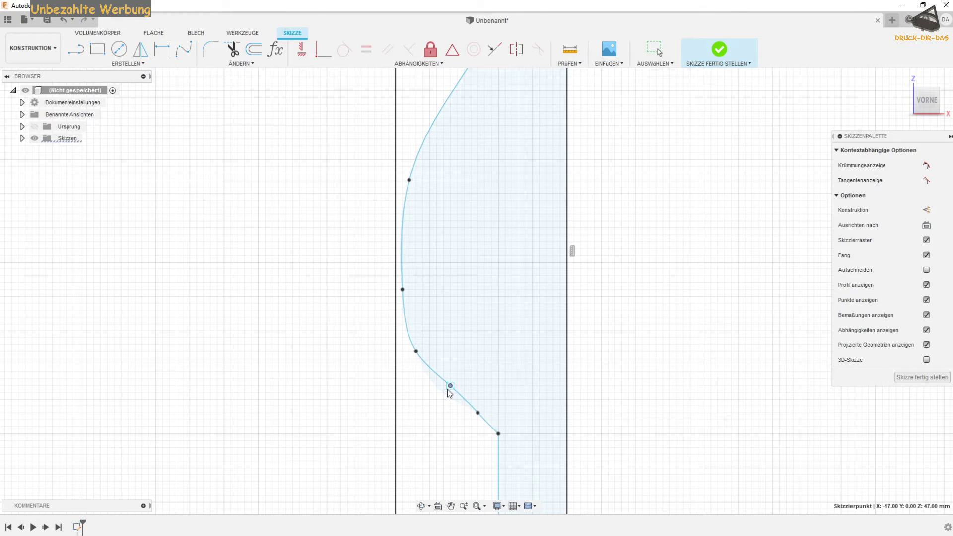
pyautogui.moveTo(446, 391); pyautogui.dragTo(447, 395)
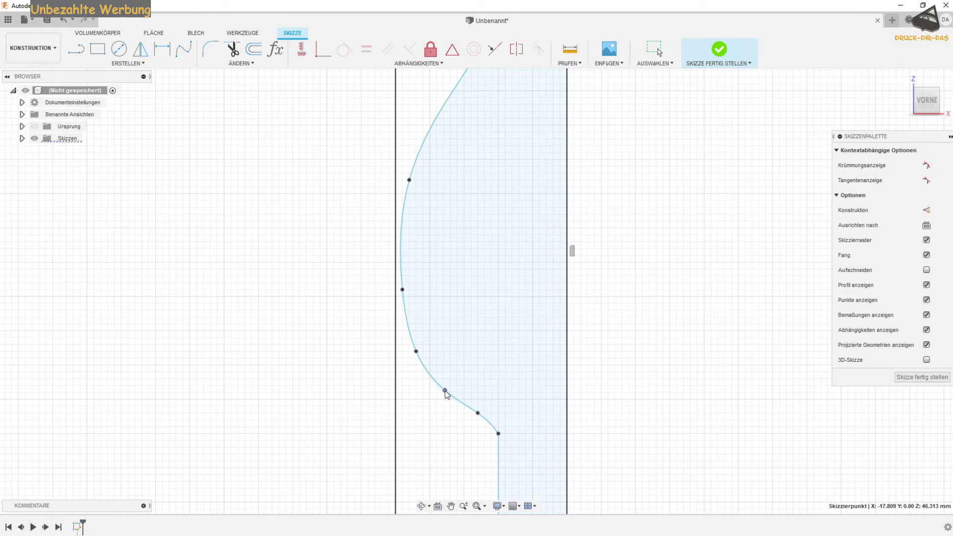
pyautogui.scroll(-5, 489, 262)
# - Pull the upper-bulge fit points inward, then zoom out to show the full 200 mm sketch
pyautogui.moveTo(481, 253); pyautogui.dragTo(472, 228, button='middle')
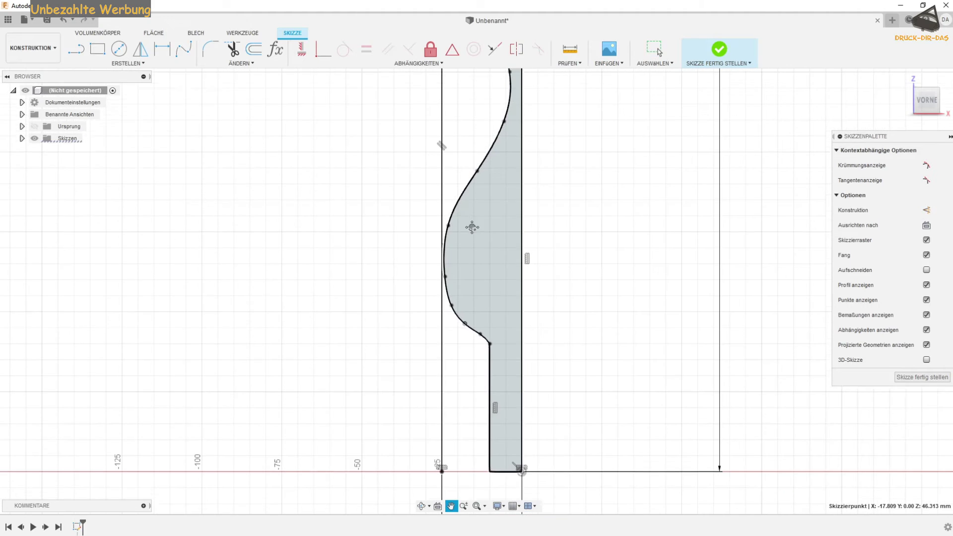
pyautogui.scroll(-2, 468, 266)
pyautogui.scroll(-1, 468, 265)
pyautogui.scroll(-1, 472, 278)
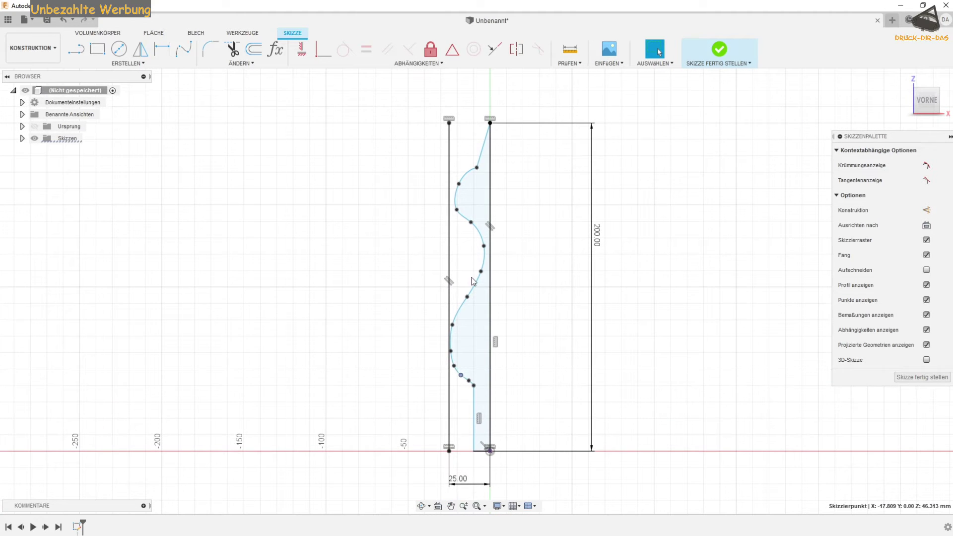
pyautogui.scroll(4, 475, 191)
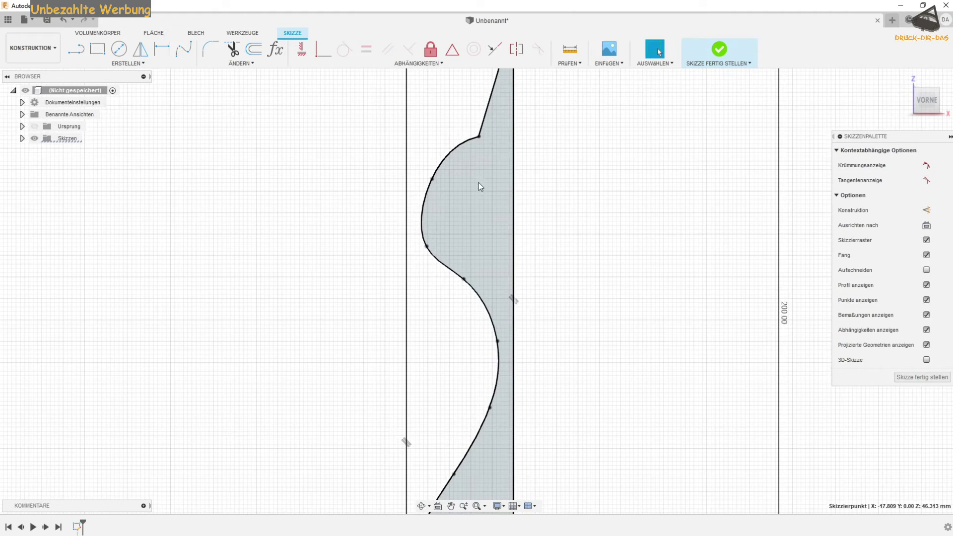
pyautogui.moveTo(431, 176)
pyautogui.mouseDown()
pyautogui.moveTo(427, 199)
pyautogui.moveTo(430, 190)
pyautogui.mouseUp()
pyautogui.moveTo(428, 248); pyautogui.dragTo(445, 252)
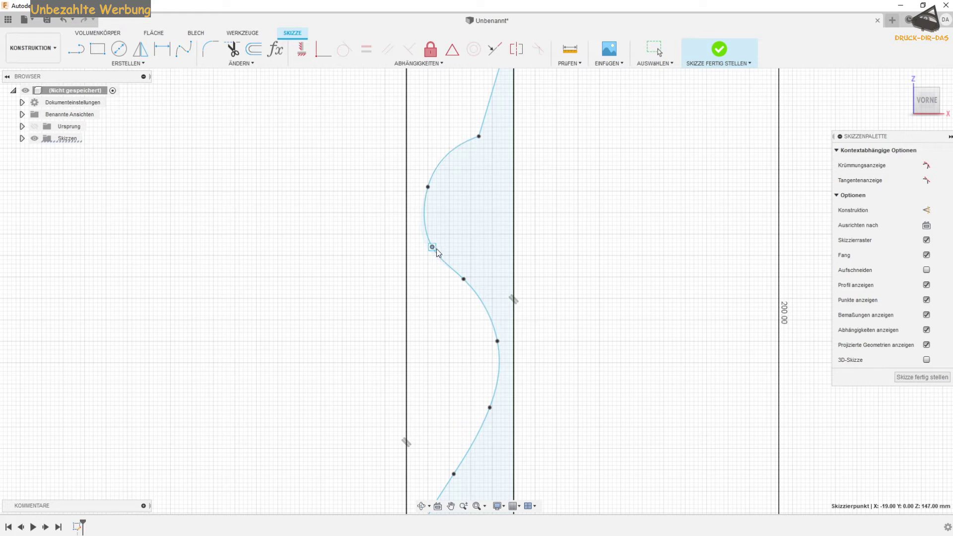
pyautogui.press('Escape')
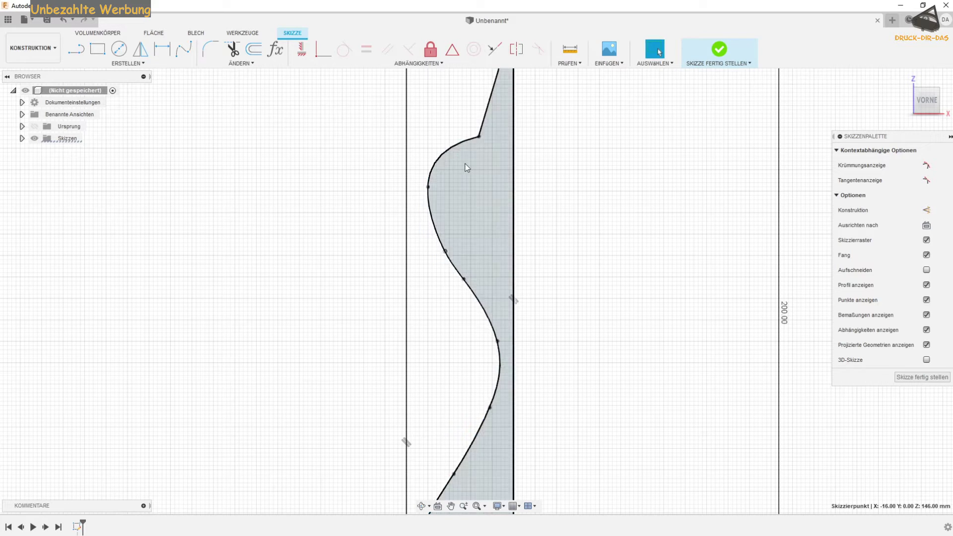
pyautogui.moveTo(428, 186)
pyautogui.mouseDown()
pyautogui.moveTo(456, 209)
pyautogui.moveTo(466, 189)
pyautogui.mouseUp()
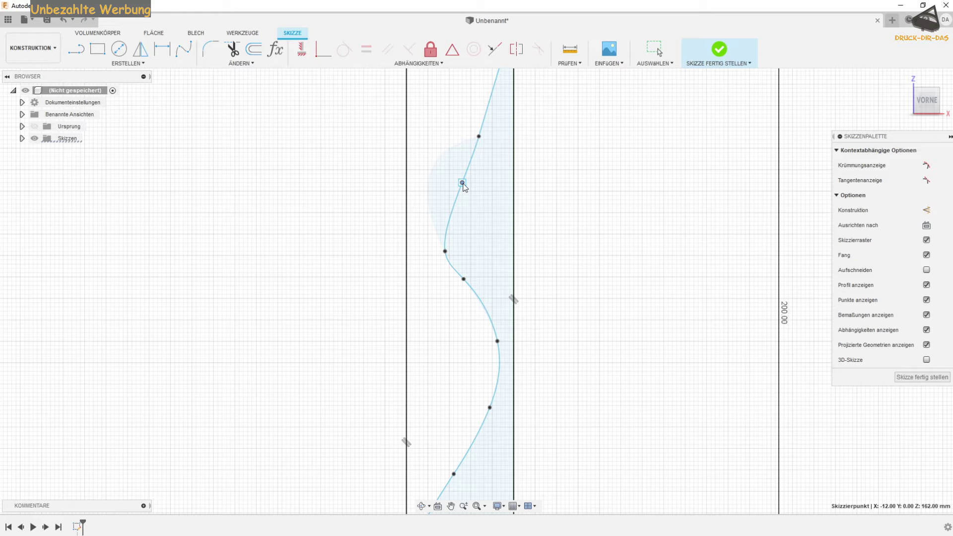
pyautogui.scroll(-2, 481, 210)
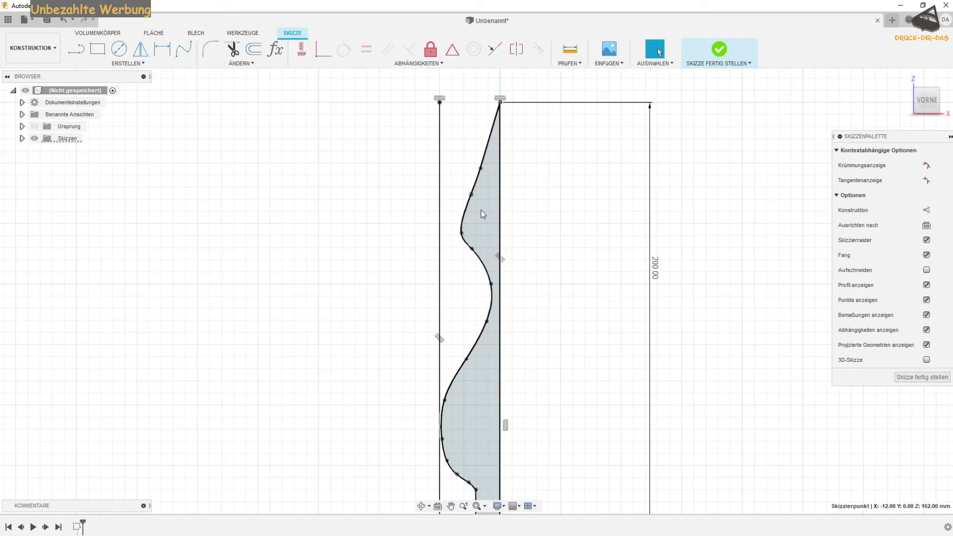
pyautogui.scroll(-1, 482, 210)
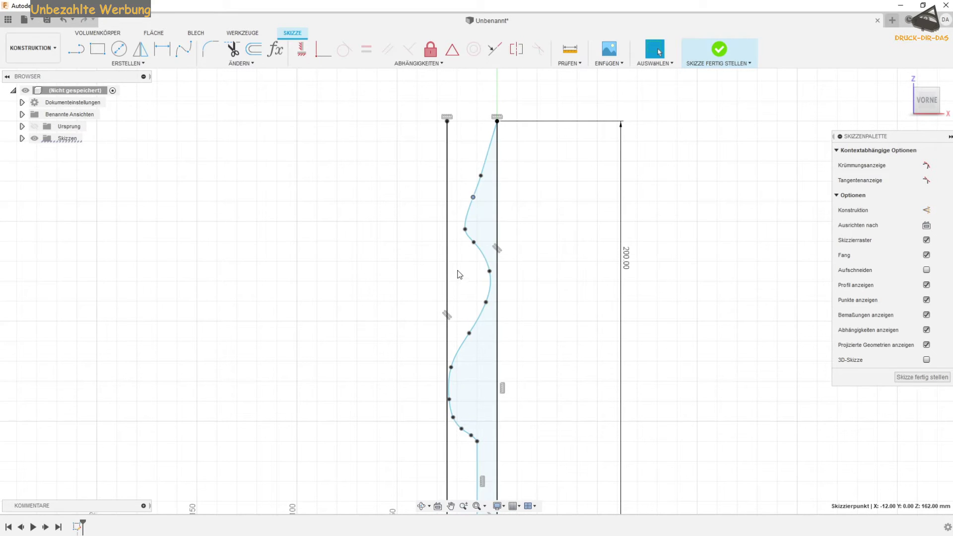
pyautogui.scroll(-1, 460, 275)
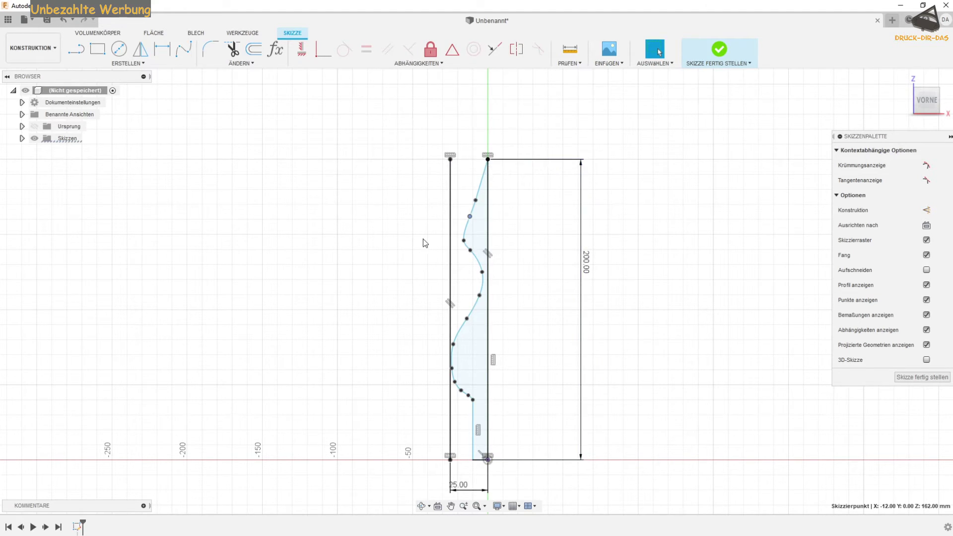
# - Revolve the wavy profile 360° around its straight right edge into a solid finial
pyautogui.click(465, 236)
pyautogui.click(916, 378)
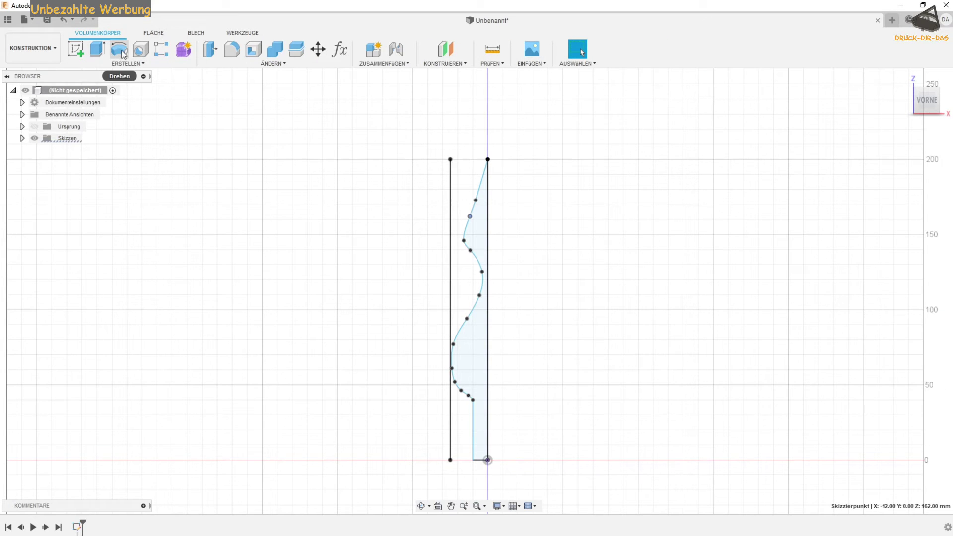
pyautogui.click(119, 49)
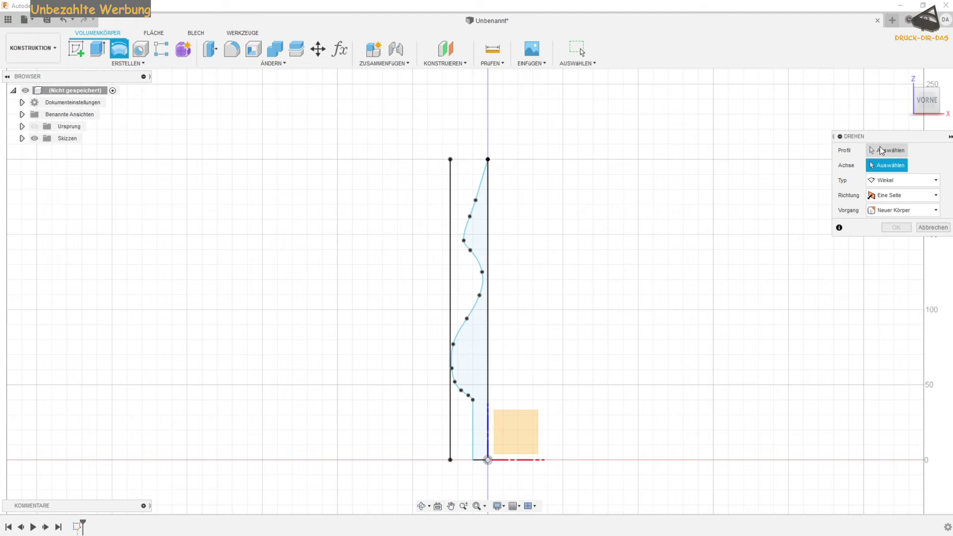
pyautogui.click(882, 150)
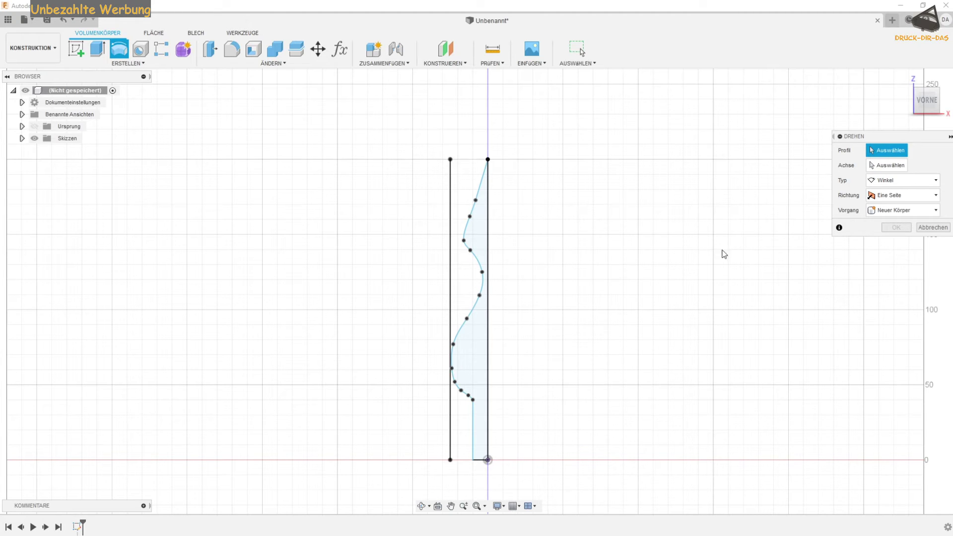
pyautogui.click(471, 347)
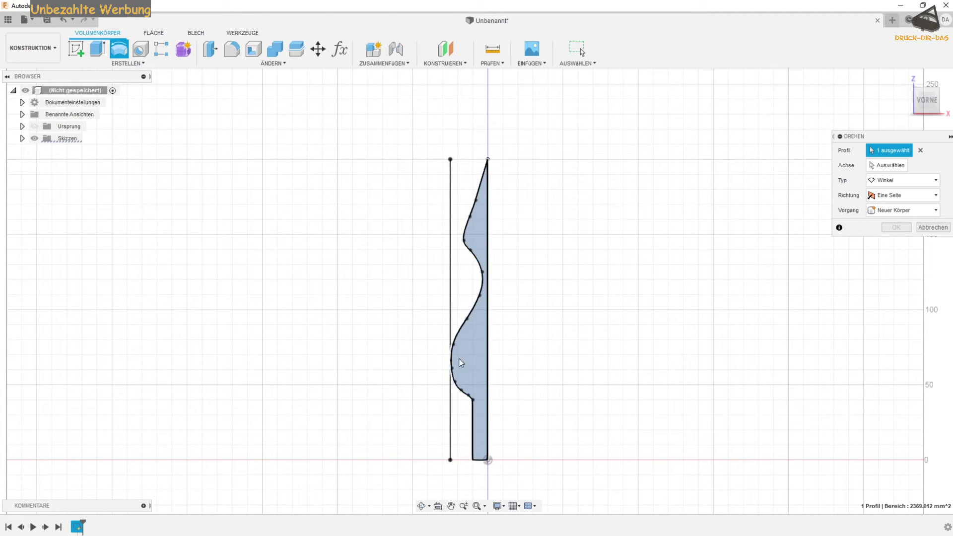
pyautogui.click(899, 166)
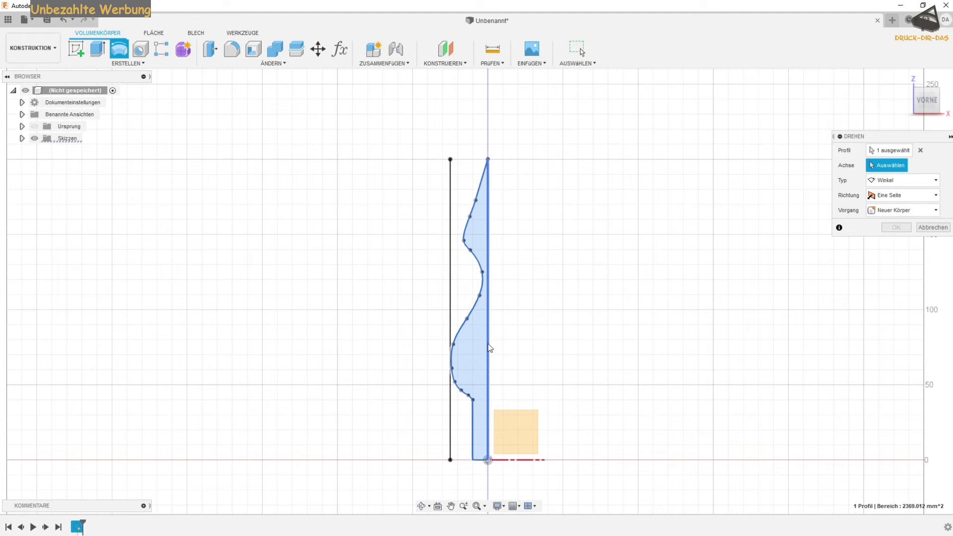
pyautogui.click(489, 348)
pyautogui.moveTo(710, 272)
pyautogui.keyDown('shift'); pyautogui.mouseDown(button='middle')
pyautogui.moveTo(612, 296)
pyautogui.moveTo(651, 279)
pyautogui.moveTo(687, 276)
pyautogui.moveTo(716, 292)
pyautogui.moveTo(727, 284)
pyautogui.moveTo(685, 281)
pyautogui.moveTo(710, 282)
pyautogui.mouseUp(button='middle'); pyautogui.keyUp('shift')
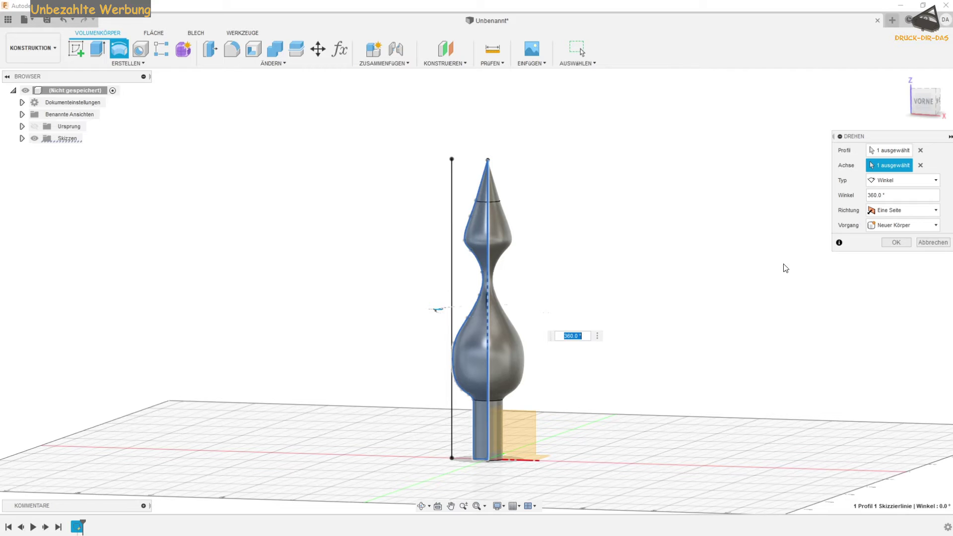
pyautogui.click(889, 242)
pyautogui.moveTo(588, 338)
pyautogui.keyDown('shift'); pyautogui.mouseDown(button='middle')
pyautogui.moveTo(574, 323)
pyautogui.moveTo(538, 347)
pyautogui.moveTo(539, 338)
pyautogui.moveTo(589, 324)
pyautogui.moveTo(617, 337)
pyautogui.moveTo(611, 327)
pyautogui.moveTo(579, 334)
pyautogui.moveTo(599, 342)
pyautogui.mouseUp(button='middle'); pyautogui.keyUp('shift')
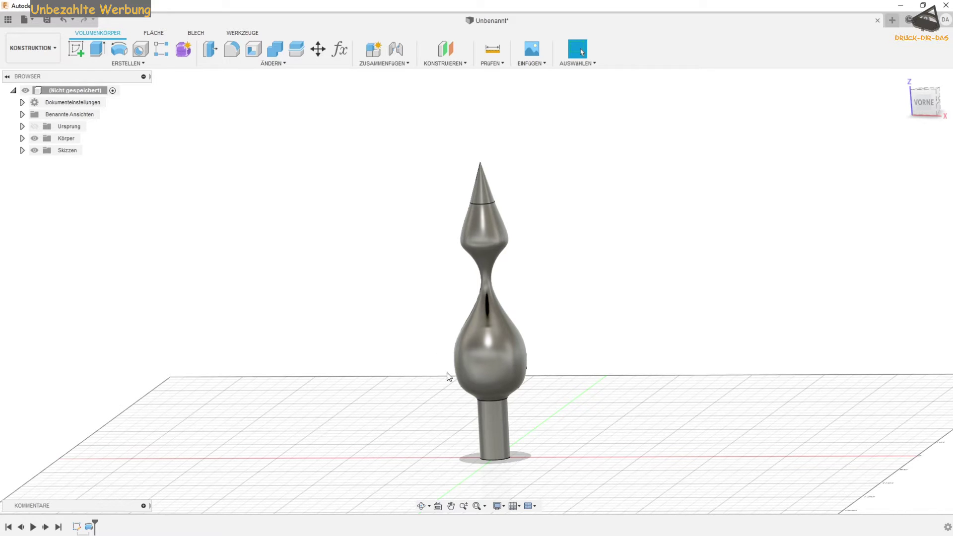
pyautogui.moveTo(651, 337)
pyautogui.keyDown('shift'); pyautogui.mouseDown(button='middle')
pyautogui.moveTo(626, 311)
pyautogui.moveTo(619, 323)
pyautogui.mouseUp(button='middle'); pyautogui.keyUp('shift')
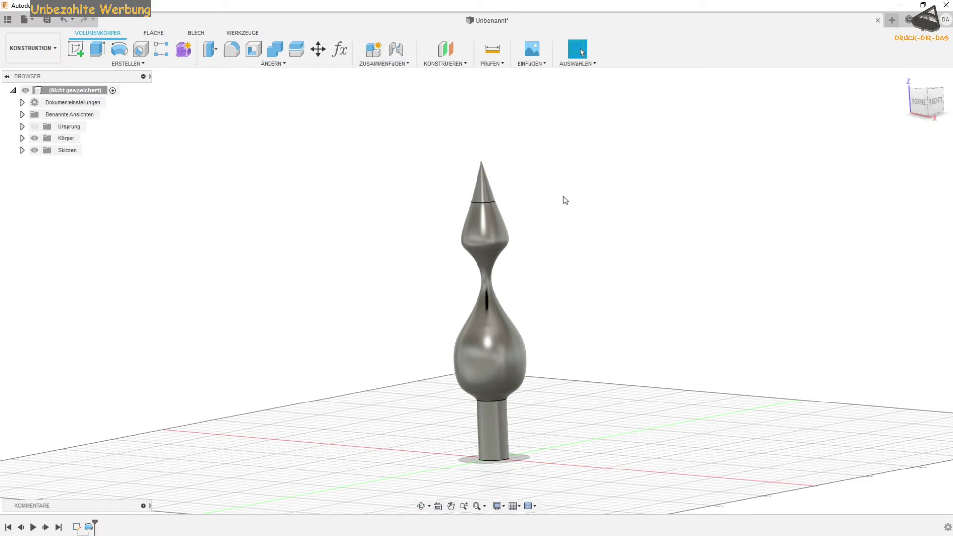
# - Create a plane offset -40 mm from XZ, resized to cover the whole finial
pyautogui.click(446, 49)
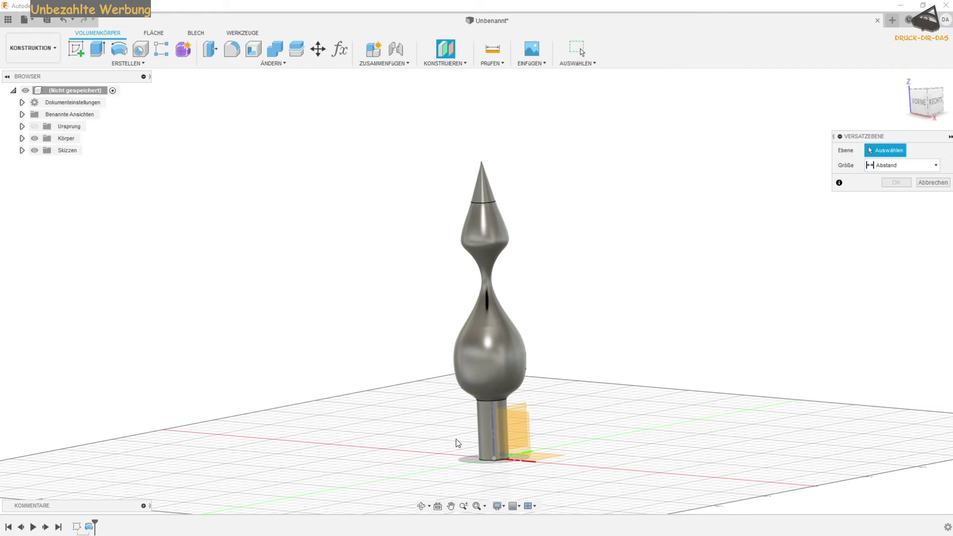
pyautogui.click(921, 102)
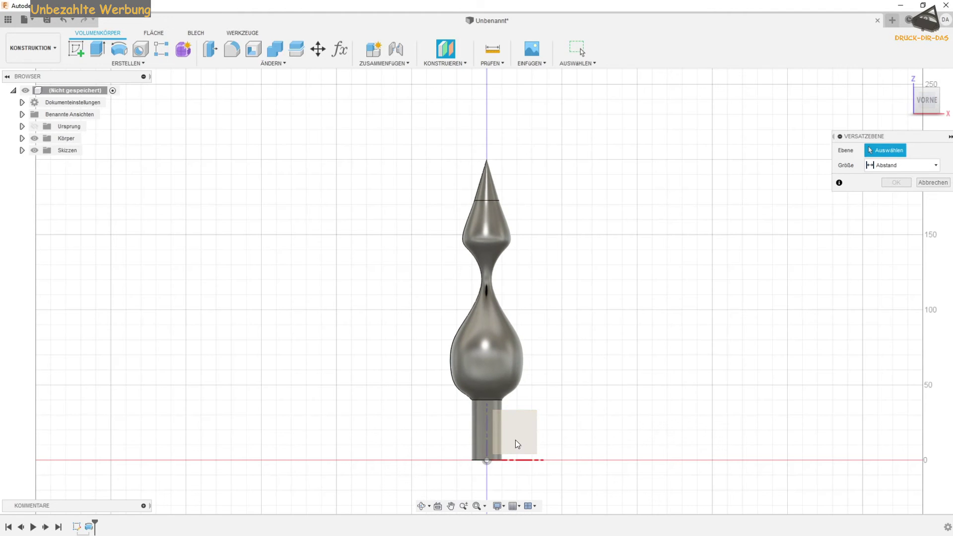
pyautogui.click(523, 430)
pyautogui.keyDown('shift'); pyautogui.moveTo(741, 392); pyautogui.dragTo(674, 406, button='middle'); pyautogui.keyUp('shift')
pyautogui.moveTo(515, 442)
pyautogui.mouseDown()
pyautogui.moveTo(444, 451)
pyautogui.moveTo(458, 450)
pyautogui.mouseUp()
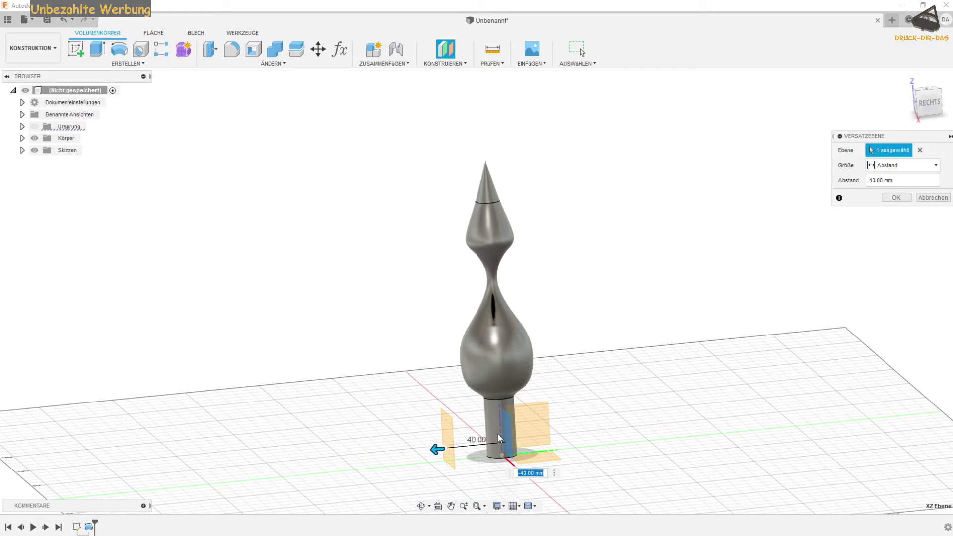
pyautogui.press('Return')
pyautogui.moveTo(475, 468)
pyautogui.keyDown('shift'); pyautogui.mouseDown(button='middle')
pyautogui.moveTo(535, 467)
pyautogui.moveTo(477, 425)
pyautogui.mouseUp(button='middle'); pyautogui.keyUp('shift')
pyautogui.moveTo(470, 412); pyautogui.dragTo(380, 134)
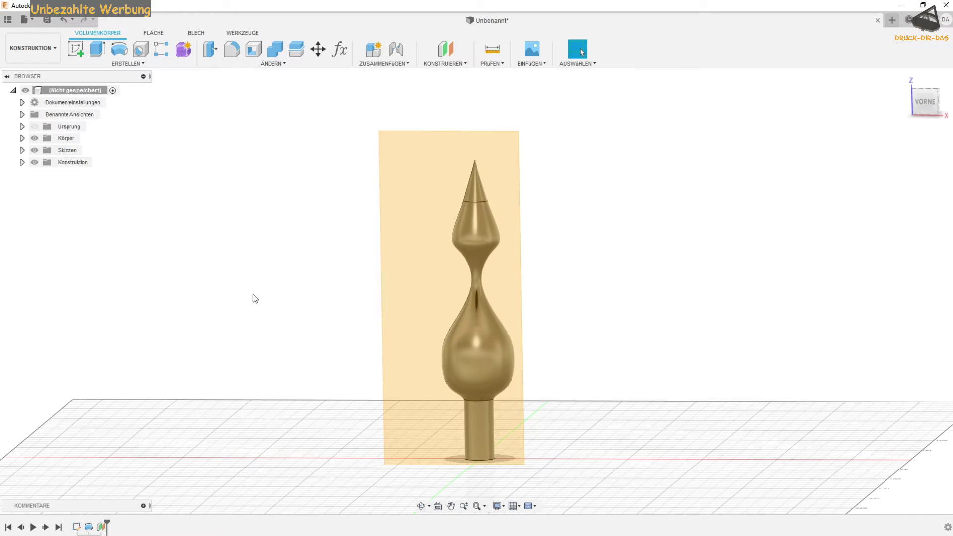
# - Start a sketch on the offset plane and pick the finial body for Project
pyautogui.click(79, 53)
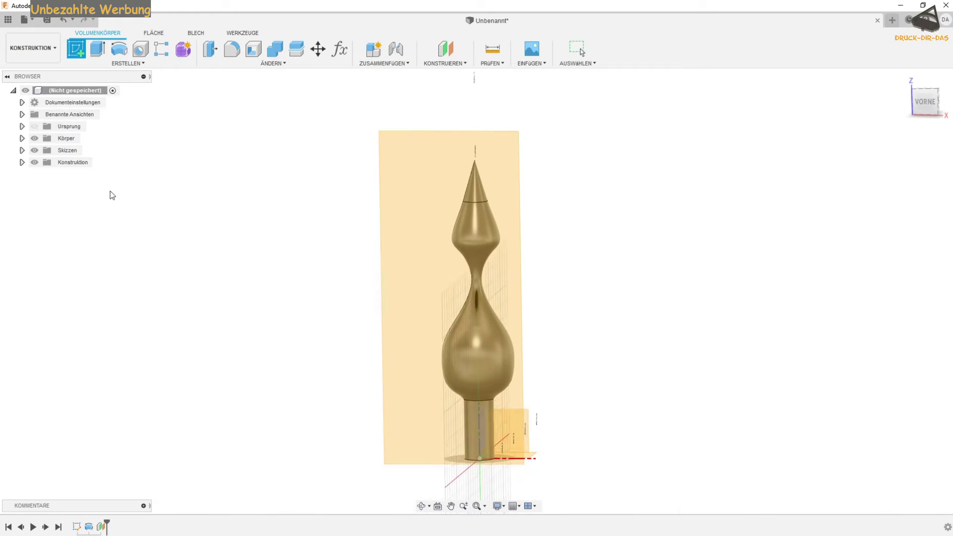
pyautogui.click(413, 247)
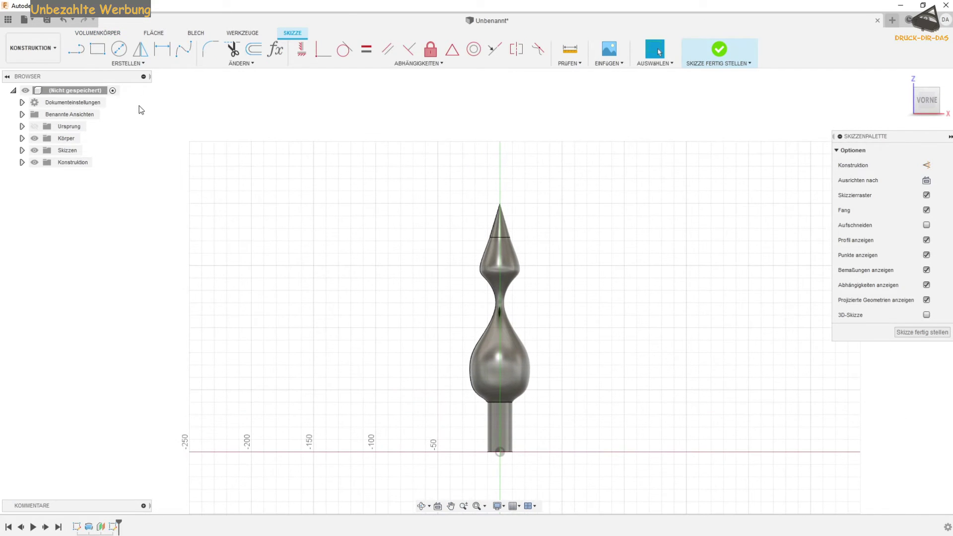
pyautogui.click(128, 63)
pyautogui.moveTo(105, 240)
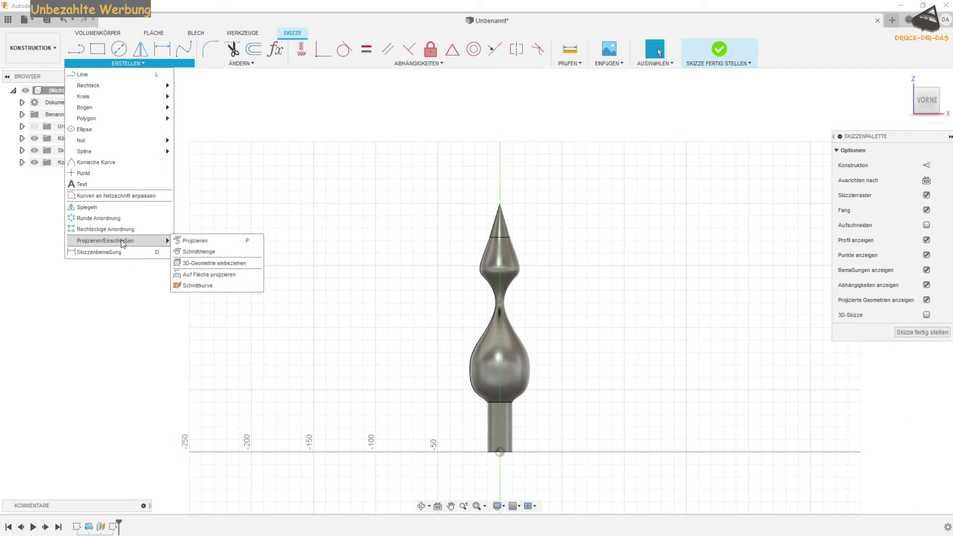
pyautogui.click(207, 242)
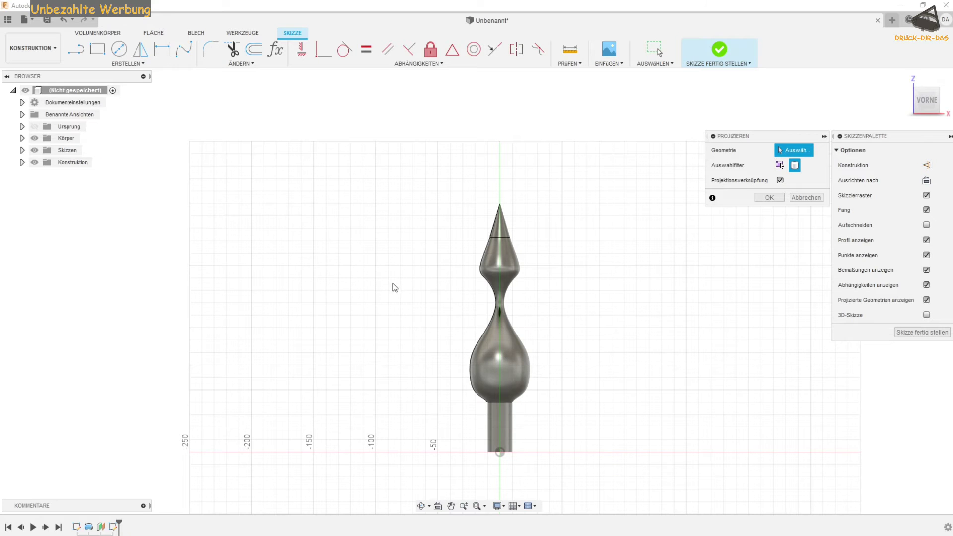
pyautogui.click(140, 67)
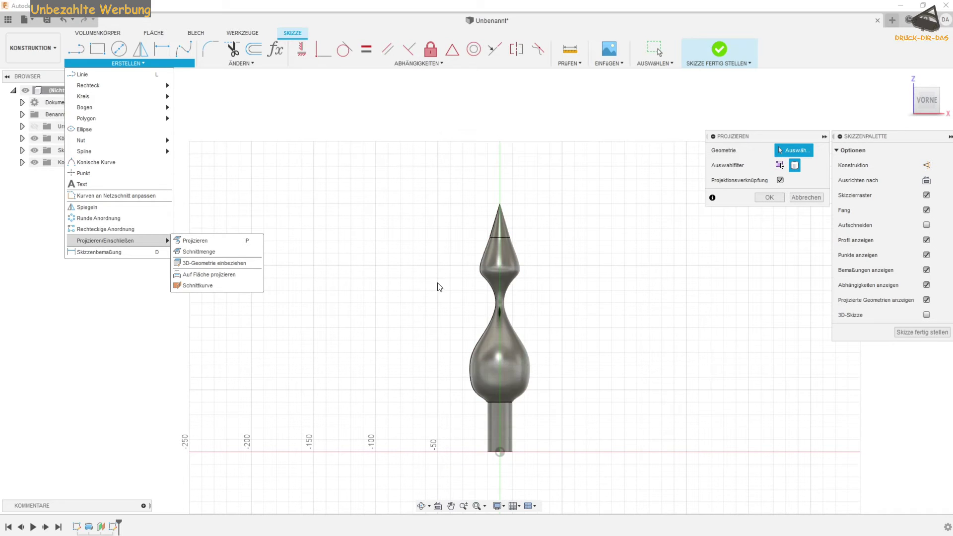
pyautogui.click(507, 260)
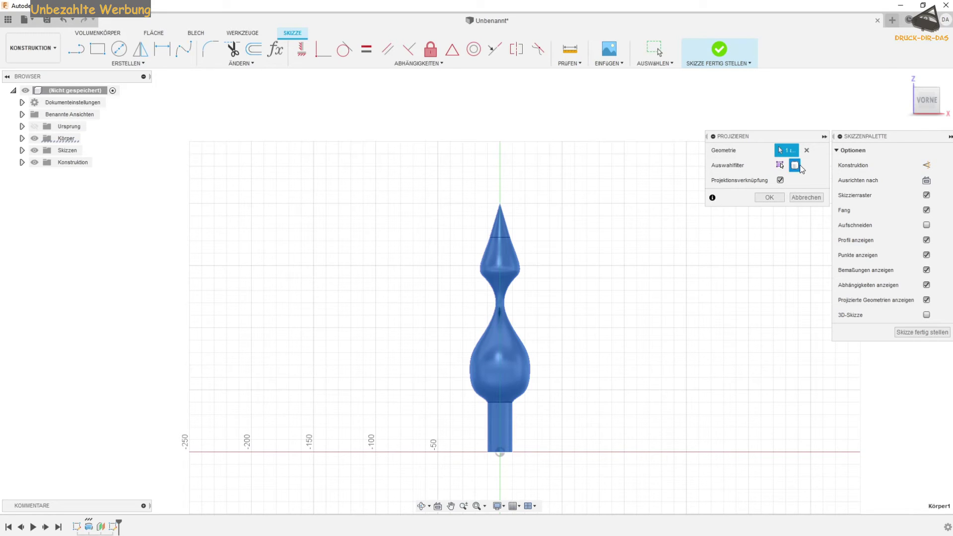
# - Project the finial body's outline into the sketch and hide the solid body
pyautogui.click(781, 181)
pyautogui.click(771, 198)
pyautogui.keyDown('shift'); pyautogui.moveTo(623, 339); pyautogui.dragTo(587, 326, button='middle'); pyautogui.keyUp('shift')
pyautogui.click(36, 139)
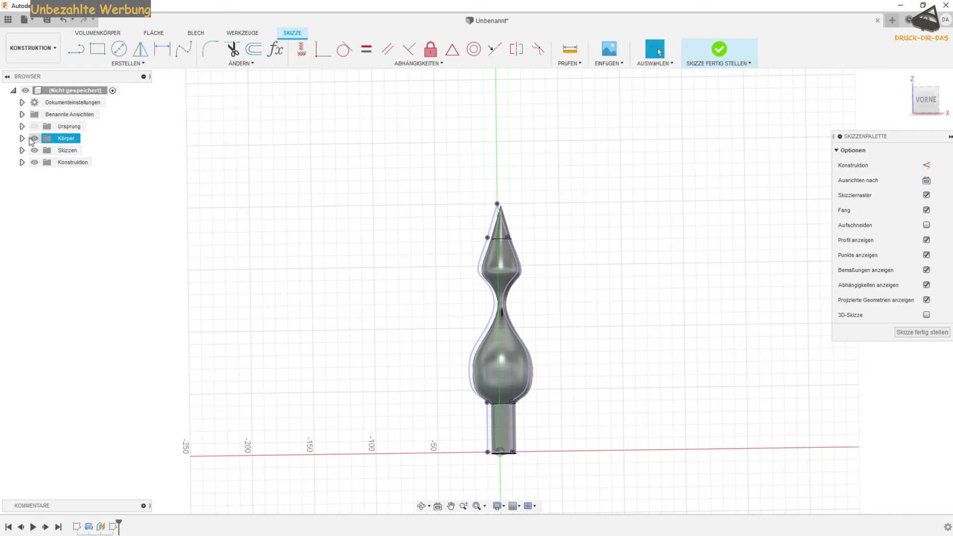
pyautogui.click(35, 139)
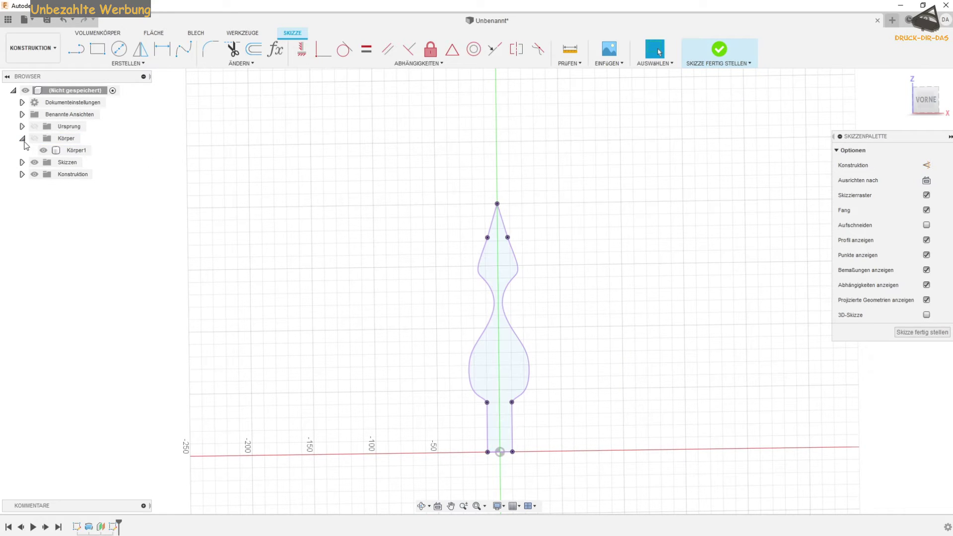
pyautogui.click(21, 138)
# - In front view, draw a slanted line across the lower bulb of the outline
pyautogui.scroll(3, 591, 315)
pyautogui.moveTo(572, 310)
pyautogui.mouseDown(button='middle')
pyautogui.moveTo(603, 243)
pyautogui.moveTo(511, 252)
pyautogui.mouseUp(button='middle')
pyautogui.scroll(3, 586, 243)
pyautogui.click(926, 101)
pyautogui.scroll(-5, 532, 263)
pyautogui.moveTo(560, 273); pyautogui.dragTo(539, 277, button='middle')
pyautogui.scroll(-1, 538, 277)
pyautogui.click(76, 50)
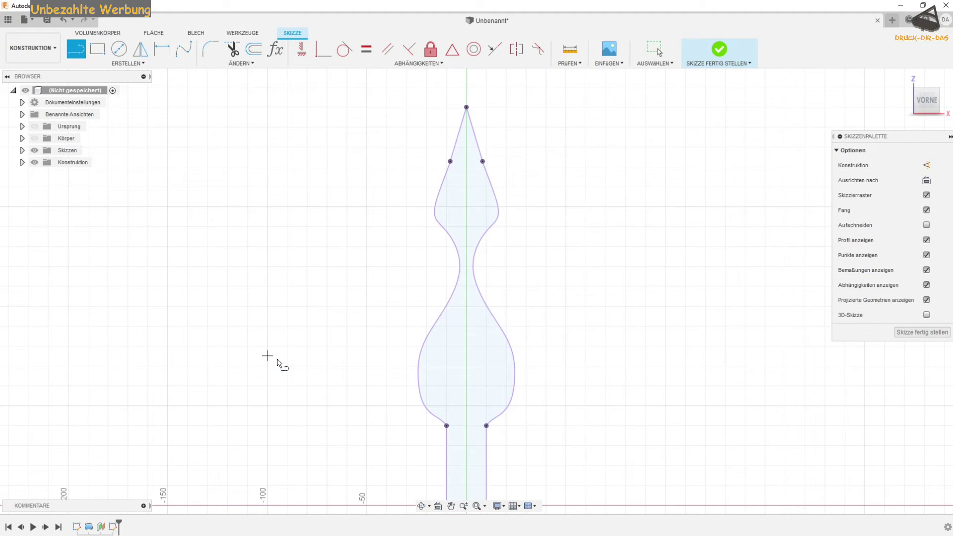
pyautogui.click(447, 406)
pyautogui.click(486, 327)
# - Offset the slanted line by 1.00 mm to form the slot's second edge
pyautogui.click(464, 315)
pyautogui.click(254, 50)
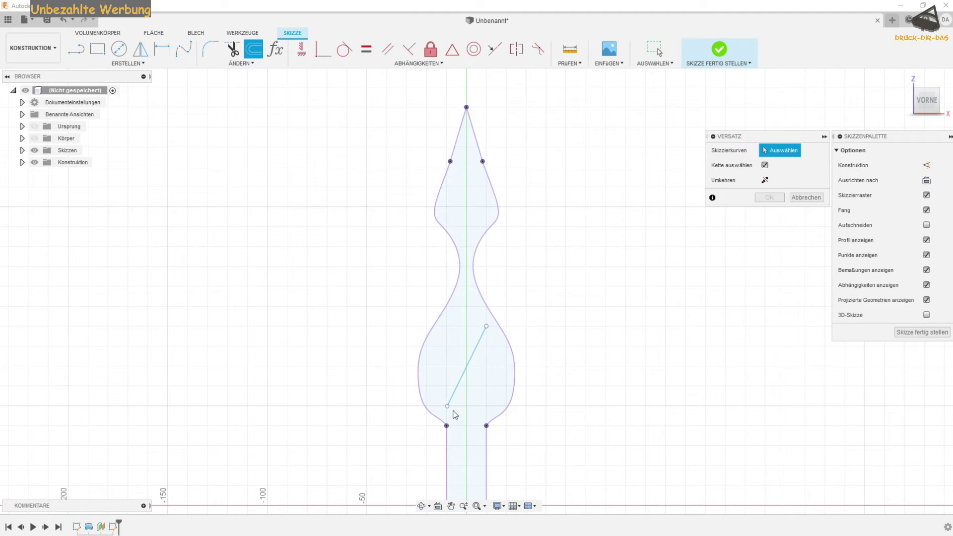
pyautogui.click(458, 383)
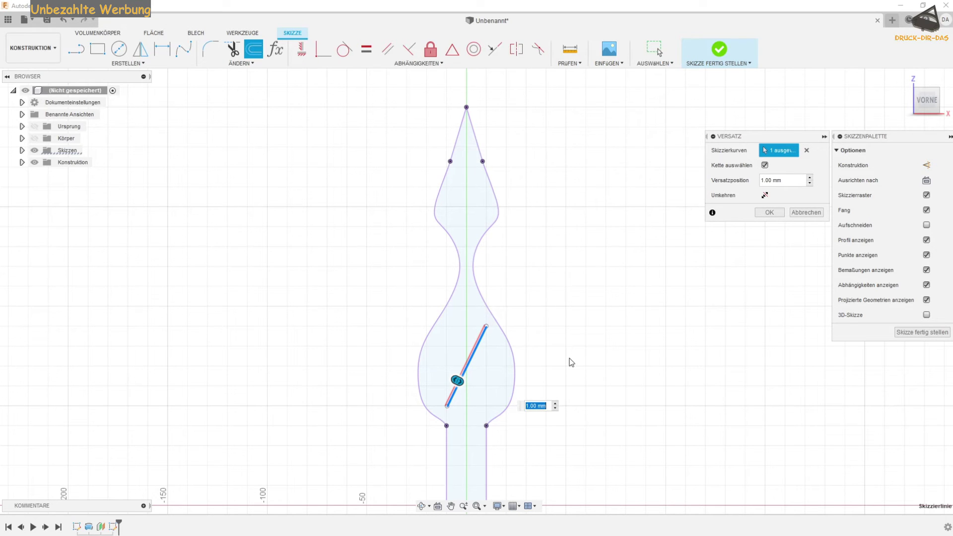
pyautogui.press('Return')
pyautogui.scroll(3, 551, 353)
pyautogui.scroll(2, 476, 333)
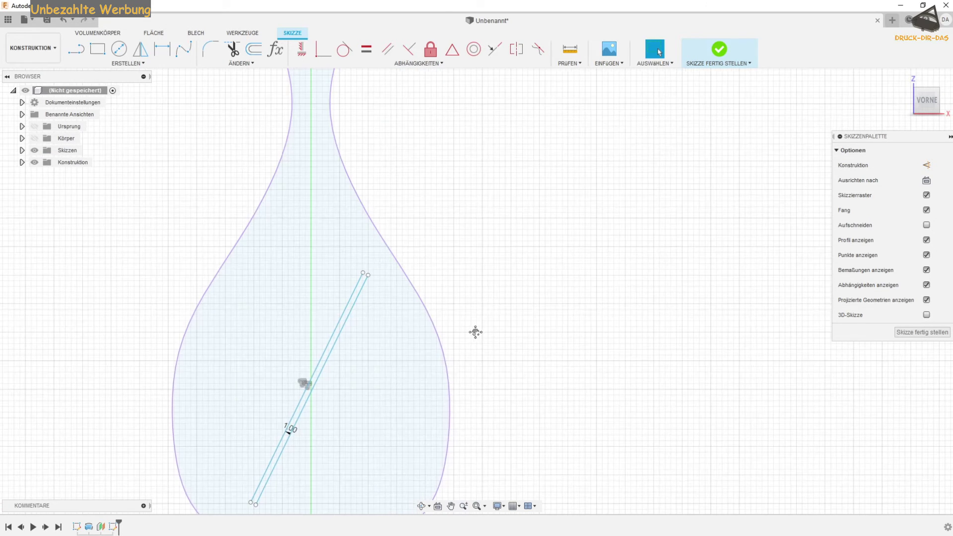
# - Add short lines closing the slot's ends, then move the view to the upper bulb
pyautogui.click(76, 48)
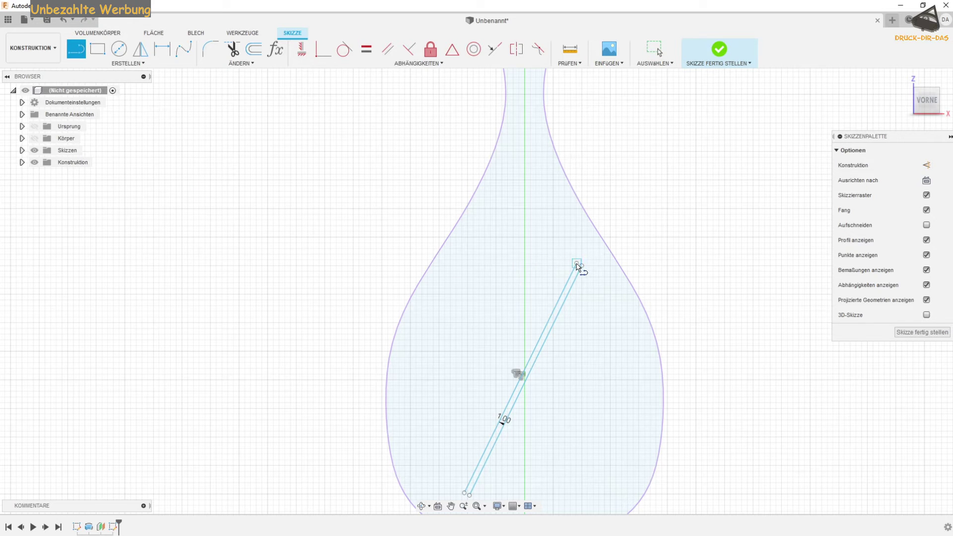
pyautogui.moveTo(574, 369); pyautogui.dragTo(629, 139, button='middle')
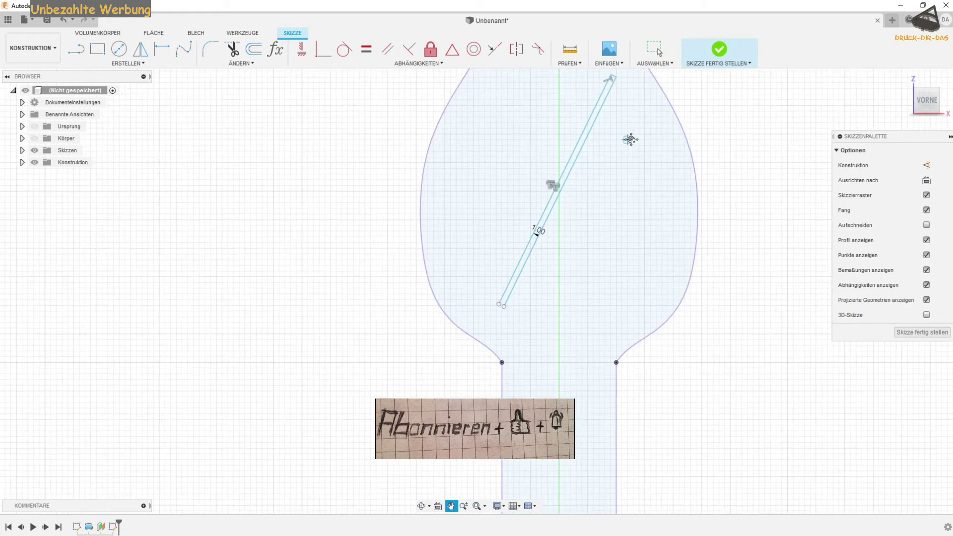
pyautogui.scroll(3, 630, 139)
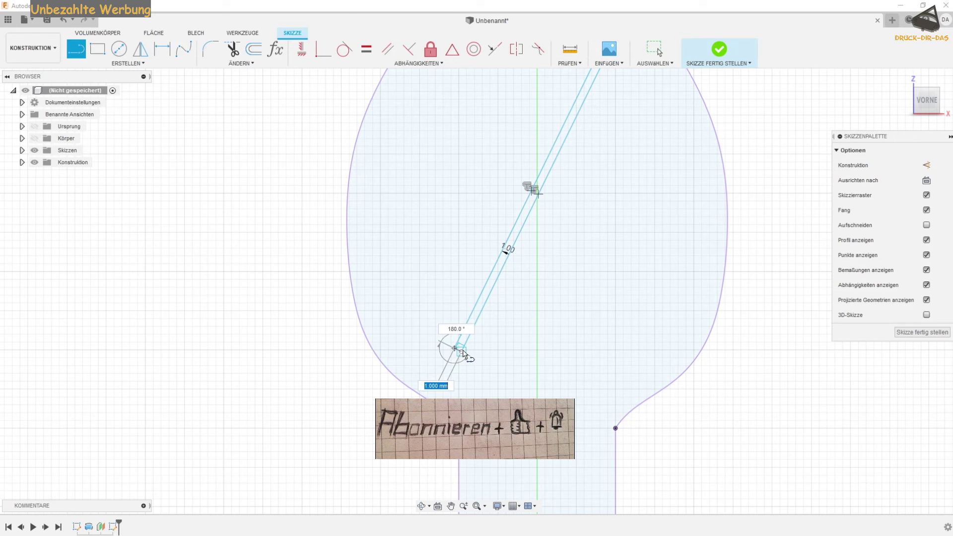
pyautogui.scroll(-3, 566, 326)
pyautogui.moveTo(566, 325)
pyautogui.mouseDown(button='middle')
pyautogui.moveTo(576, 323)
pyautogui.moveTo(576, 425)
pyautogui.mouseUp(button='middle')
pyautogui.scroll(-2, 576, 426)
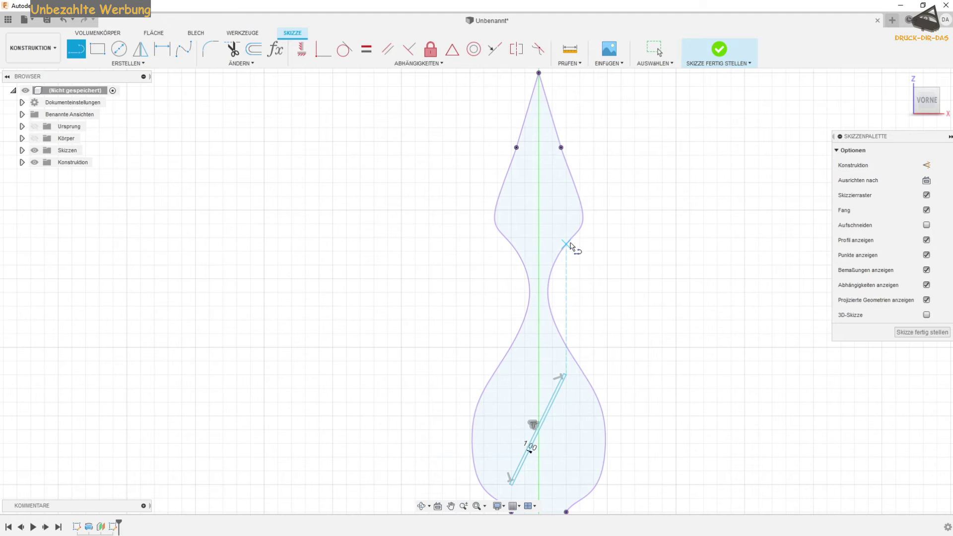
pyautogui.press('Escape')
pyautogui.moveTo(543, 238); pyautogui.dragTo(551, 280, button='middle')
pyautogui.scroll(2, 551, 279)
pyautogui.scroll(3, 547, 321)
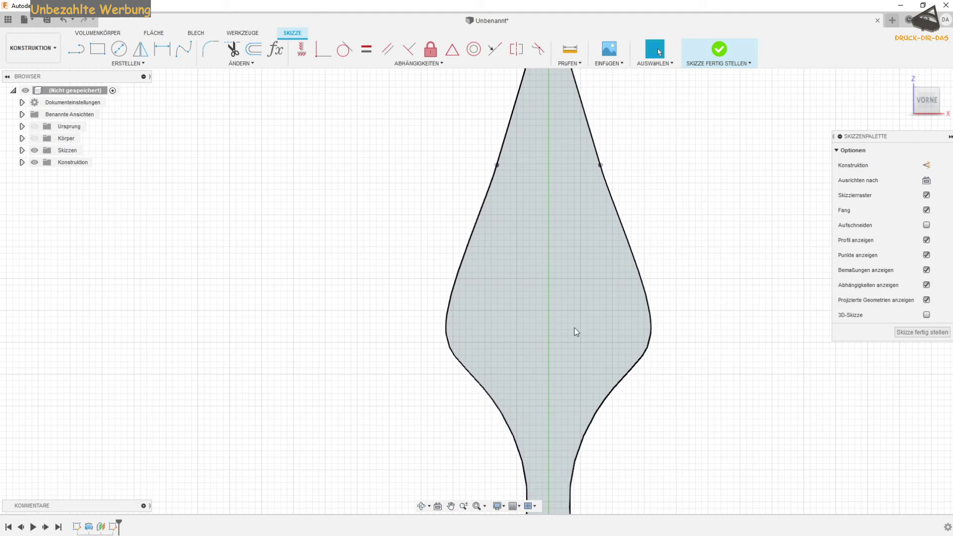
pyautogui.click(124, 63)
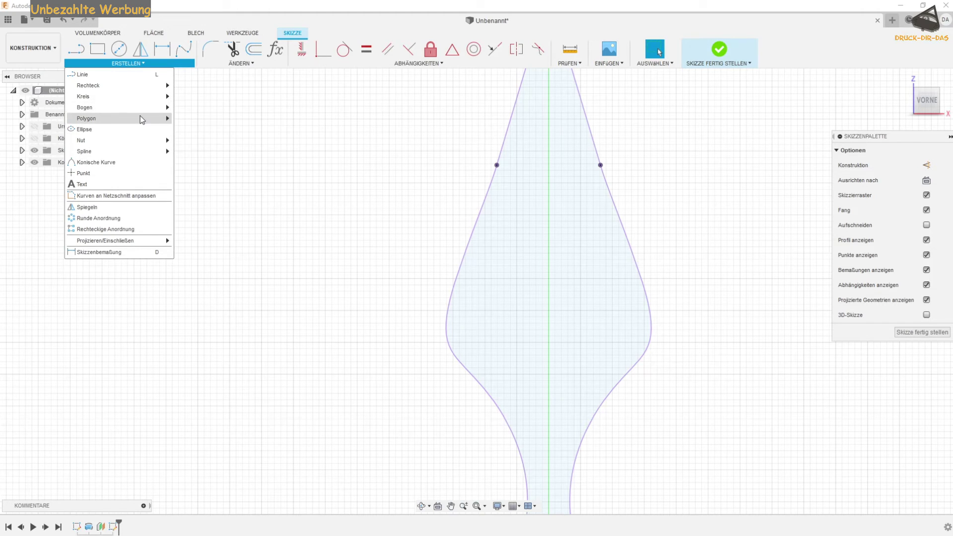
# - Draw a circumscribed hexagon sized 6 mm, centred on the axis inside the upper bulb
pyautogui.click(202, 118)
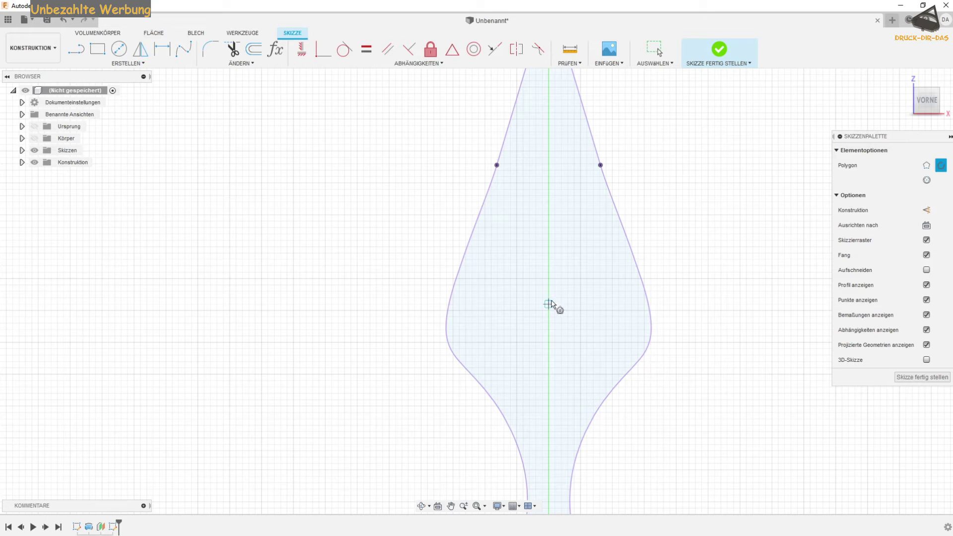
pyautogui.click(548, 311)
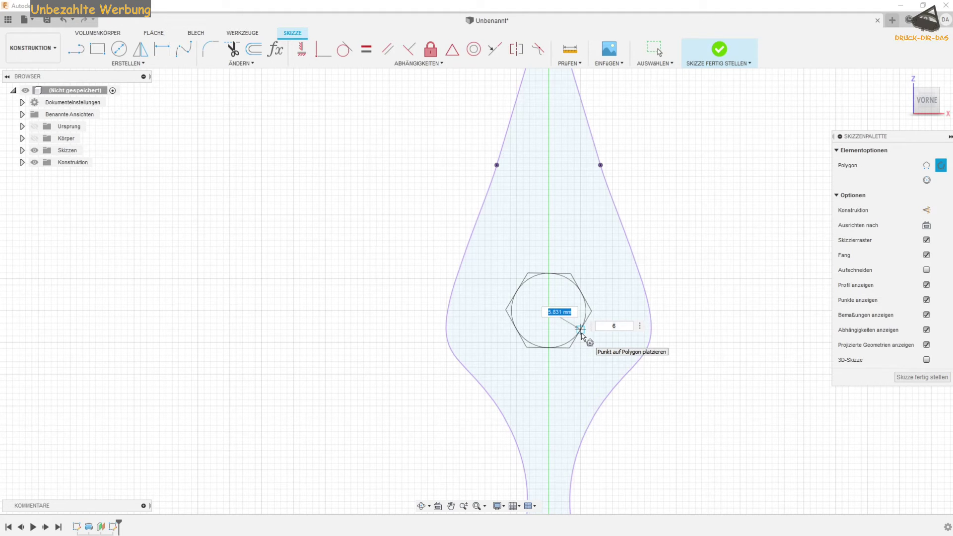
pyautogui.press('Tab')
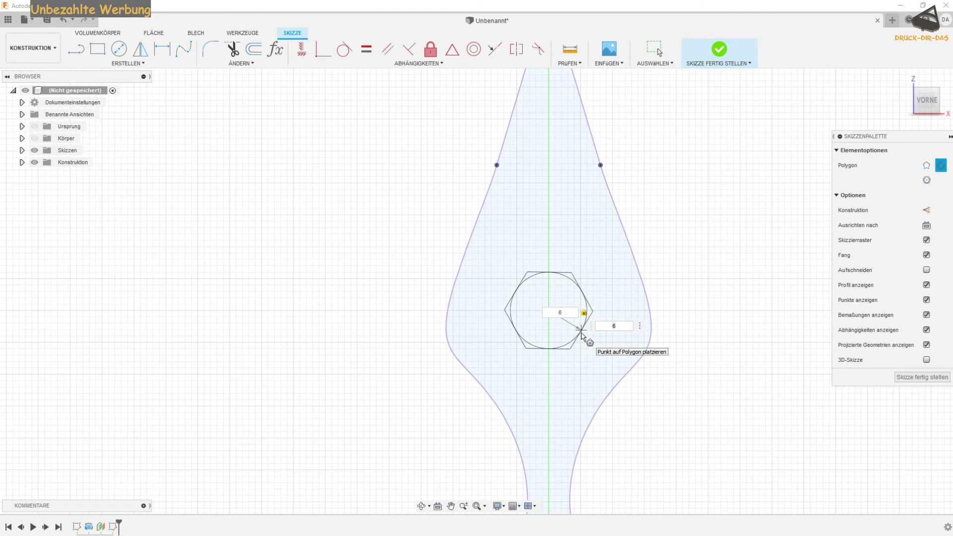
pyautogui.press('Return')
pyautogui.press('Escape')
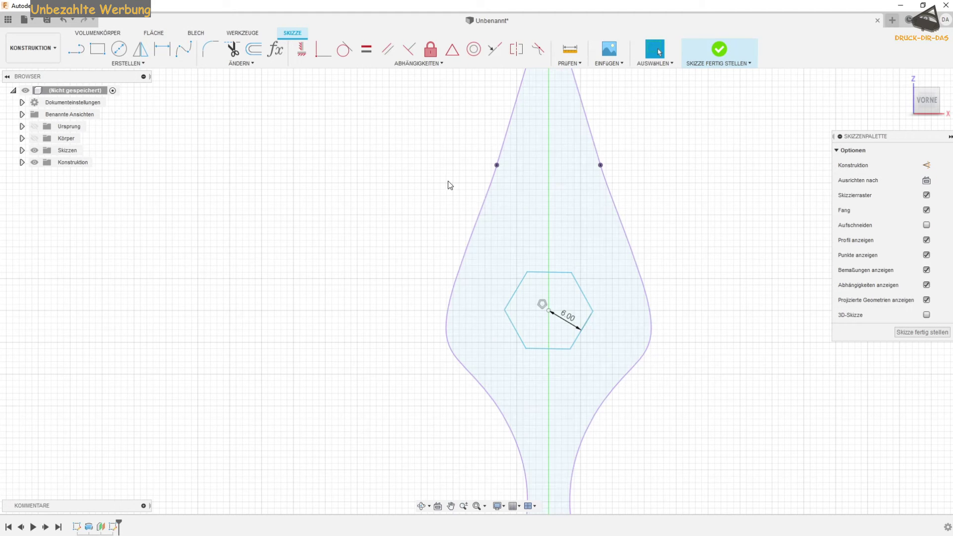
pyautogui.click(84, 53)
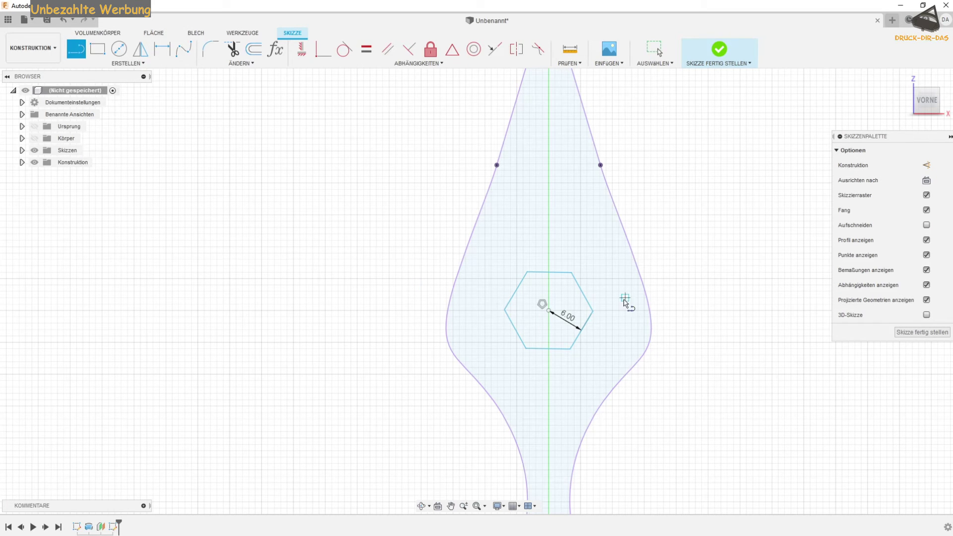
pyautogui.scroll(2, 625, 299)
pyautogui.scroll(4, 551, 242)
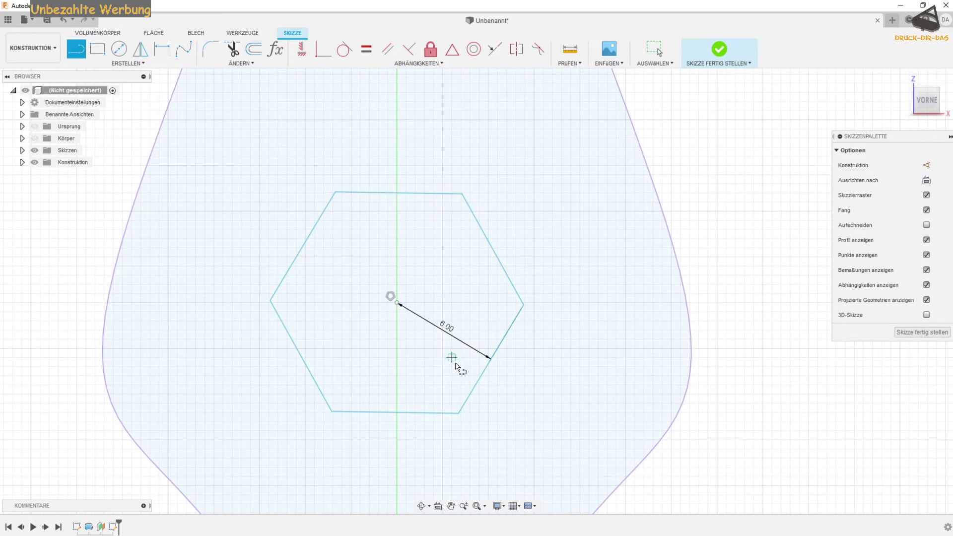
pyautogui.moveTo(580, 386)
pyautogui.keyDown('shift'); pyautogui.mouseDown(button='middle')
pyautogui.moveTo(556, 472)
pyautogui.moveTo(638, 390)
pyautogui.moveTo(645, 455)
pyautogui.moveTo(821, 248)
pyautogui.mouseUp(button='middle'); pyautogui.keyUp('shift')
pyautogui.click(927, 102)
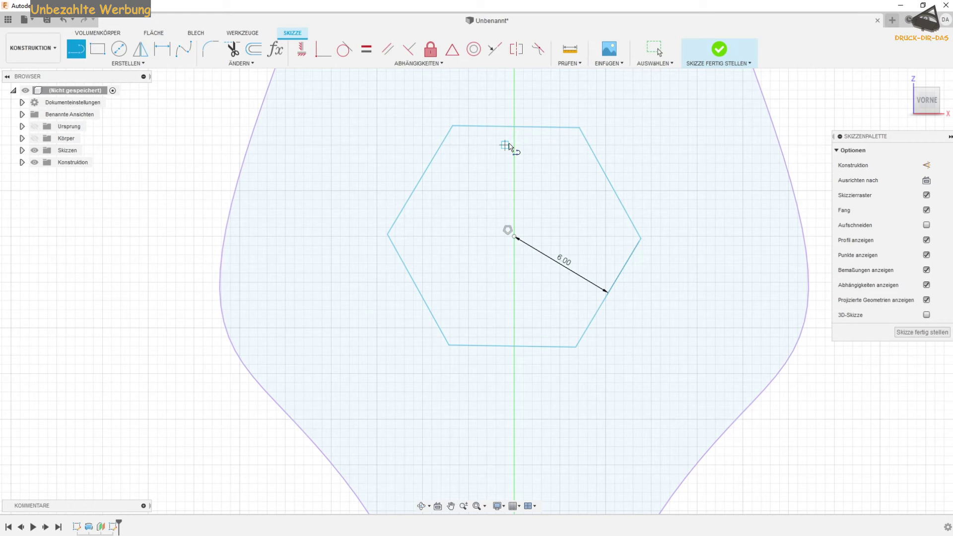
# - Draw a closed four-pointed star of lines linking the hexagon's edge midpoints and side corners
pyautogui.click(515, 127)
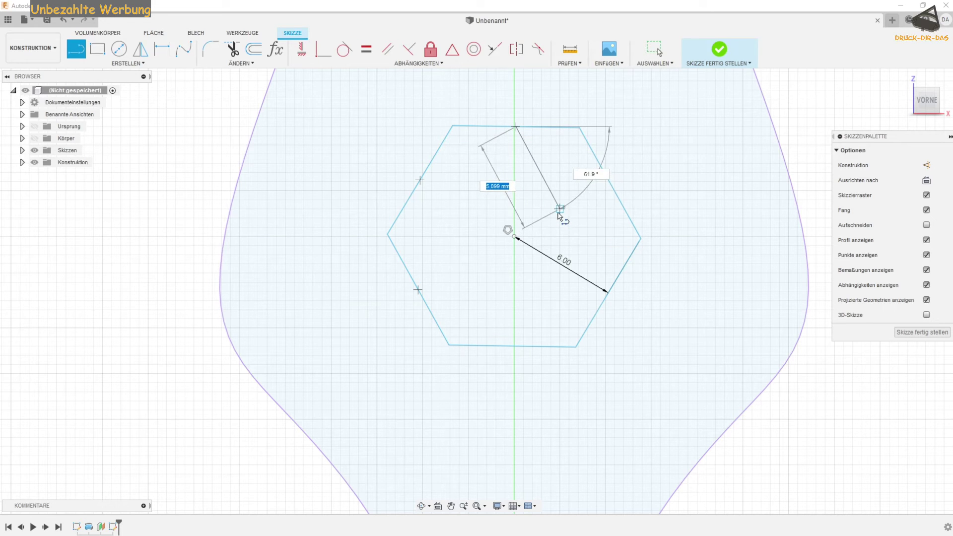
pyautogui.scroll(-2, 565, 213)
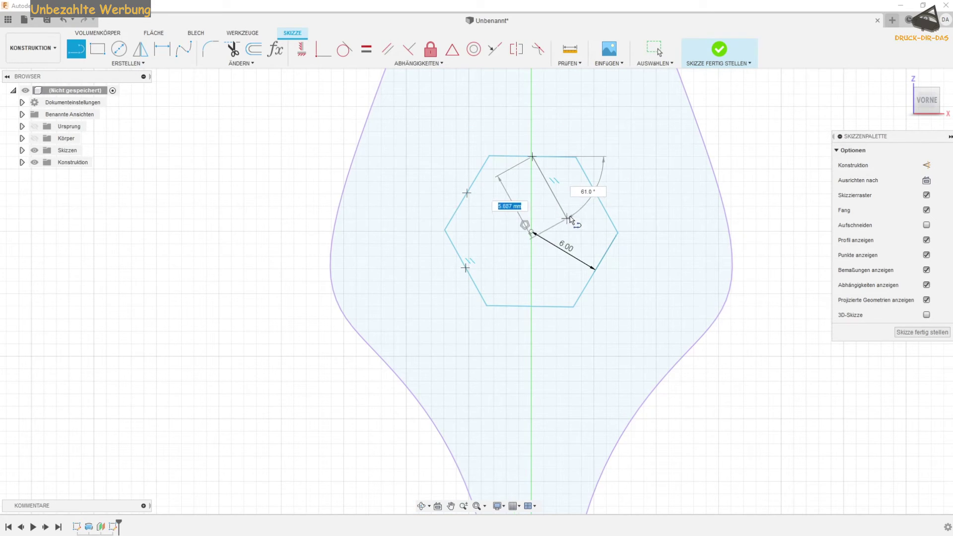
pyautogui.click(556, 219)
pyautogui.click(618, 231)
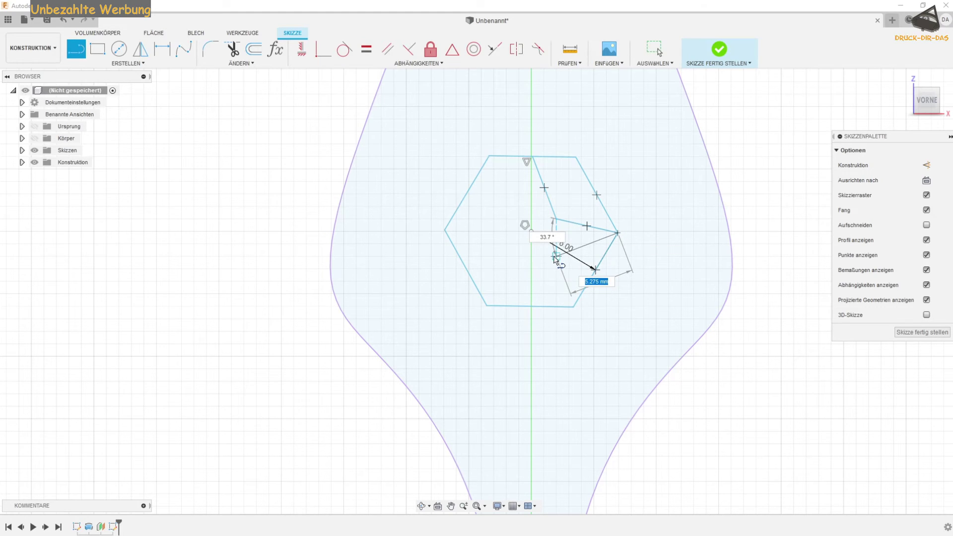
pyautogui.click(556, 257)
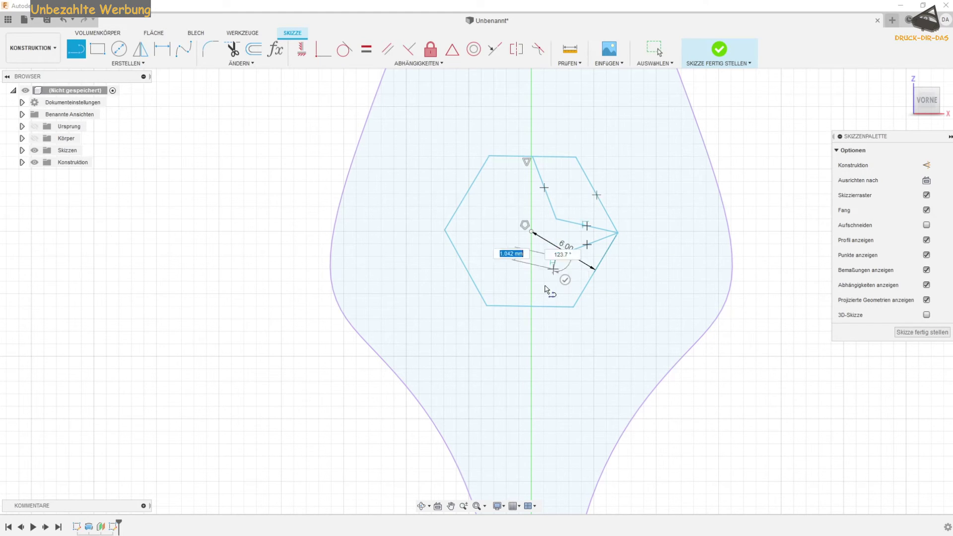
pyautogui.click(532, 306)
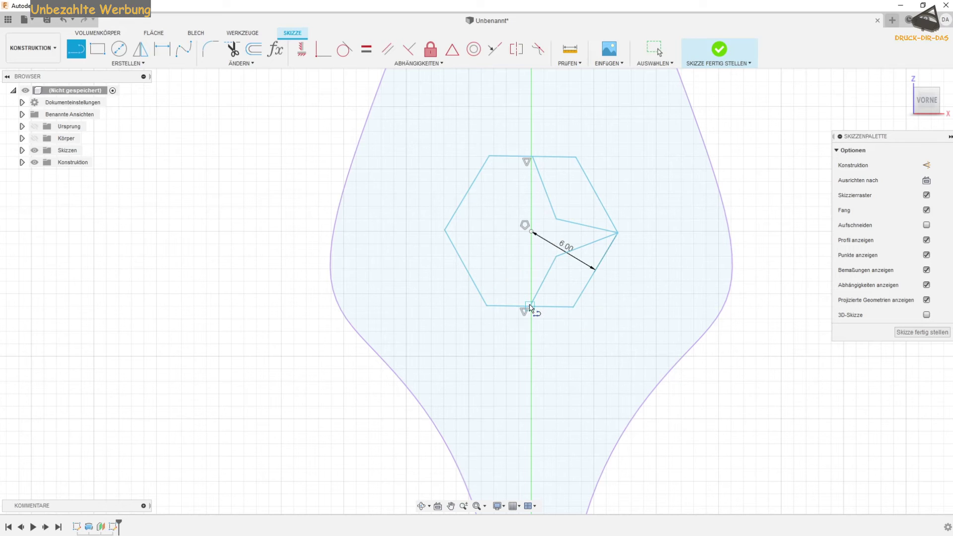
pyautogui.click(506, 256)
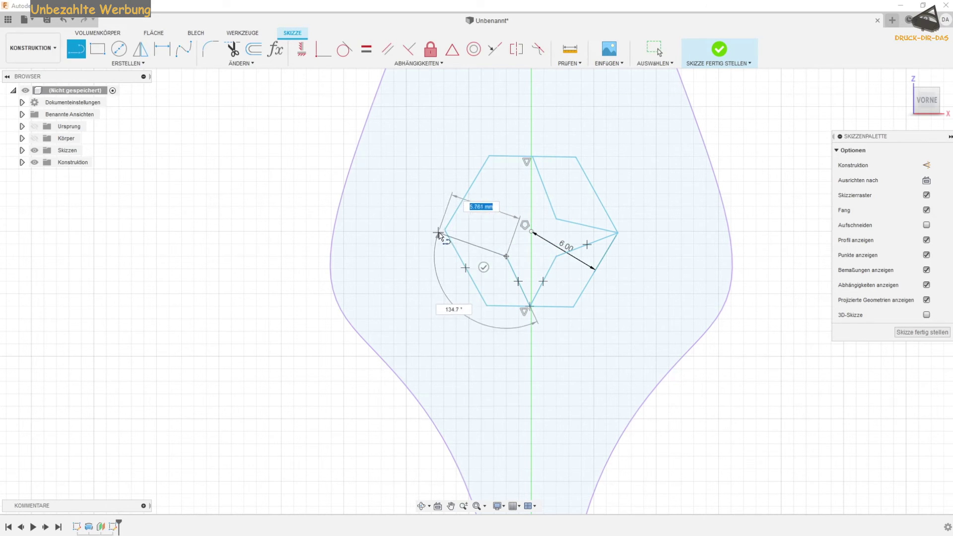
pyautogui.click(446, 230)
pyautogui.click(446, 231)
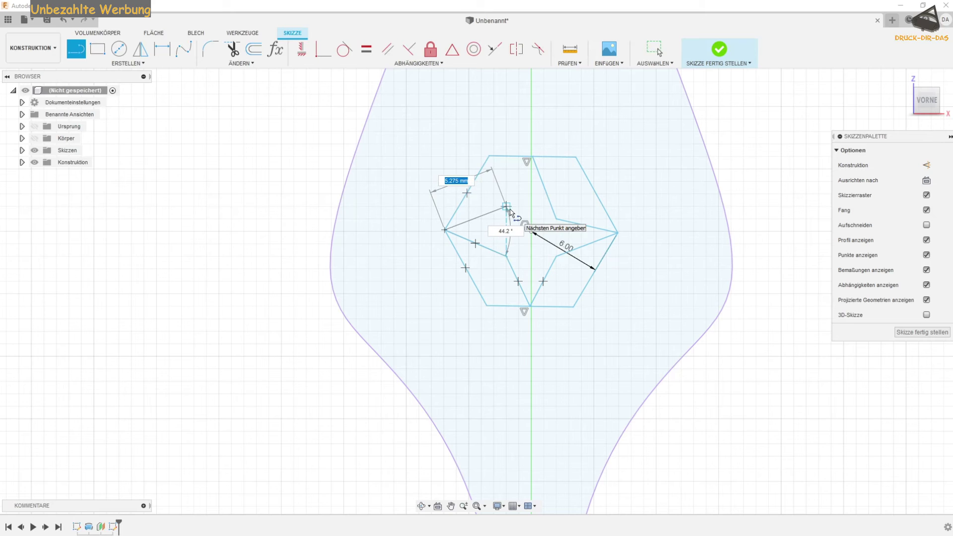
pyautogui.click(505, 219)
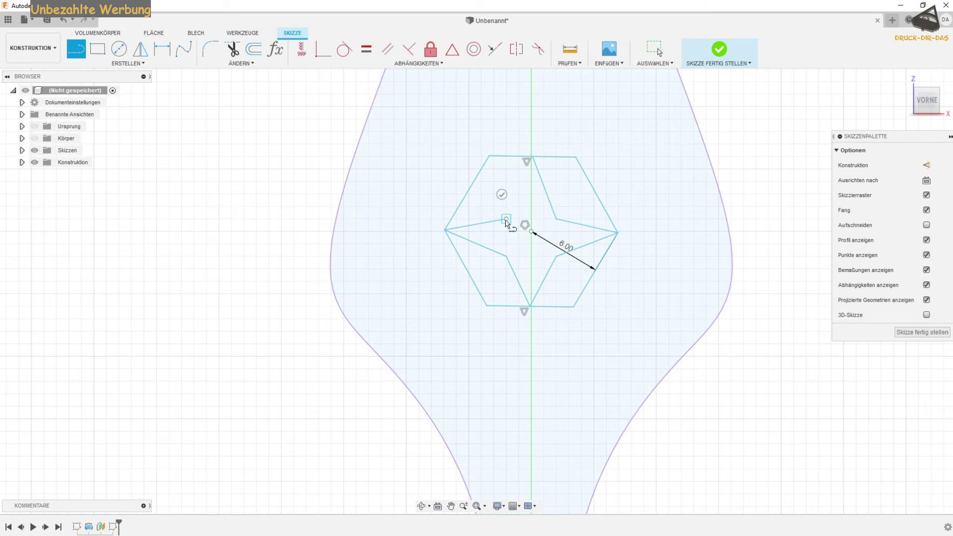
pyautogui.click(530, 158)
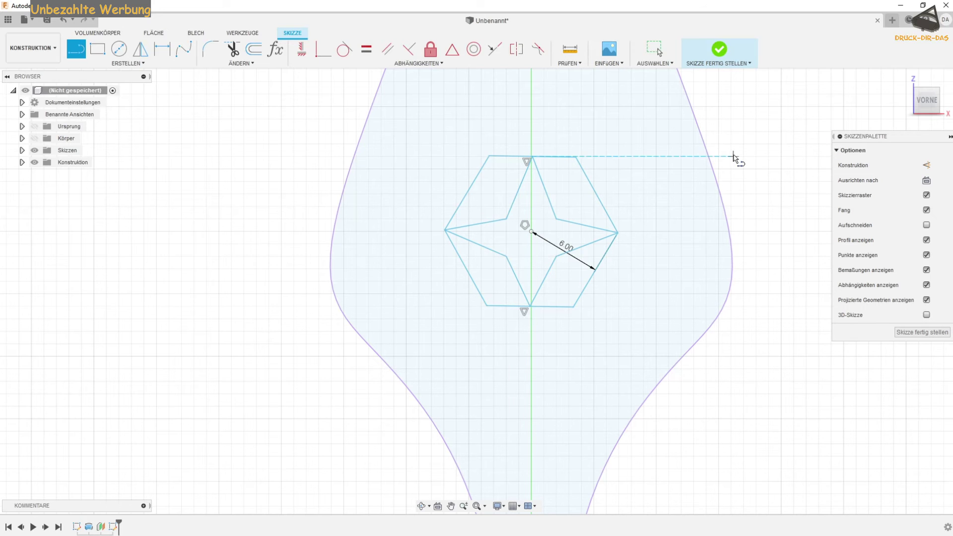
pyautogui.press('Escape')
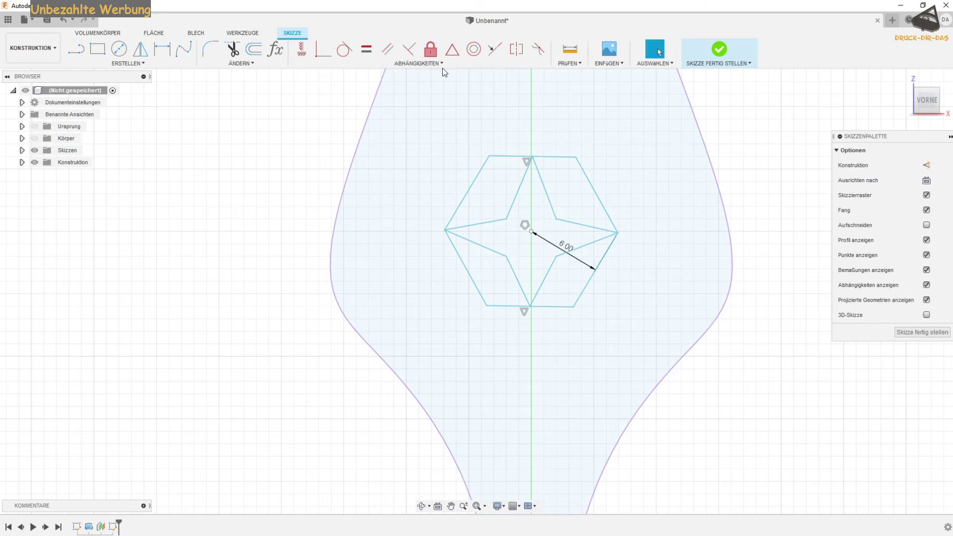
# - Trim away all the hexagon's edges, leaving only the four-pointed star
pyautogui.click(232, 51)
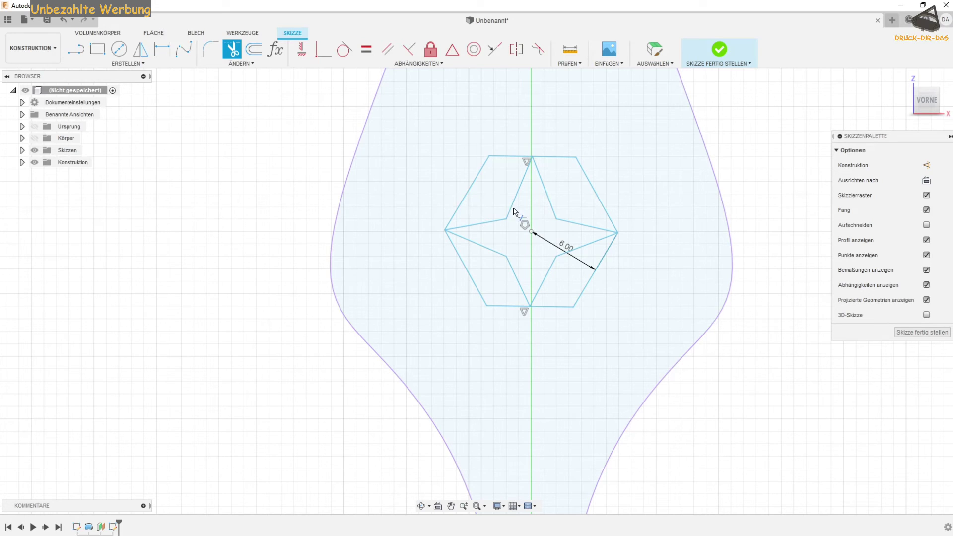
pyautogui.click(473, 186)
pyautogui.click(506, 157)
pyautogui.click(555, 157)
pyautogui.click(597, 195)
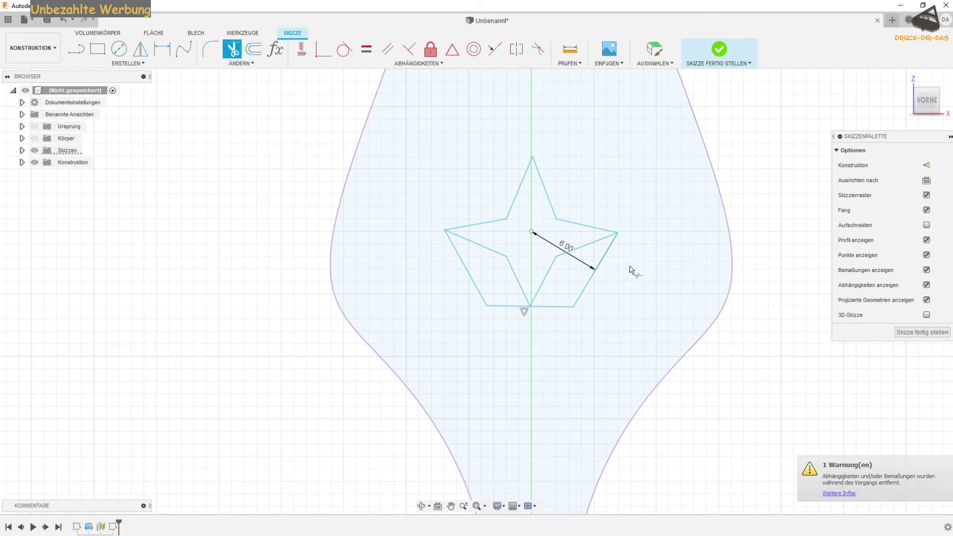
pyautogui.click(598, 266)
pyautogui.click(566, 308)
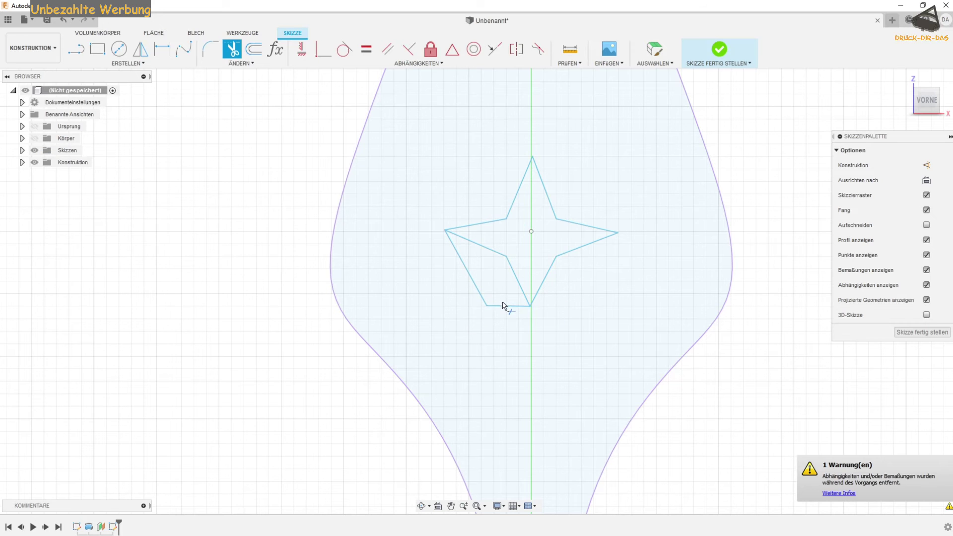
pyautogui.click(505, 307)
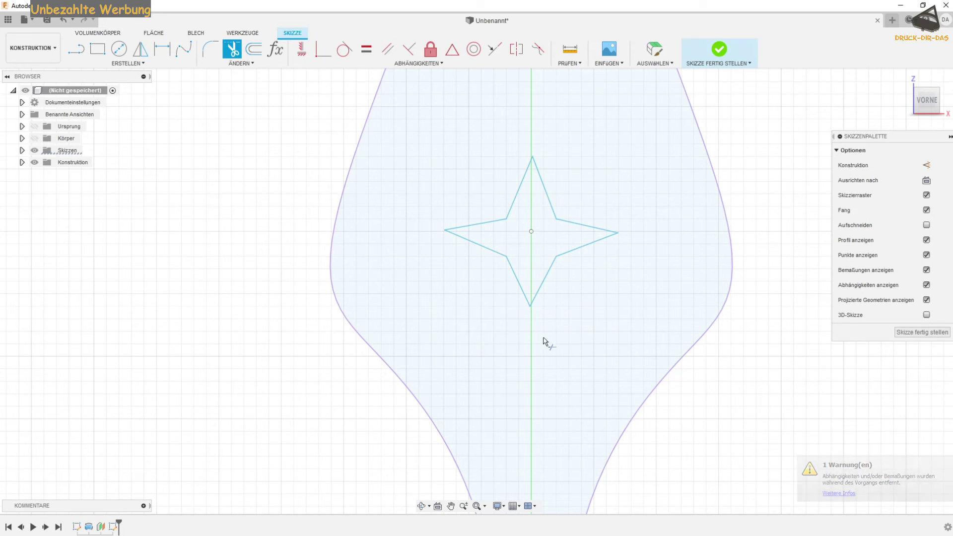
pyautogui.scroll(-3, 744, 377)
pyautogui.scroll(-3, 695, 422)
pyautogui.scroll(-2, 635, 365)
pyautogui.scroll(-2, 670, 320)
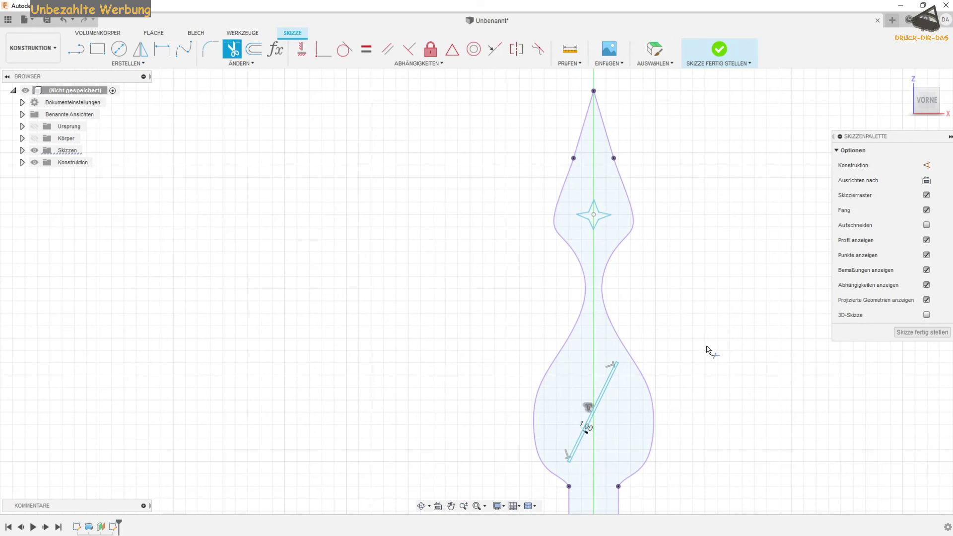
pyautogui.moveTo(748, 379)
pyautogui.keyDown('shift'); pyautogui.mouseDown(button='middle')
pyautogui.moveTo(702, 372)
pyautogui.moveTo(725, 371)
pyautogui.moveTo(713, 374)
pyautogui.moveTo(717, 365)
pyautogui.mouseUp(button='middle'); pyautogui.keyUp('shift')
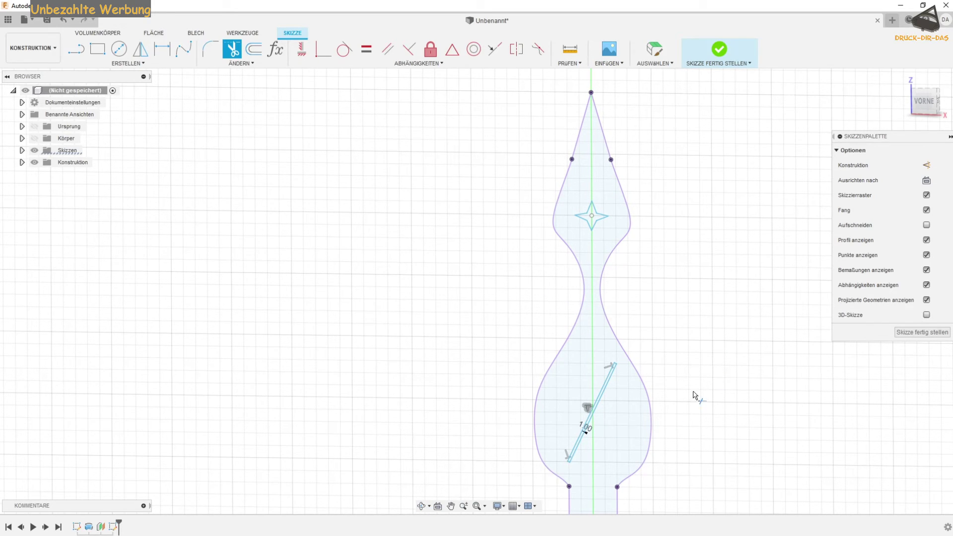
# - Finish the sketch, show the finial body, and select the star and slot profiles to extrude
pyautogui.click(923, 332)
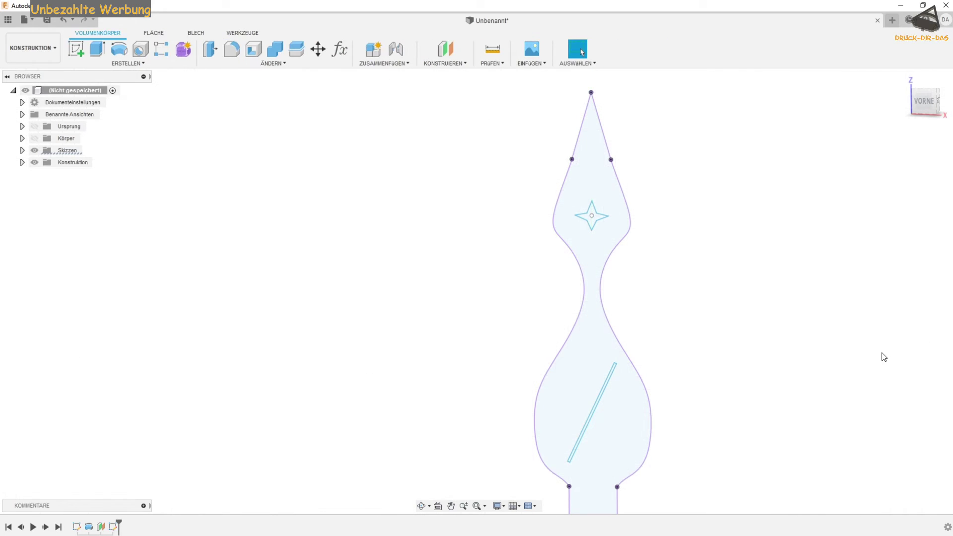
pyautogui.click(34, 138)
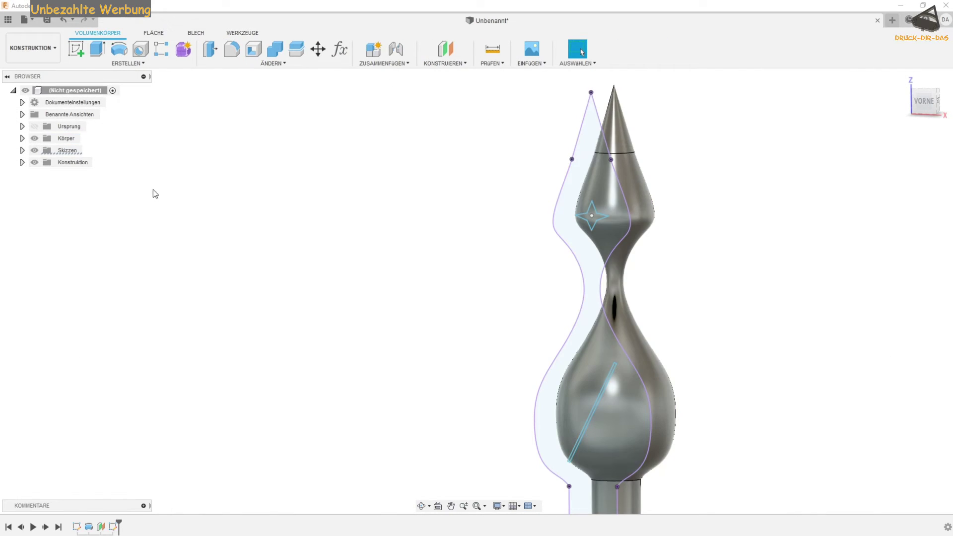
pyautogui.keyDown('shift'); pyautogui.moveTo(415, 257); pyautogui.dragTo(376, 250, button='middle'); pyautogui.keyUp('shift')
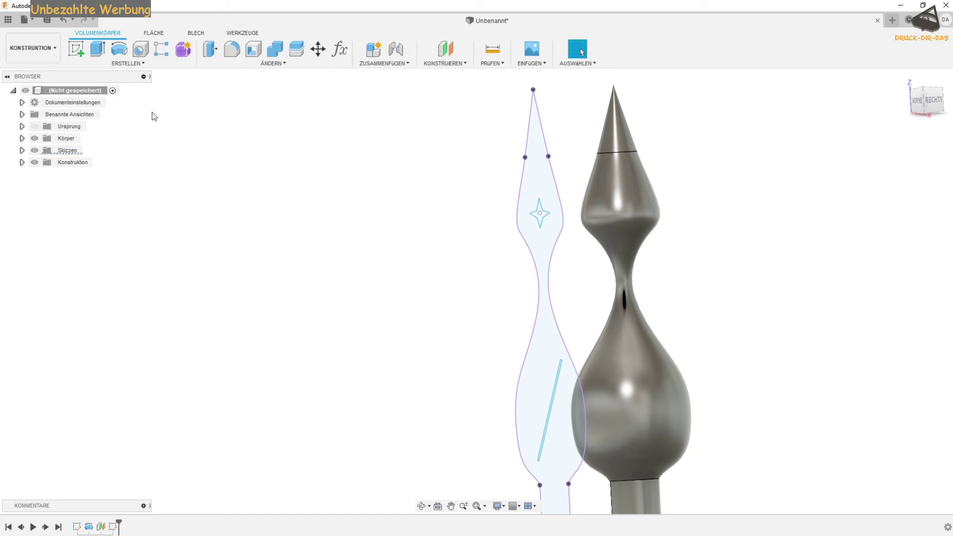
pyautogui.click(92, 45)
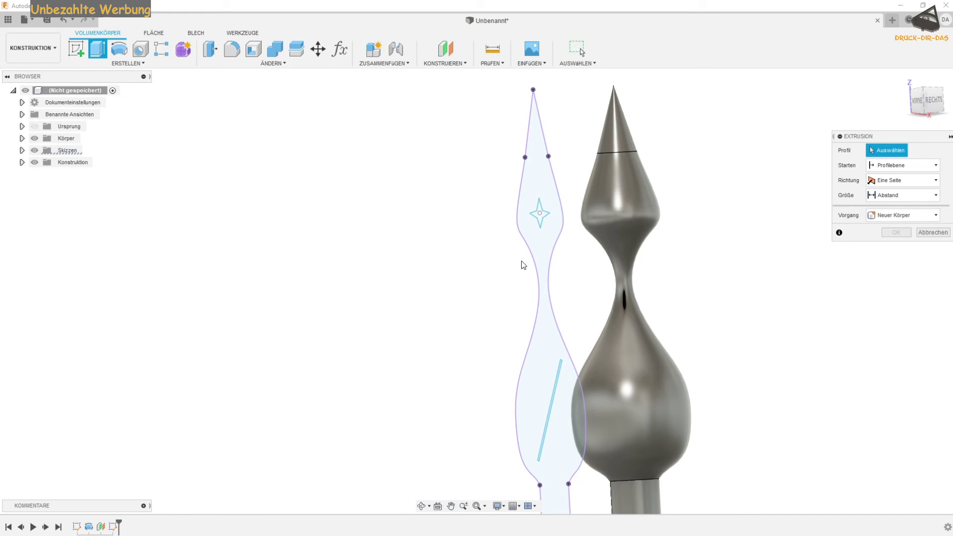
pyautogui.scroll(5, 540, 214)
pyautogui.click(538, 218)
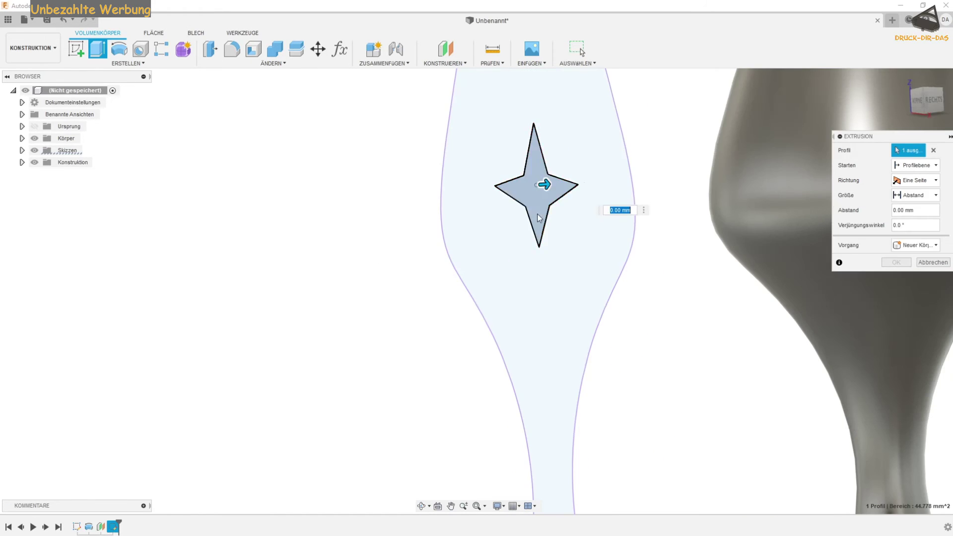
pyautogui.keyDown('shift'); pyautogui.moveTo(540, 217); pyautogui.dragTo(562, 379, button='middle'); pyautogui.keyUp('shift')
pyautogui.scroll(3, 572, 375)
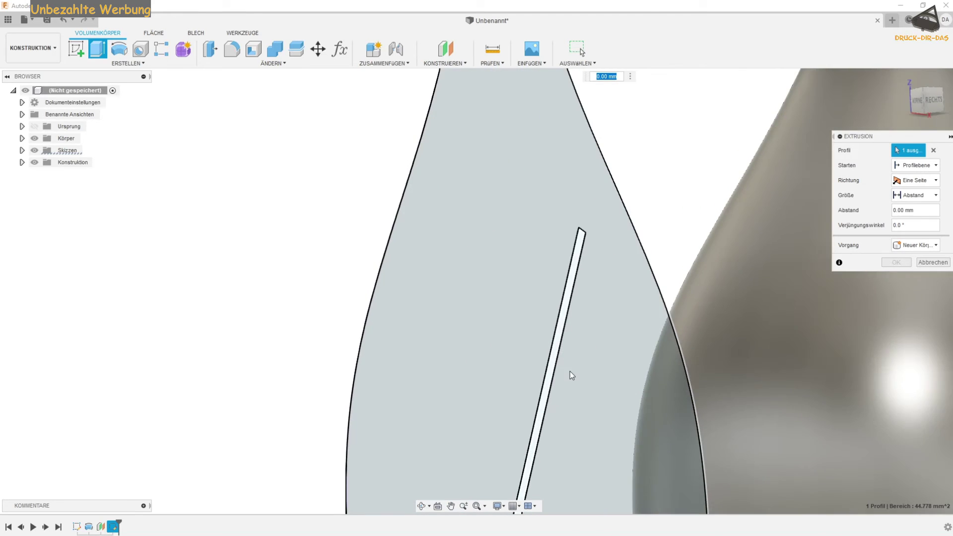
pyautogui.scroll(2, 546, 357)
pyautogui.click(532, 342)
pyautogui.scroll(-2, 541, 348)
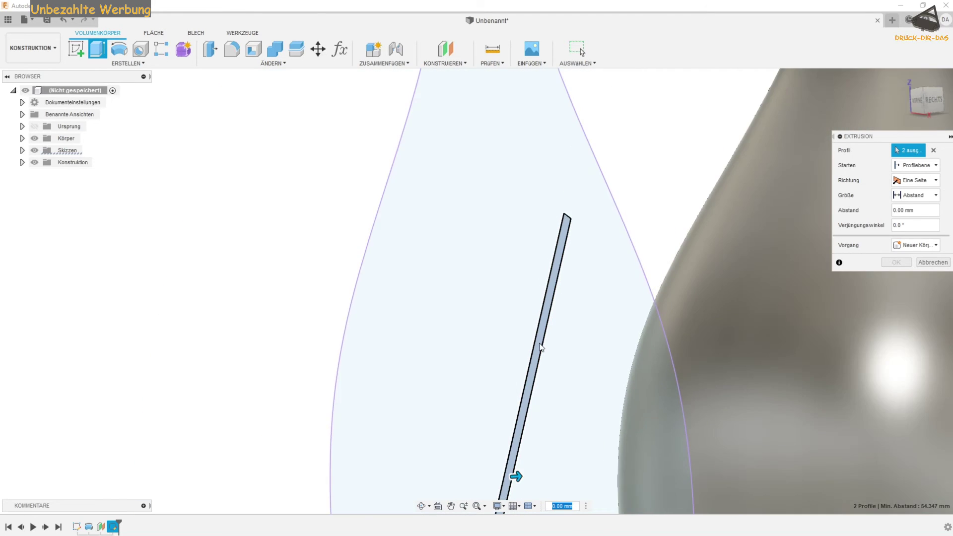
pyautogui.scroll(-3, 541, 347)
pyautogui.keyDown('shift'); pyautogui.moveTo(561, 234); pyautogui.dragTo(565, 323, button='middle'); pyautogui.keyUp('shift')
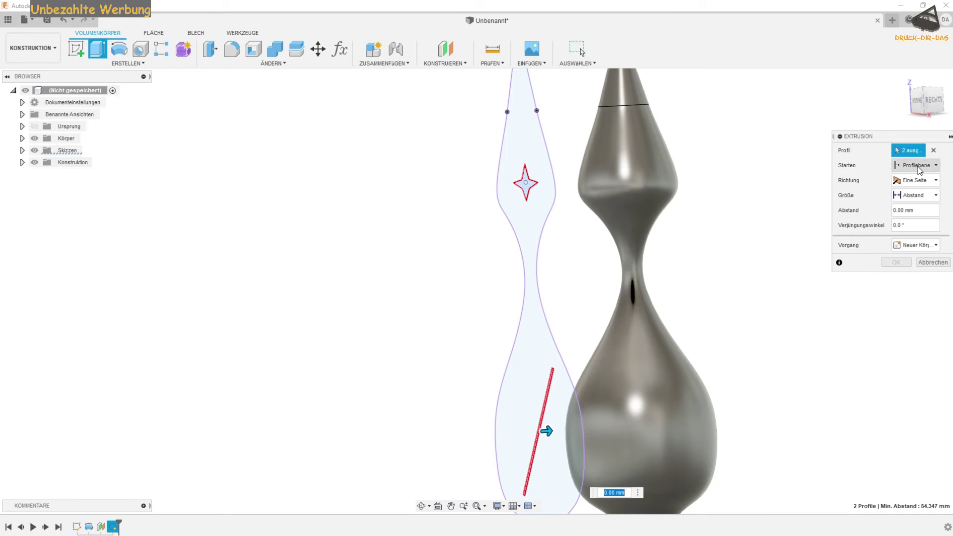
# - Cut the profiles 1 mm deep, starting from the finial body's surface
pyautogui.click(920, 165)
pyautogui.click(917, 199)
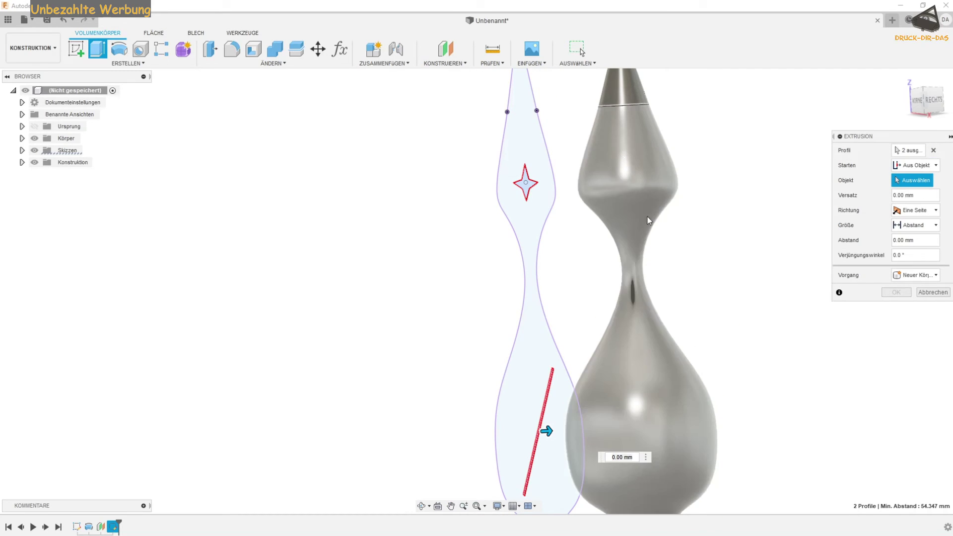
pyautogui.click(624, 162)
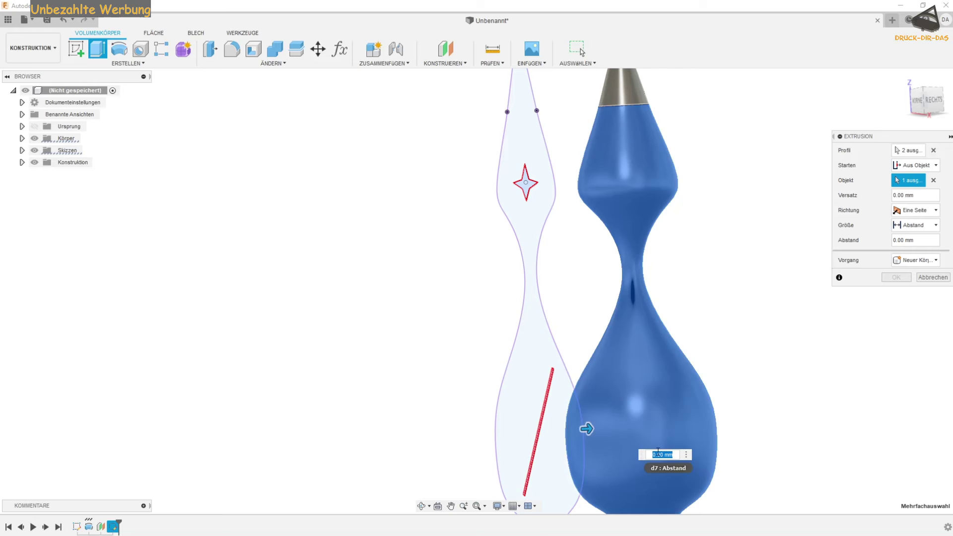
pyautogui.write('1')
pyautogui.press('Return')
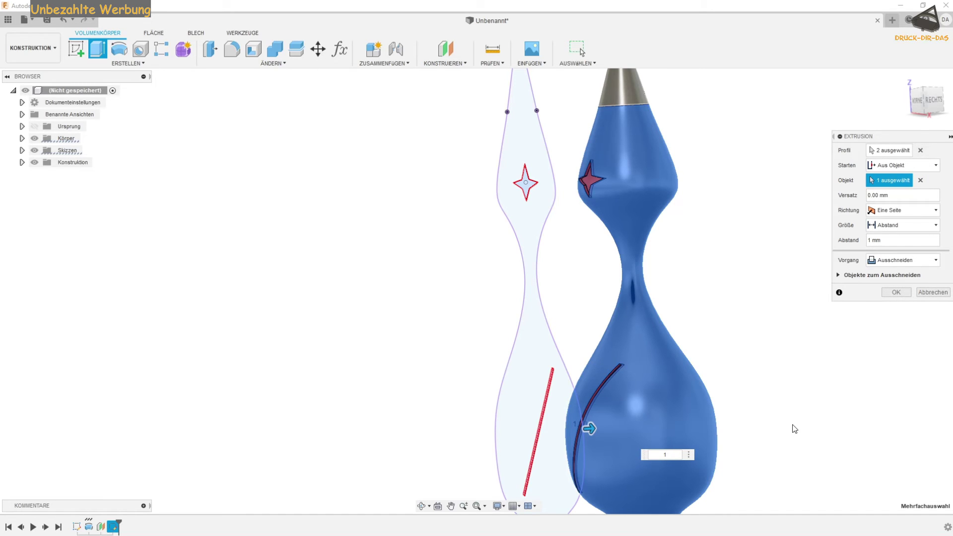
pyautogui.moveTo(694, 287)
pyautogui.keyDown('shift'); pyautogui.mouseDown(button='middle')
pyautogui.moveTo(734, 287)
pyautogui.moveTo(704, 287)
pyautogui.moveTo(689, 301)
pyautogui.moveTo(721, 293)
pyautogui.moveTo(690, 285)
pyautogui.moveTo(745, 293)
pyautogui.moveTo(709, 293)
pyautogui.mouseUp(button='middle'); pyautogui.keyUp('shift')
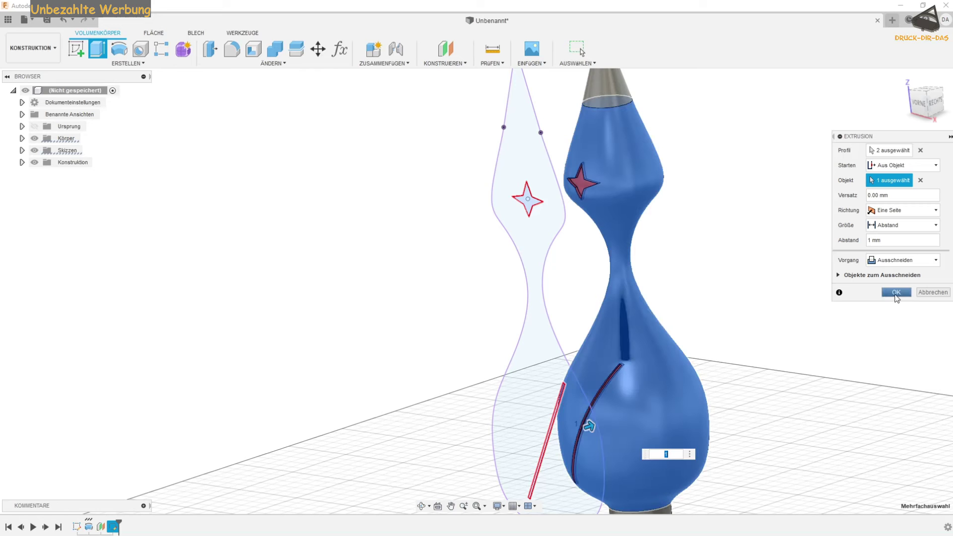
pyautogui.click(897, 292)
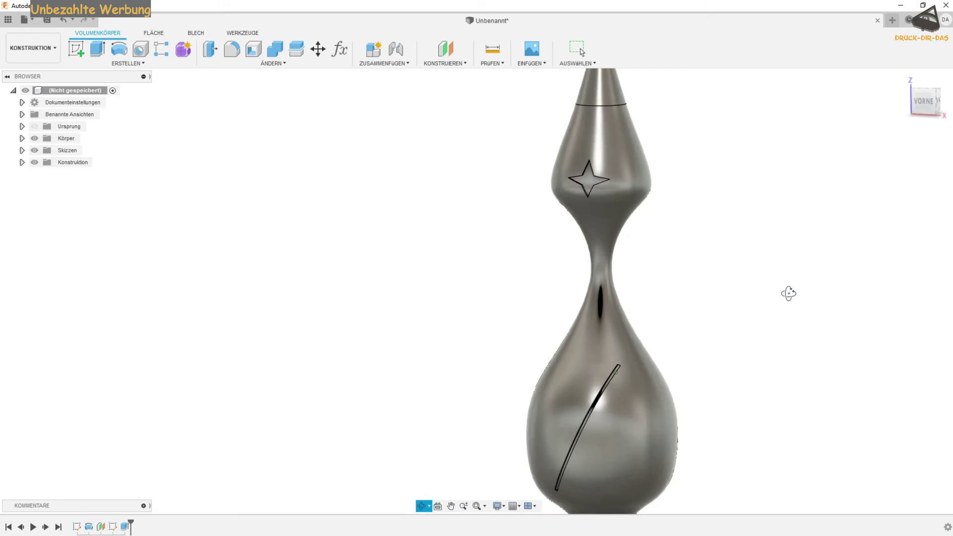
# - Orbit out to the whole engraved finial and open the Create menu's pattern commands
pyautogui.moveTo(780, 316)
pyautogui.keyDown('shift'); pyautogui.mouseDown(button='middle')
pyautogui.moveTo(735, 298)
pyautogui.moveTo(783, 306)
pyautogui.mouseUp(button='middle'); pyautogui.keyUp('shift')
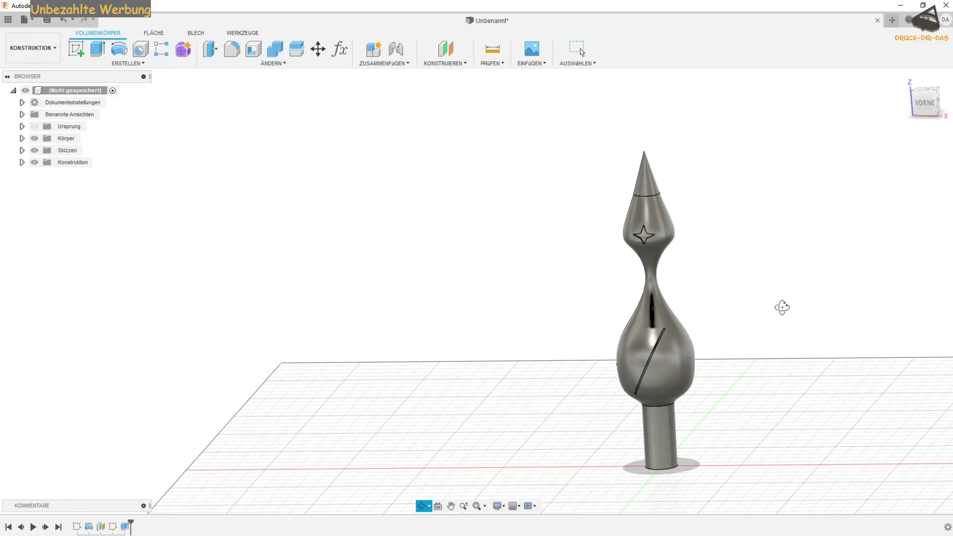
pyautogui.click(127, 63)
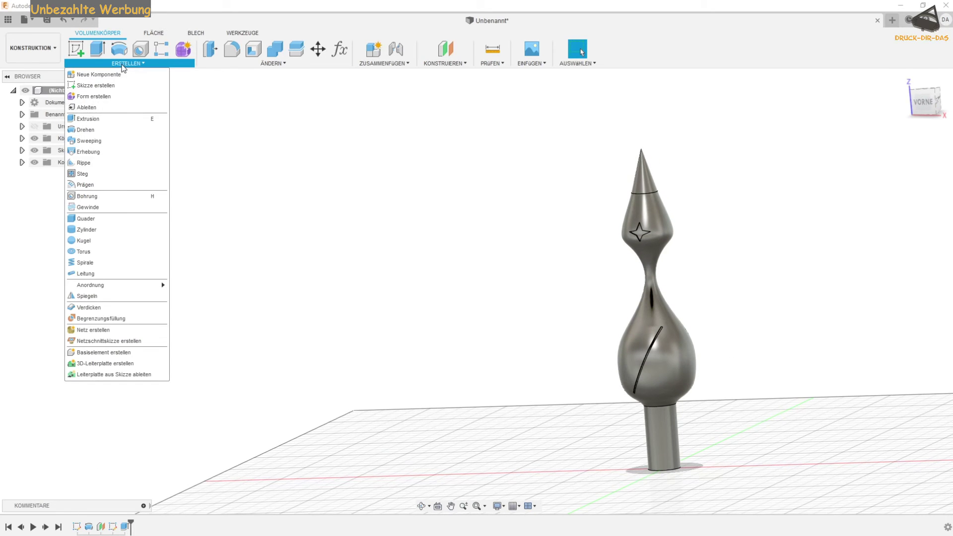
pyautogui.moveTo(90, 285)
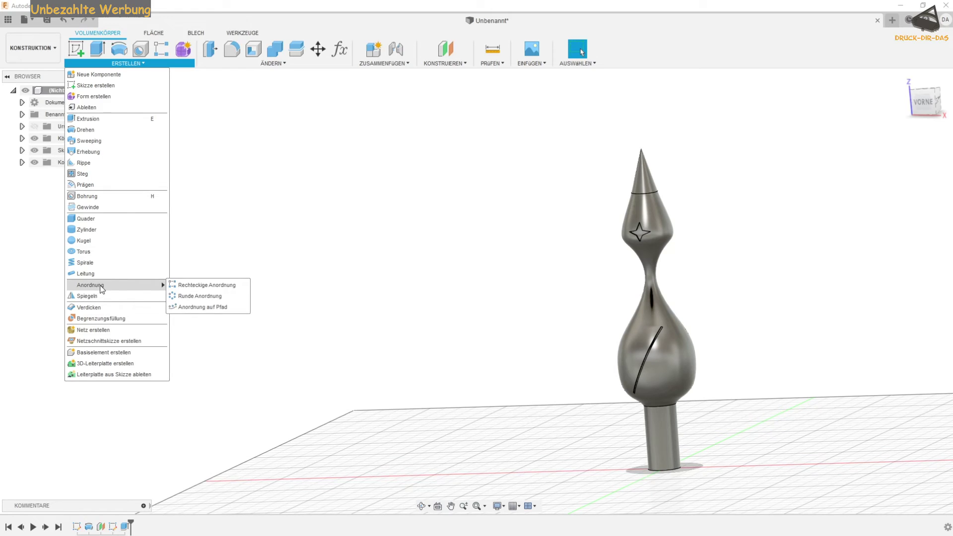
# - Start a circular pattern and select the star and slot cut feature
pyautogui.click(203, 298)
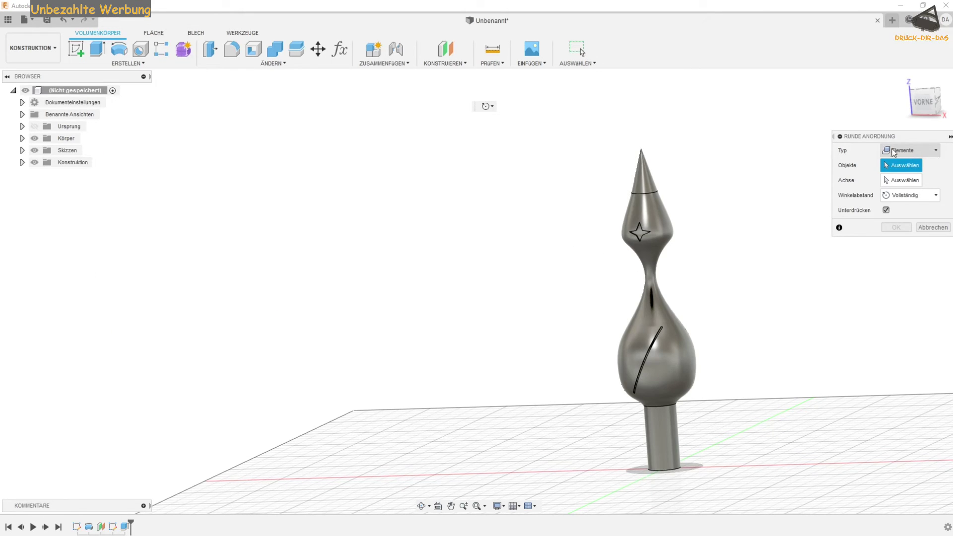
pyautogui.scroll(2, 736, 216)
pyautogui.scroll(5, 660, 224)
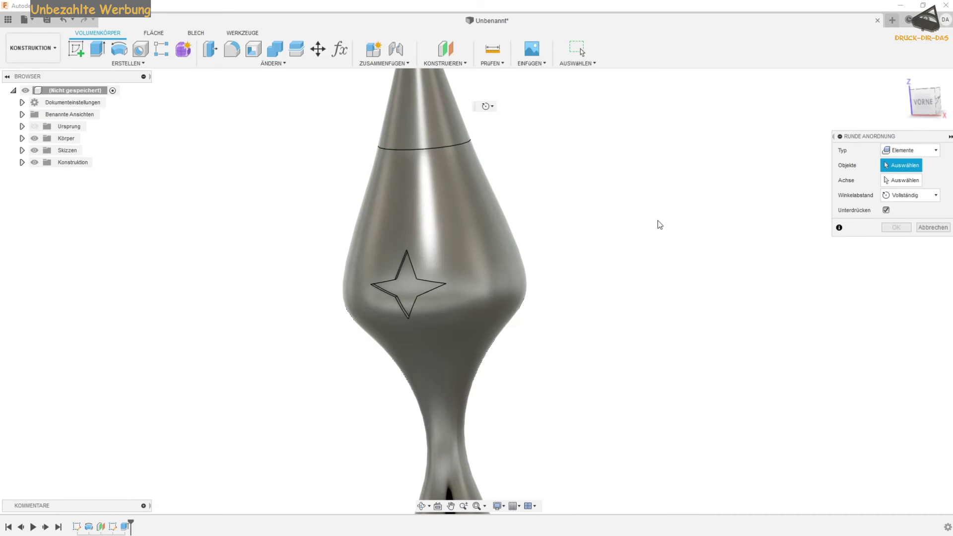
pyautogui.click(397, 291)
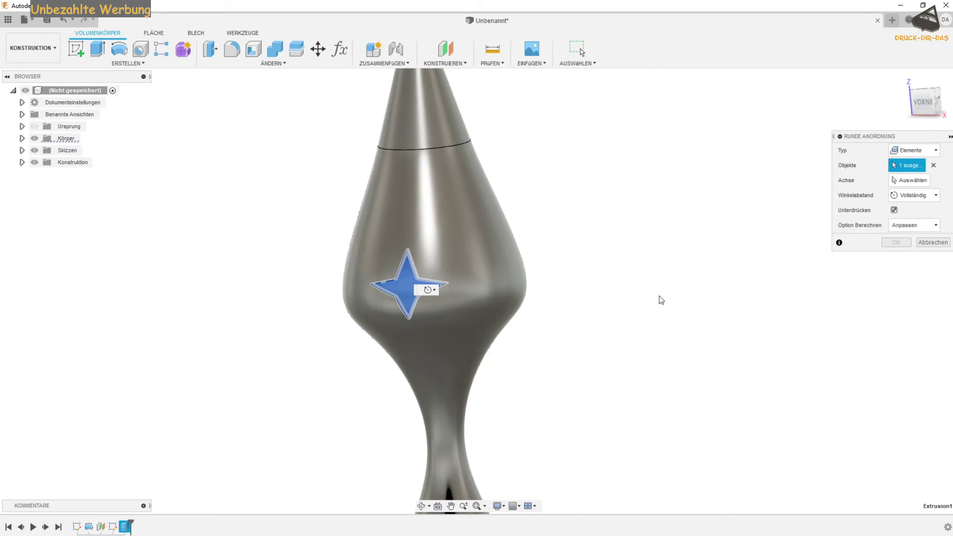
pyautogui.moveTo(661, 298); pyautogui.dragTo(674, 163, button='middle')
pyautogui.scroll(-2, 674, 163)
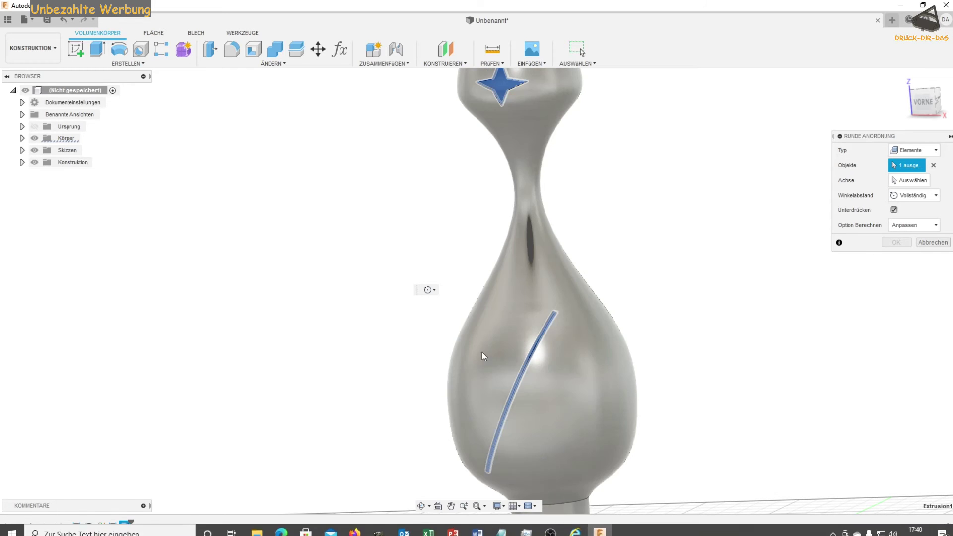
pyautogui.scroll(-2, 770, 181)
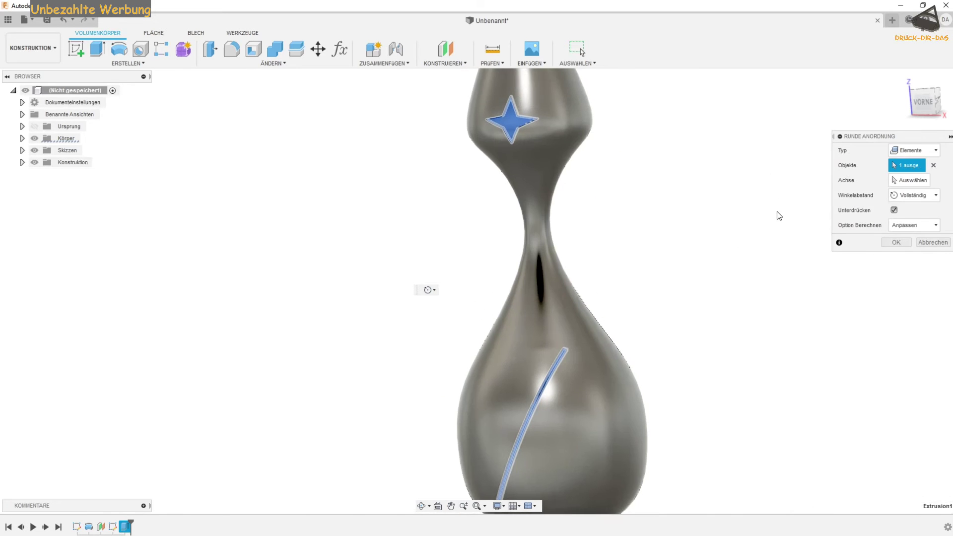
pyautogui.scroll(-1, 776, 212)
# - Use the base cylinder as the axis and set the pattern quantity to 4
pyautogui.click(909, 180)
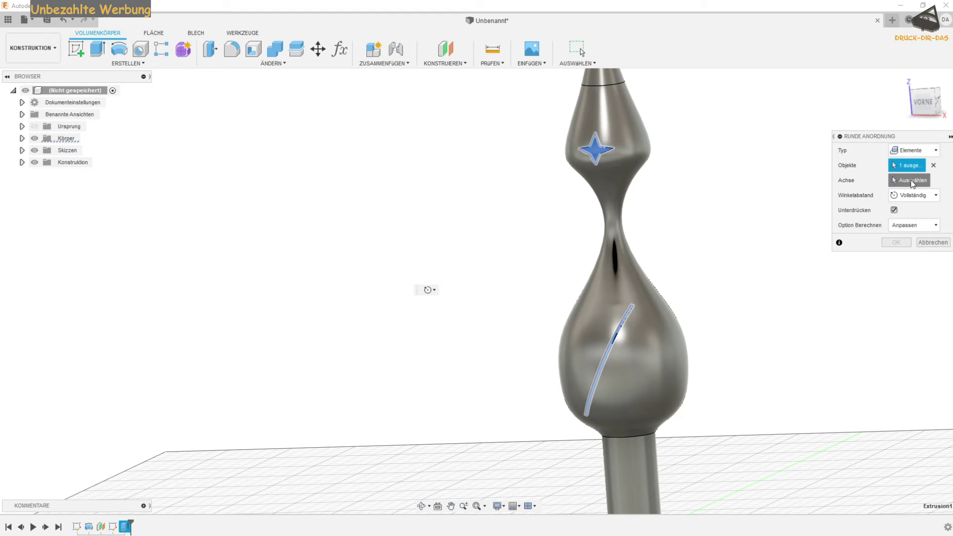
pyautogui.moveTo(769, 298); pyautogui.dragTo(763, 216, button='middle')
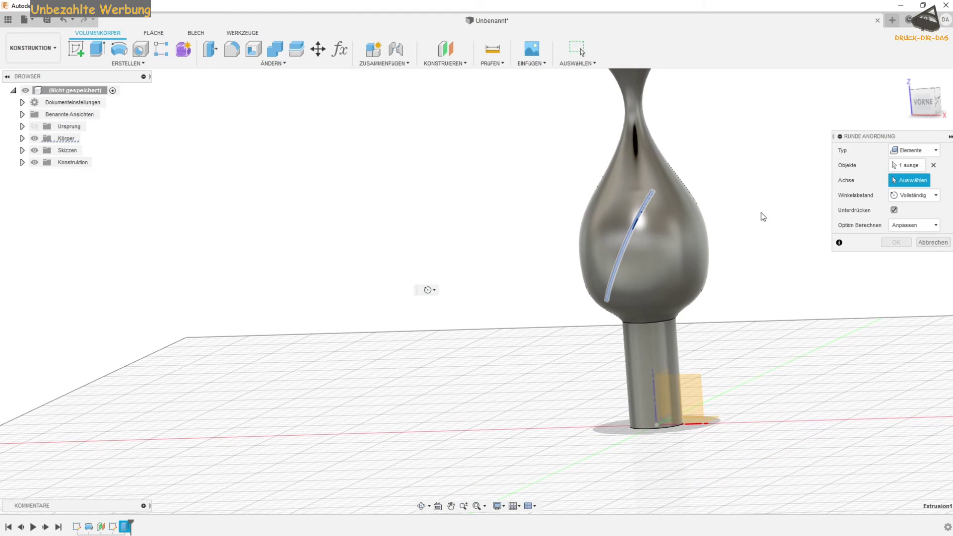
pyautogui.click(635, 358)
pyautogui.moveTo(758, 246); pyautogui.dragTo(717, 328, button='middle')
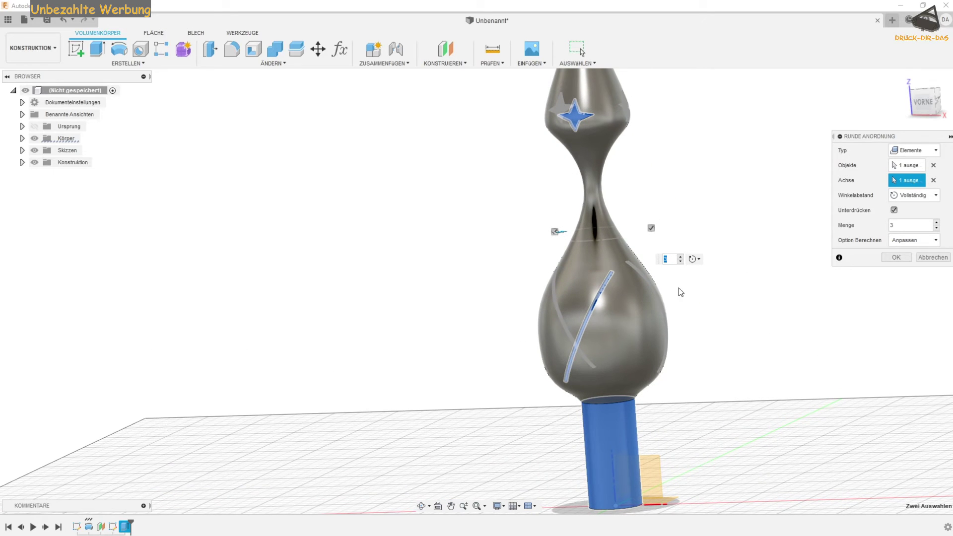
pyautogui.write('6')
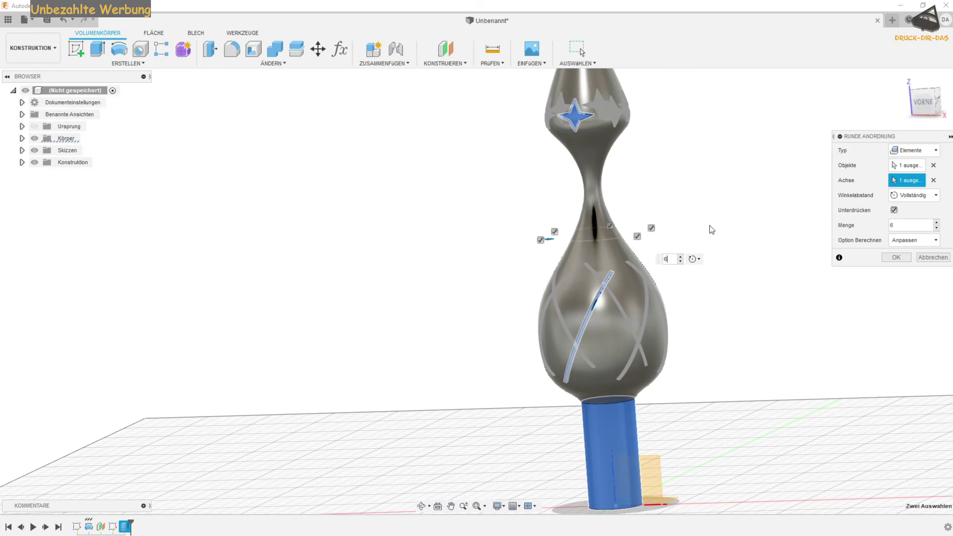
pyautogui.moveTo(740, 181)
pyautogui.keyDown('shift'); pyautogui.mouseDown(button='middle')
pyautogui.moveTo(784, 195)
pyautogui.moveTo(774, 219)
pyautogui.moveTo(758, 206)
pyautogui.mouseUp(button='middle'); pyautogui.keyUp('shift')
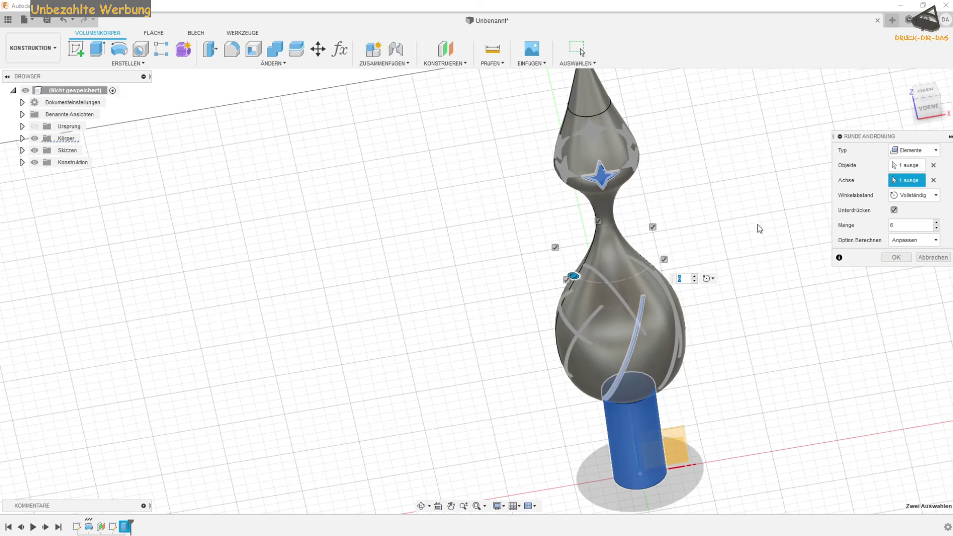
pyautogui.write('4')
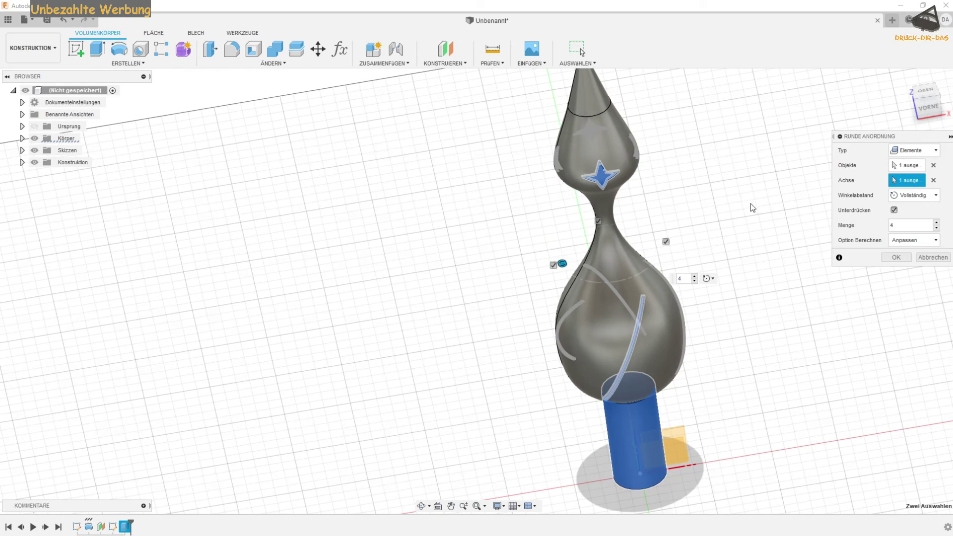
pyautogui.moveTo(733, 222)
pyautogui.keyDown('shift'); pyautogui.mouseDown(button='middle')
pyautogui.moveTo(774, 204)
pyautogui.moveTo(805, 207)
pyautogui.moveTo(720, 187)
pyautogui.mouseUp(button='middle'); pyautogui.keyUp('shift')
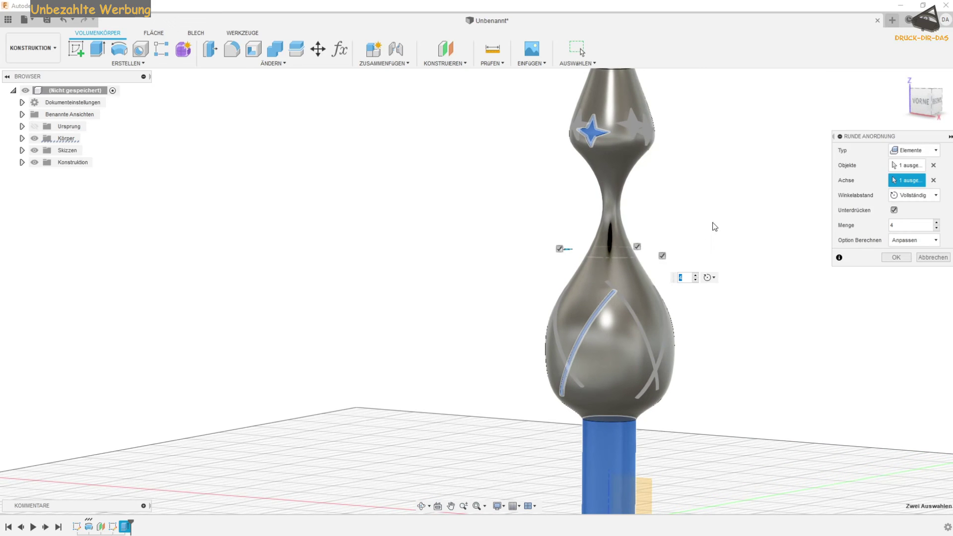
pyautogui.press('Return')
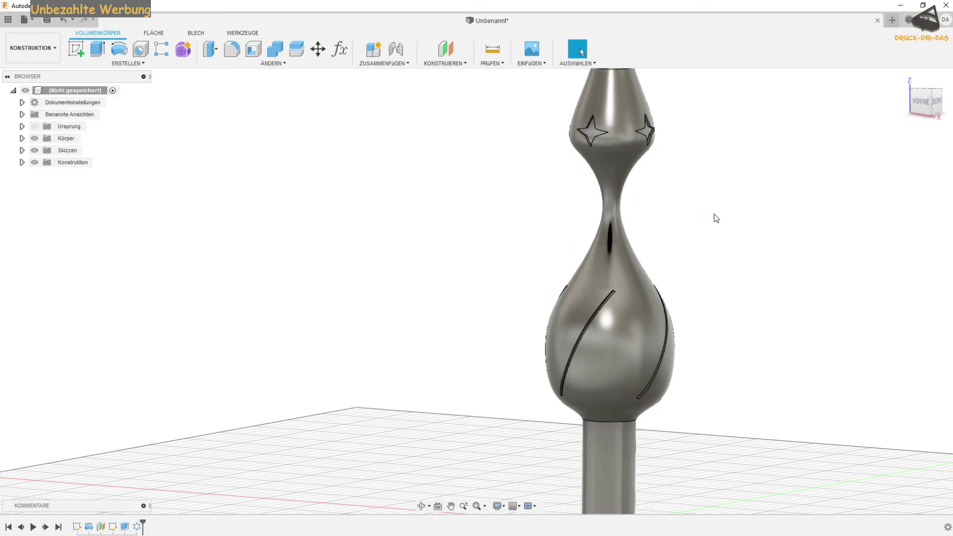
# - Orbit around the patterned finial to inspect all sides and its bore from below
pyautogui.scroll(-3, 717, 238)
pyautogui.moveTo(720, 243)
pyautogui.keyDown('shift'); pyautogui.mouseDown(button='middle')
pyautogui.moveTo(724, 274)
pyautogui.moveTo(707, 259)
pyautogui.moveTo(647, 272)
pyautogui.mouseUp(button='middle'); pyautogui.keyUp('shift')
pyautogui.keyDown('shift'); pyautogui.moveTo(622, 273); pyautogui.dragTo(730, 270, button='middle'); pyautogui.keyUp('shift')
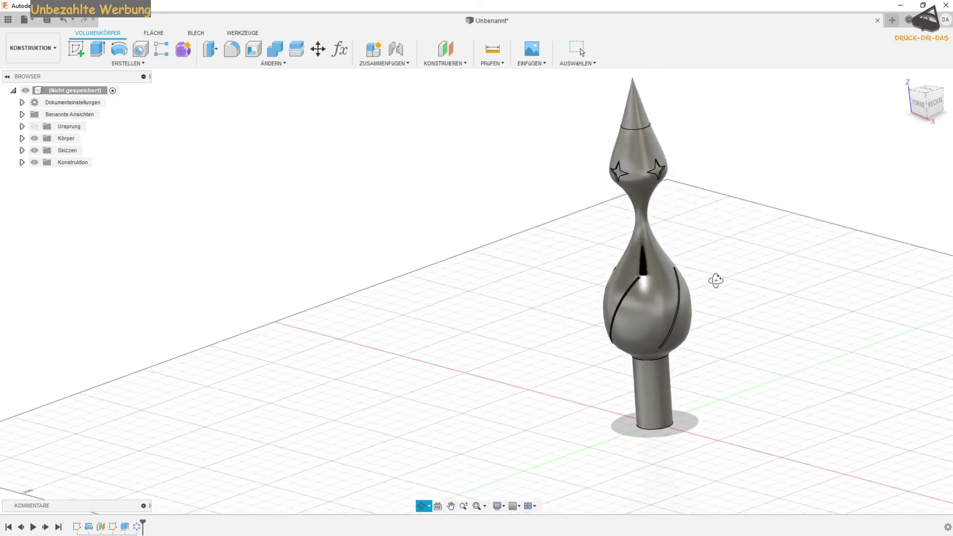
pyautogui.keyDown('shift'); pyautogui.moveTo(730, 270); pyautogui.dragTo(717, 275, button='middle'); pyautogui.keyUp('shift')
pyautogui.scroll(2, 730, 266)
pyautogui.scroll(-3, 723, 263)
pyautogui.scroll(-2, 705, 268)
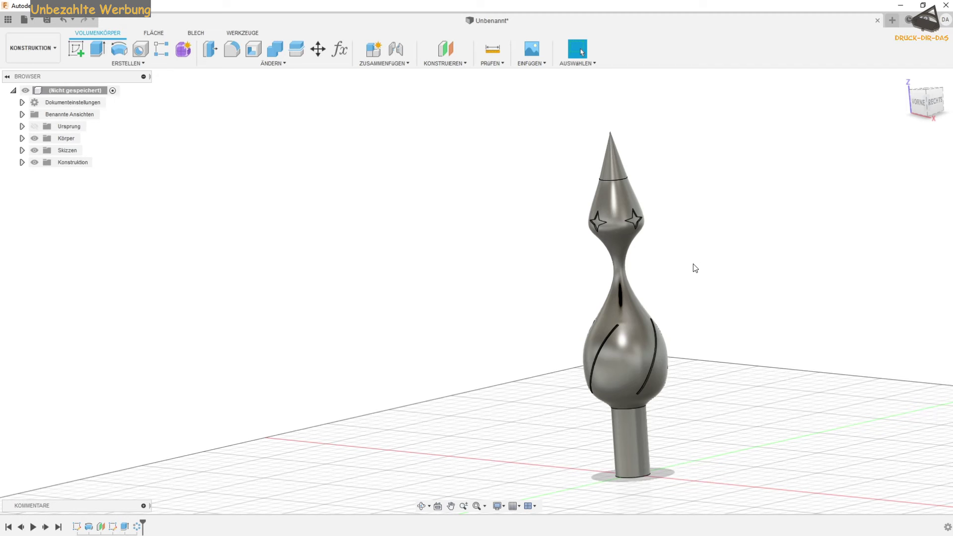
pyautogui.keyDown('shift'); pyautogui.moveTo(550, 438); pyautogui.dragTo(545, 348, button='middle'); pyautogui.keyUp('shift')
pyautogui.scroll(3, 614, 329)
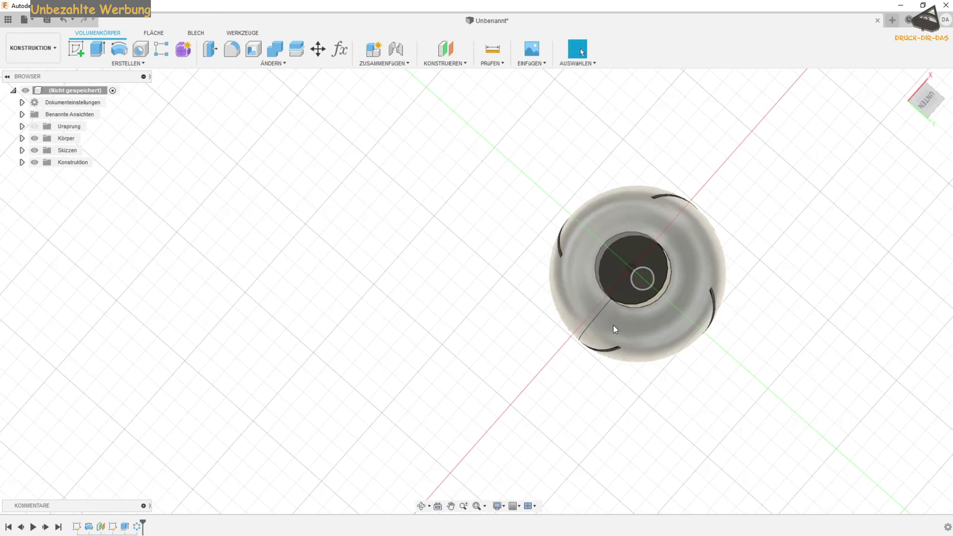
pyautogui.moveTo(540, 255)
pyautogui.keyDown('shift'); pyautogui.mouseDown(button='middle')
pyautogui.moveTo(532, 239)
pyautogui.moveTo(543, 324)
pyautogui.moveTo(553, 313)
pyautogui.mouseUp(button='middle'); pyautogui.keyUp('shift')
pyautogui.scroll(-1, 480, 343)
pyautogui.scroll(-1, 471, 347)
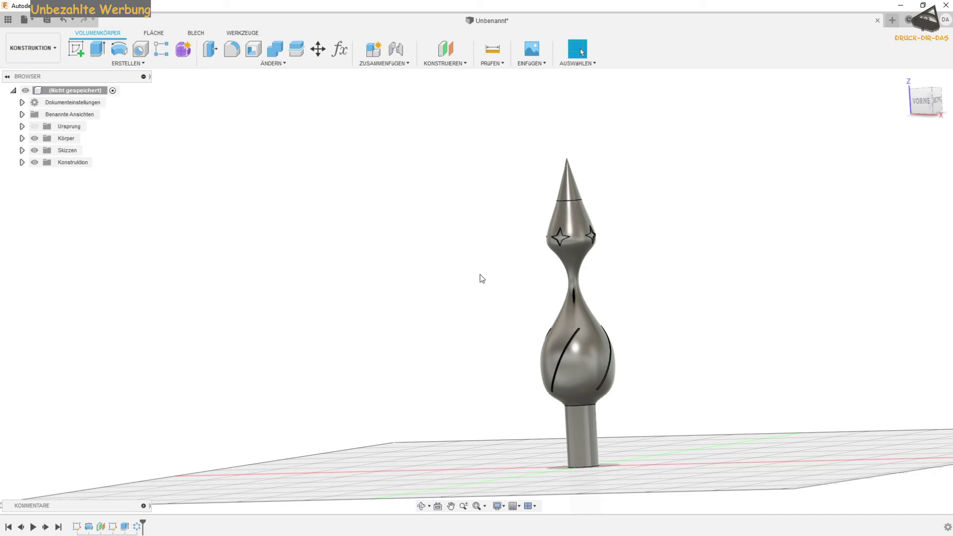
pyautogui.keyDown('shift'); pyautogui.moveTo(480, 283); pyautogui.dragTo(485, 278, button='middle'); pyautogui.keyUp('shift')
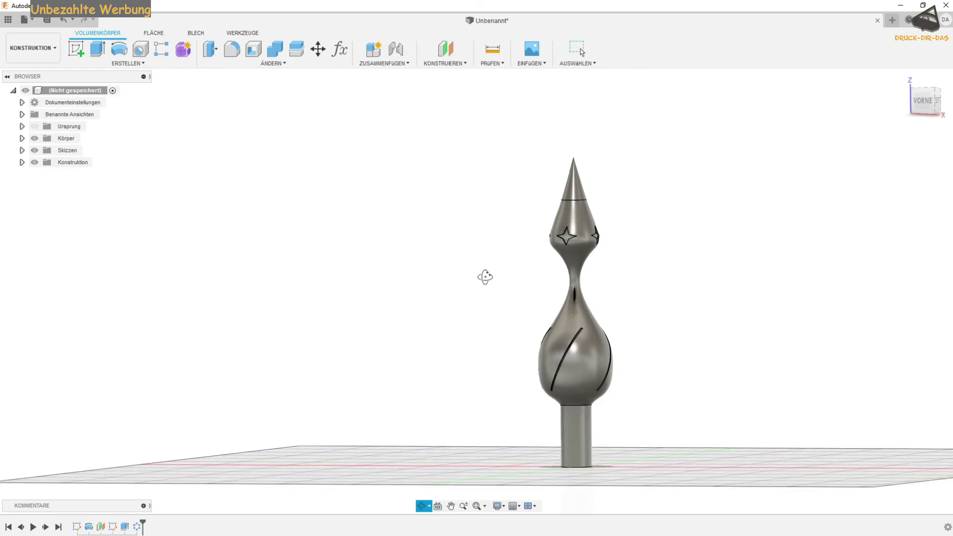
# - Start the Shell command with the finial's underside turned toward the view
pyautogui.press('Escape')
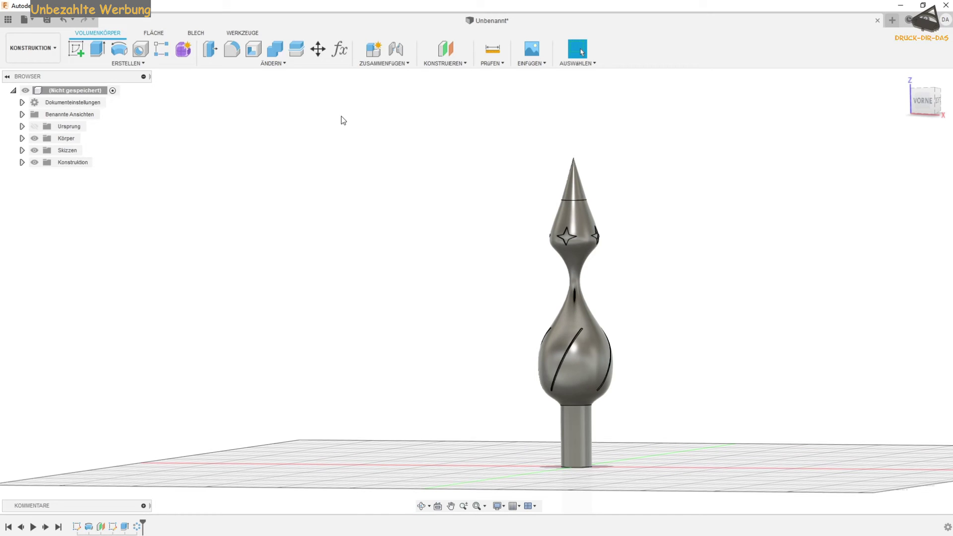
pyautogui.click(256, 58)
pyautogui.moveTo(347, 260)
pyautogui.keyDown('shift'); pyautogui.mouseDown(button='middle')
pyautogui.moveTo(383, 266)
pyautogui.moveTo(403, 256)
pyautogui.mouseUp(button='middle'); pyautogui.keyUp('shift')
# - Choose the base's bottom face as the open face and set a 1 mm inner wall thickness
pyautogui.scroll(5, 471, 272)
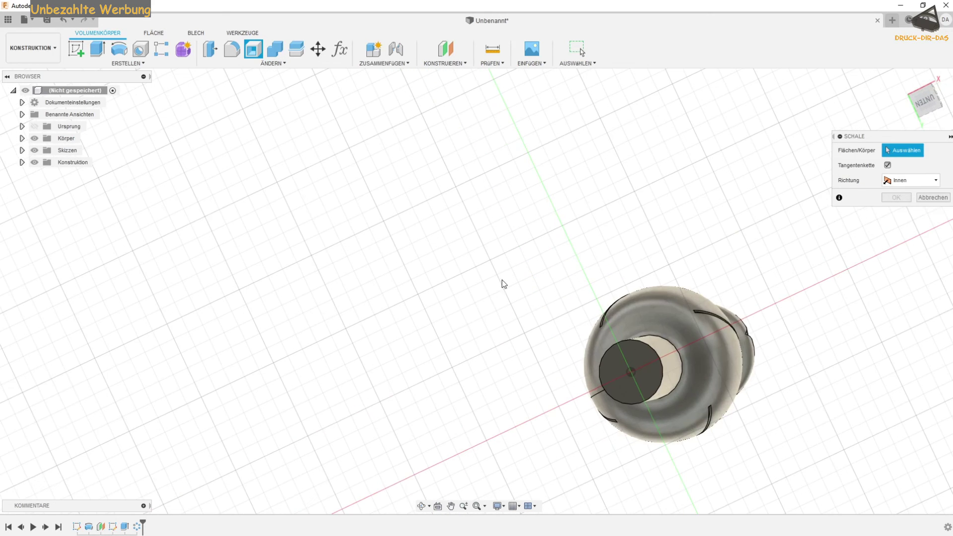
pyautogui.click(636, 361)
pyautogui.keyDown('shift'); pyautogui.moveTo(635, 292); pyautogui.dragTo(591, 279, button='middle'); pyautogui.keyUp('shift')
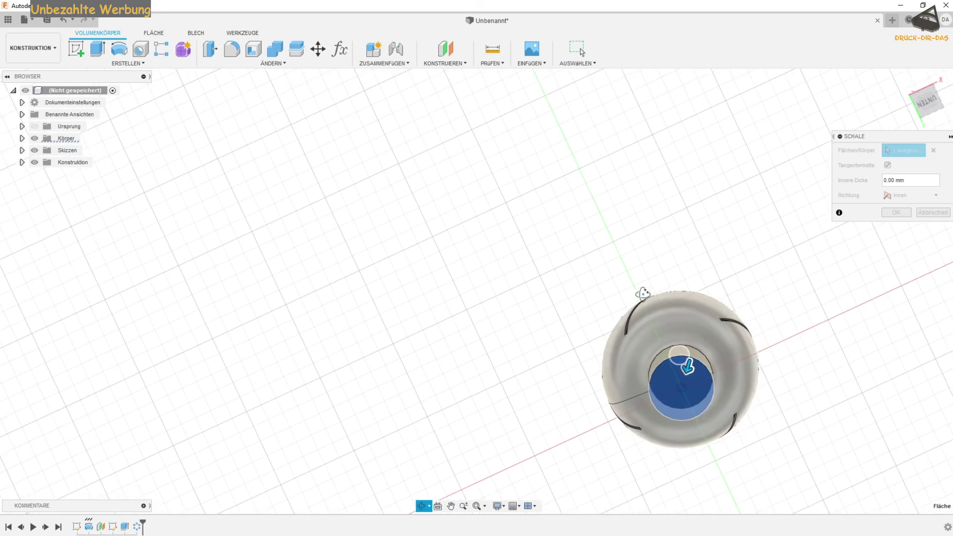
pyautogui.write('1')
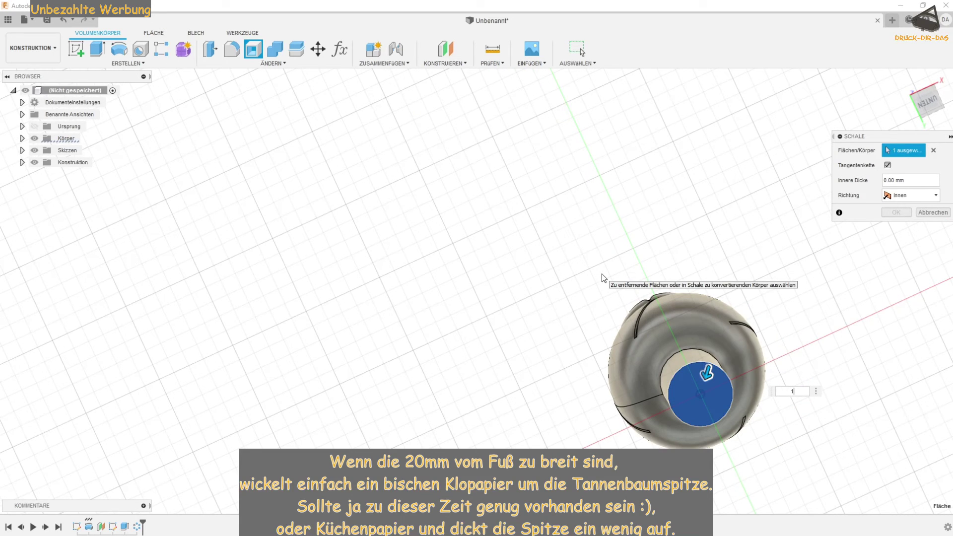
pyautogui.press('Return')
# - Apply the 1 mm Shell and look down on the hollowed finial
pyautogui.moveTo(589, 245)
pyautogui.keyDown('shift'); pyautogui.mouseDown(button='middle')
pyautogui.moveTo(544, 208)
pyautogui.moveTo(509, 217)
pyautogui.moveTo(526, 268)
pyautogui.moveTo(520, 320)
pyautogui.moveTo(451, 213)
pyautogui.moveTo(464, 261)
pyautogui.moveTo(465, 242)
pyautogui.moveTo(473, 324)
pyautogui.mouseUp(button='middle'); pyautogui.keyUp('shift')
pyautogui.scroll(-3, 525, 315)
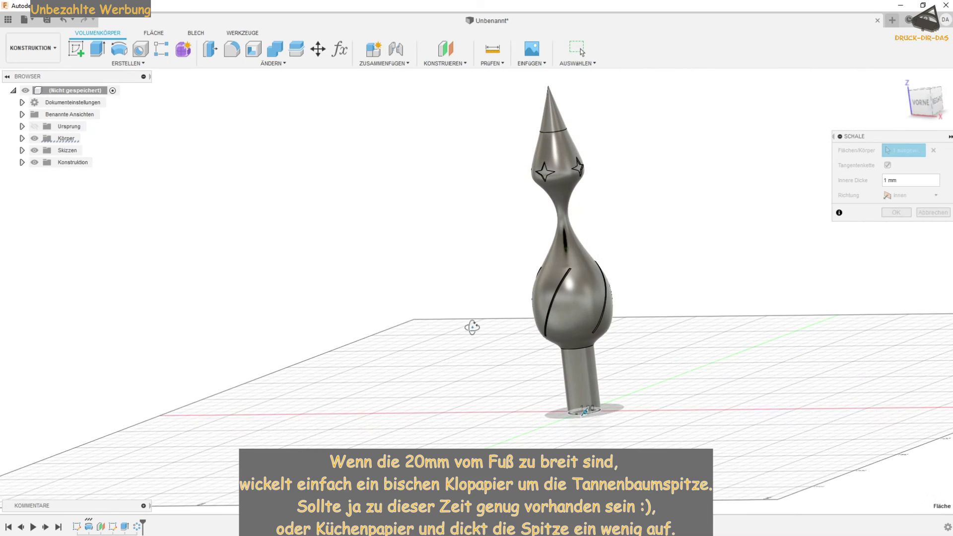
pyautogui.click(896, 213)
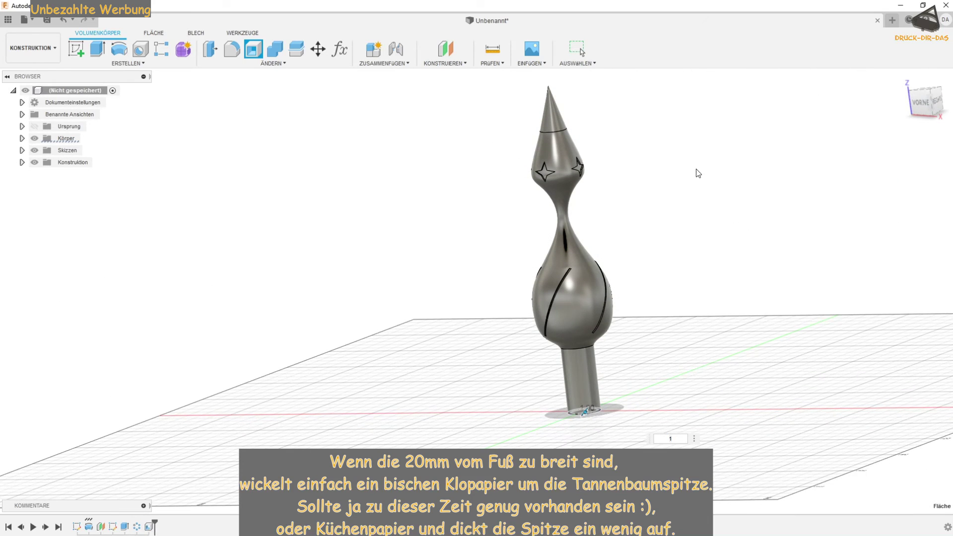
pyautogui.moveTo(738, 211)
pyautogui.keyDown('shift'); pyautogui.mouseDown(button='middle')
pyautogui.moveTo(725, 257)
pyautogui.moveTo(737, 195)
pyautogui.moveTo(729, 134)
pyautogui.moveTo(738, 227)
pyautogui.mouseUp(button='middle'); pyautogui.keyUp('shift')
pyautogui.scroll(2, 737, 239)
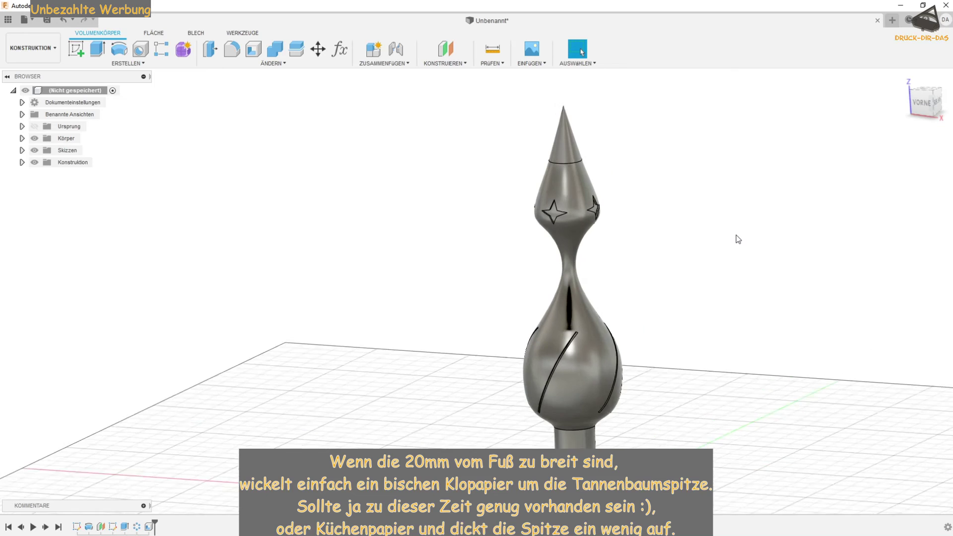
pyautogui.scroll(2, 730, 248)
pyautogui.scroll(-1, 740, 255)
pyautogui.scroll(-2, 740, 254)
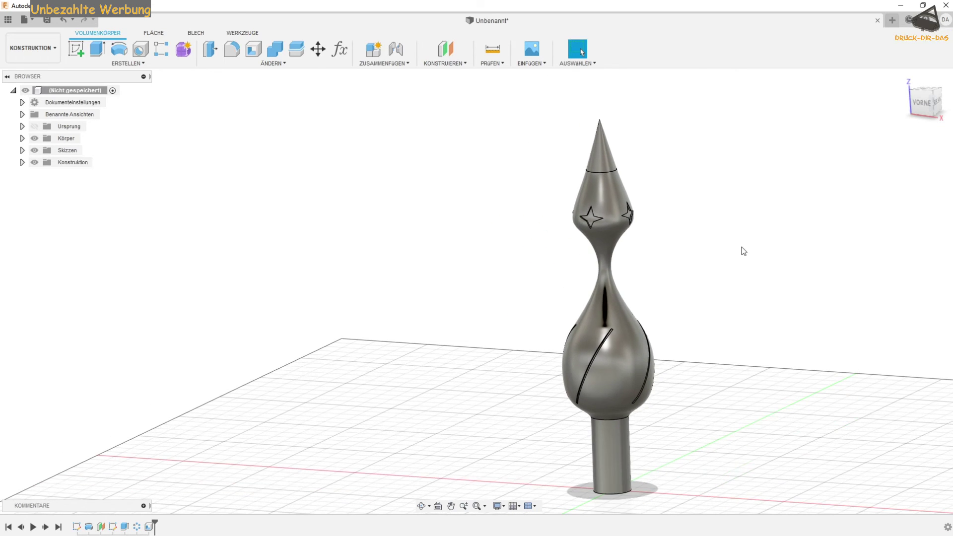
# - Orbit to a front-right view and start Schnittanalyse from the PRÜFEN menu
pyautogui.moveTo(496, 308)
pyautogui.keyDown('shift'); pyautogui.mouseDown(button='middle')
pyautogui.moveTo(531, 287)
pyautogui.moveTo(558, 292)
pyautogui.moveTo(412, 296)
pyautogui.moveTo(480, 303)
pyautogui.mouseUp(button='middle'); pyautogui.keyUp('shift')
pyautogui.moveTo(480, 303); pyautogui.dragTo(511, 300)
pyautogui.press('Escape')
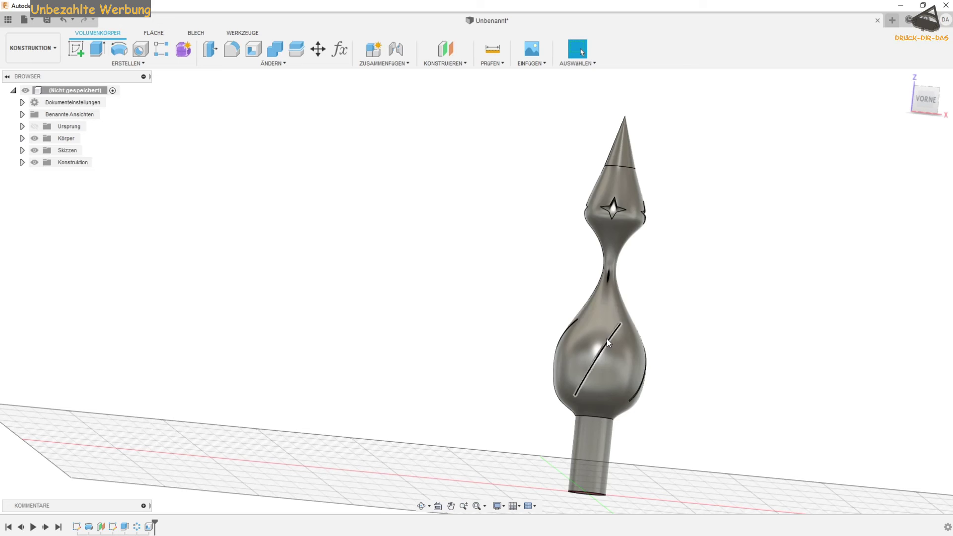
pyautogui.moveTo(580, 345)
pyautogui.keyDown('shift'); pyautogui.mouseDown(button='middle')
pyautogui.moveTo(472, 323)
pyautogui.moveTo(482, 306)
pyautogui.mouseUp(button='middle'); pyautogui.keyUp('shift')
pyautogui.click(496, 62)
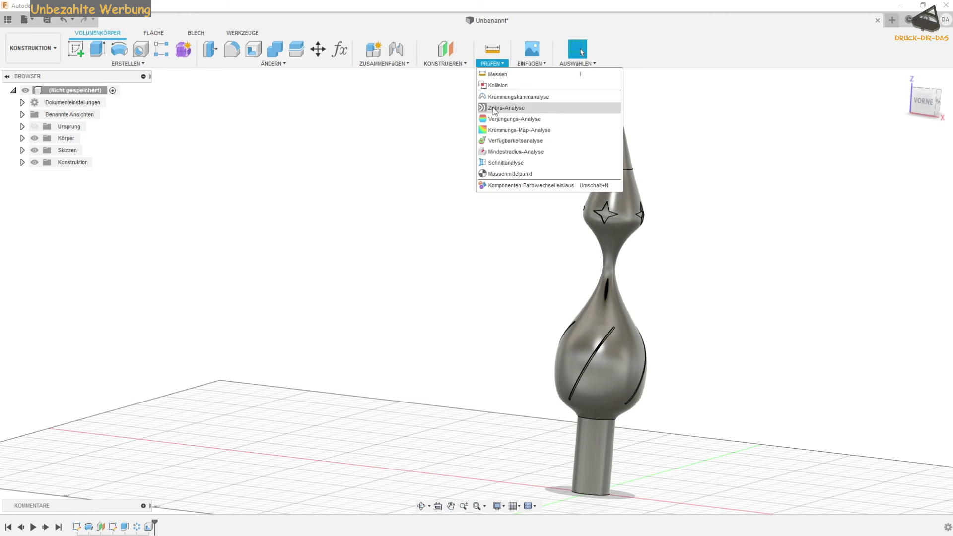
pyautogui.click(505, 161)
pyautogui.moveTo(490, 222)
pyautogui.keyDown('shift'); pyautogui.mouseDown(button='middle')
pyautogui.moveTo(443, 155)
pyautogui.moveTo(464, 198)
pyautogui.moveTo(443, 202)
pyautogui.moveTo(447, 166)
pyautogui.mouseUp(button='middle'); pyautogui.keyUp('shift')
# - Slice the finial along the XZ plane and zoom in to inspect the cut
pyautogui.click(492, 62)
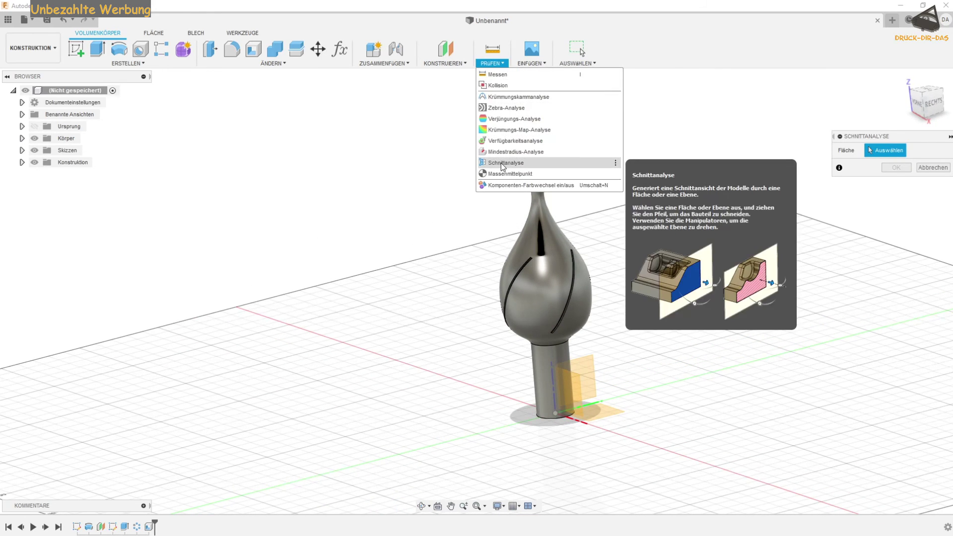
pyautogui.rightClick(443, 231)
pyautogui.press('Escape')
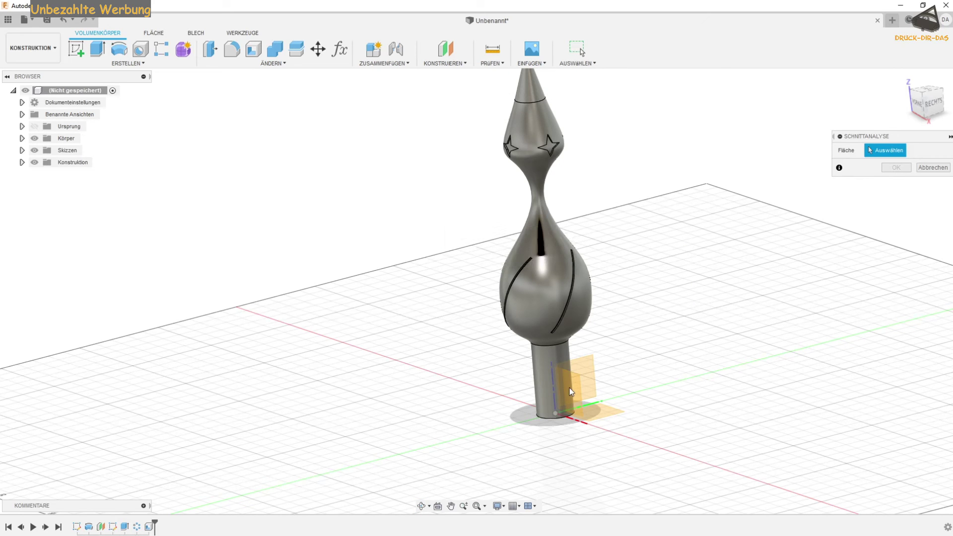
pyautogui.click(573, 388)
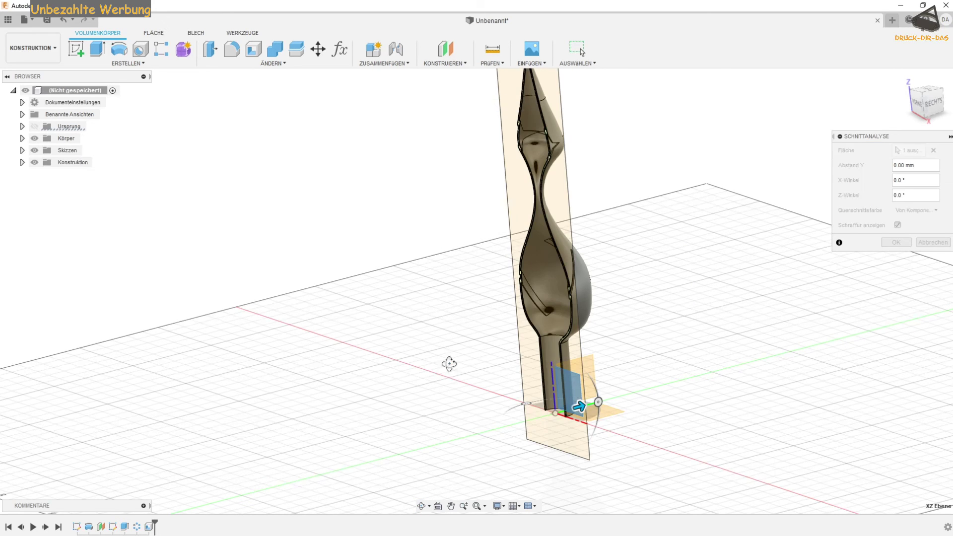
pyautogui.keyDown('shift'); pyautogui.moveTo(448, 364); pyautogui.dragTo(490, 358, button='middle'); pyautogui.keyUp('shift')
pyautogui.scroll(3, 493, 363)
pyautogui.scroll(2, 608, 230)
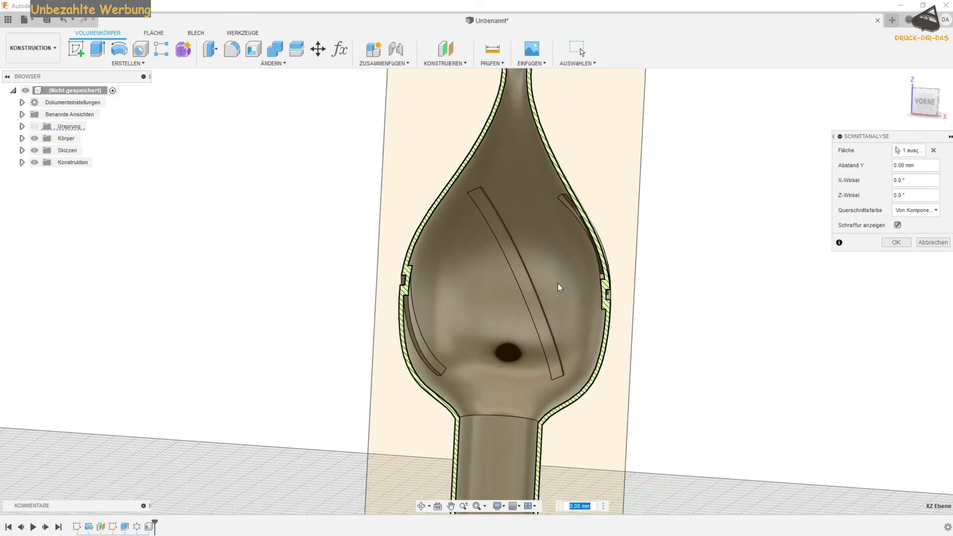
pyautogui.scroll(2, 558, 284)
pyautogui.scroll(-2, 446, 323)
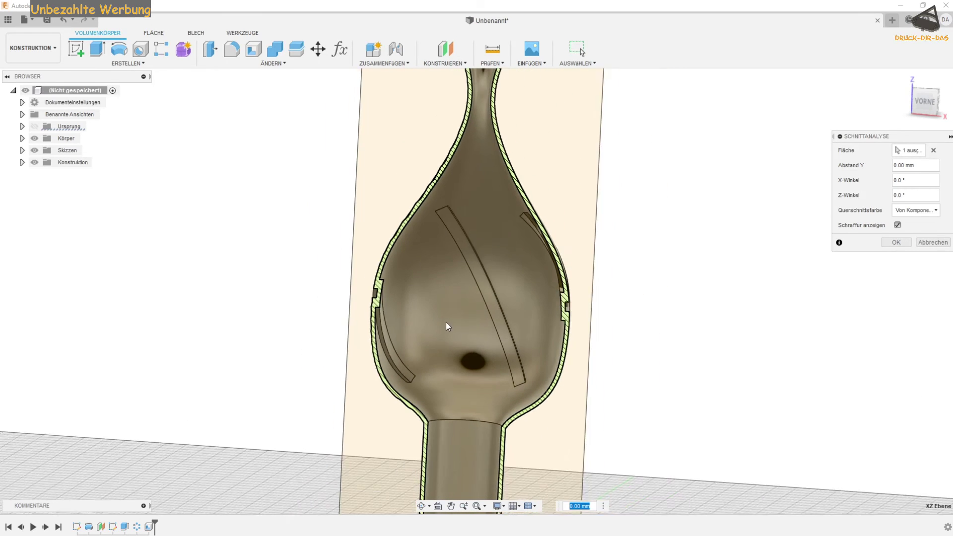
pyautogui.scroll(-1, 446, 323)
pyautogui.scroll(-1, 433, 343)
# - Confirm the XZ section analysis, then briefly select the Shell step in the timeline
pyautogui.moveTo(279, 234)
pyautogui.keyDown('shift'); pyautogui.mouseDown(button='middle')
pyautogui.moveTo(300, 296)
pyautogui.moveTo(278, 311)
pyautogui.moveTo(290, 294)
pyautogui.moveTo(321, 288)
pyautogui.moveTo(341, 246)
pyautogui.mouseUp(button='middle'); pyautogui.keyUp('shift')
pyautogui.scroll(2, 344, 244)
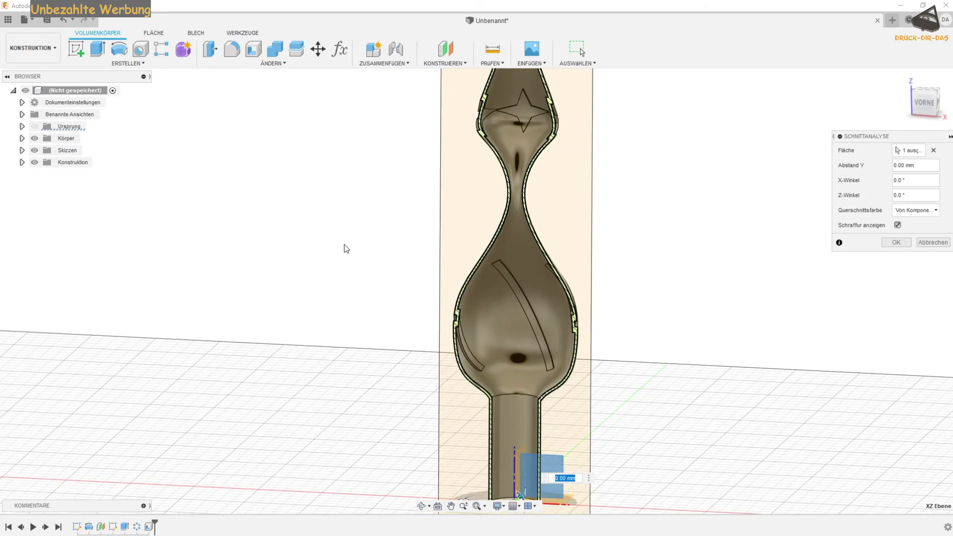
pyautogui.scroll(-2, 343, 245)
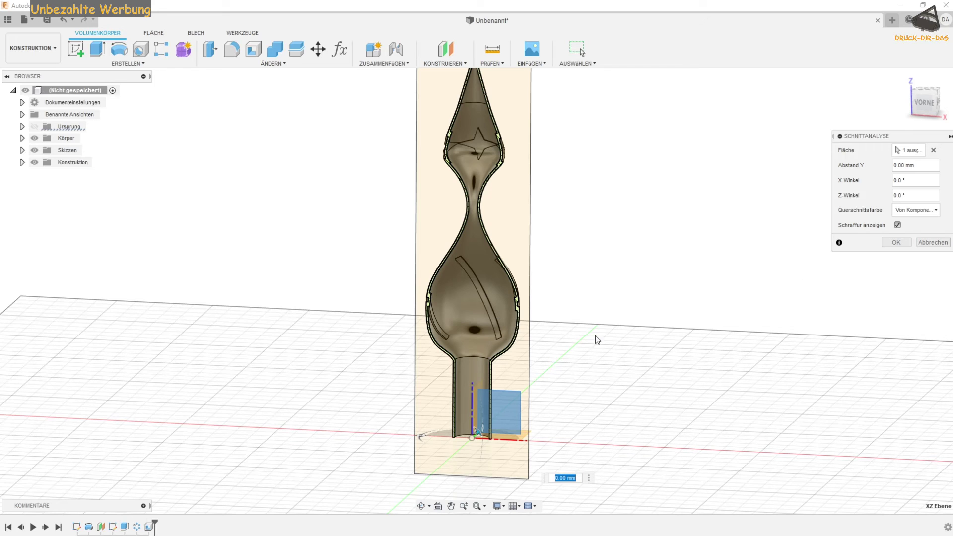
pyautogui.click(895, 242)
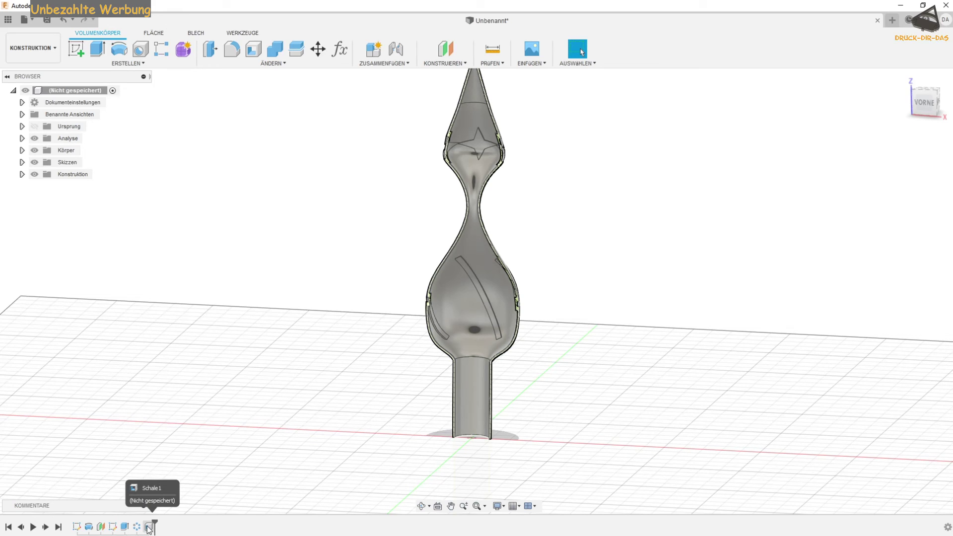
pyautogui.click(148, 527)
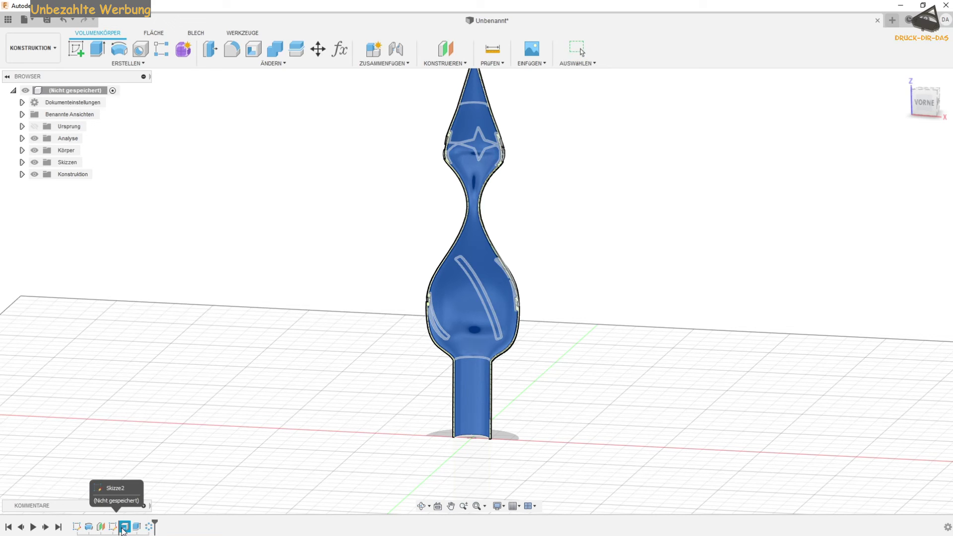
pyautogui.press('Escape')
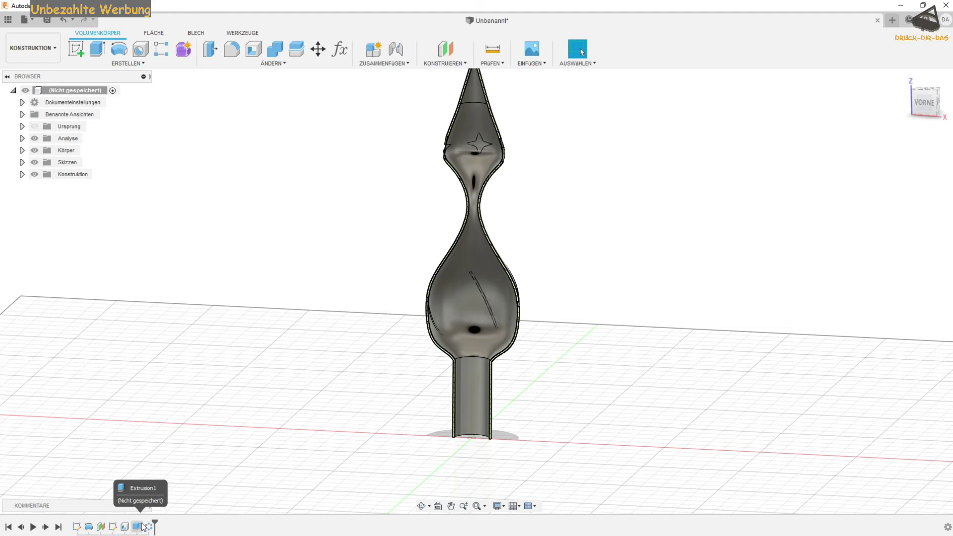
# - Zoom and pan around the hatched thin wall of the finial's upper half
pyautogui.scroll(3, 437, 319)
pyautogui.scroll(2, 435, 305)
pyautogui.scroll(2, 435, 304)
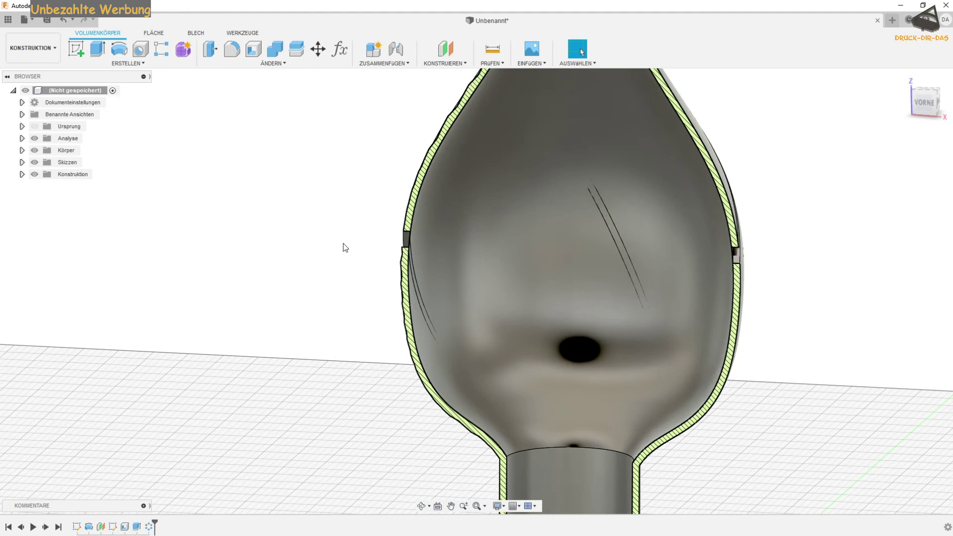
pyautogui.moveTo(346, 319)
pyautogui.keyDown('shift'); pyautogui.mouseDown(button='middle')
pyautogui.moveTo(392, 312)
pyautogui.moveTo(415, 255)
pyautogui.moveTo(362, 362)
pyautogui.moveTo(336, 374)
pyautogui.mouseUp(button='middle'); pyautogui.keyUp('shift')
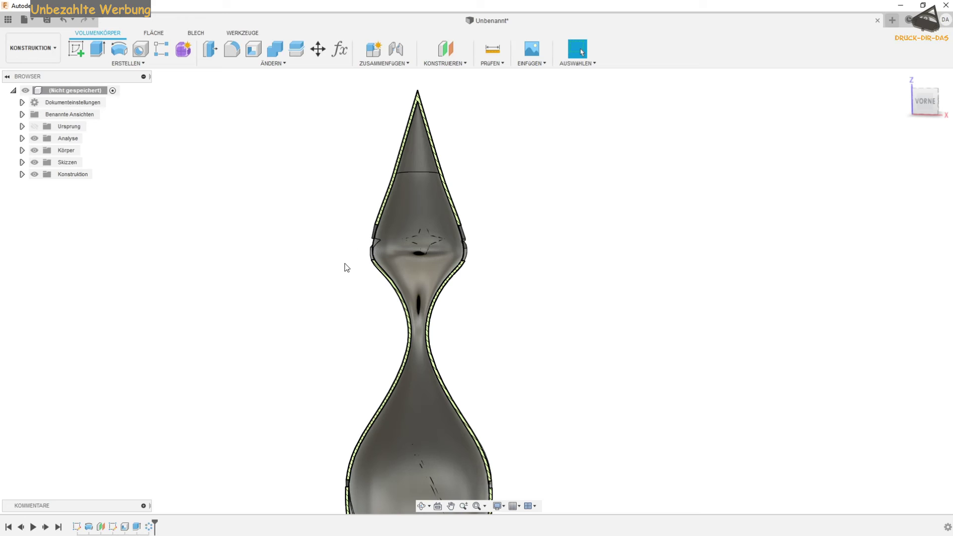
pyautogui.moveTo(341, 361); pyautogui.dragTo(356, 240, button='middle')
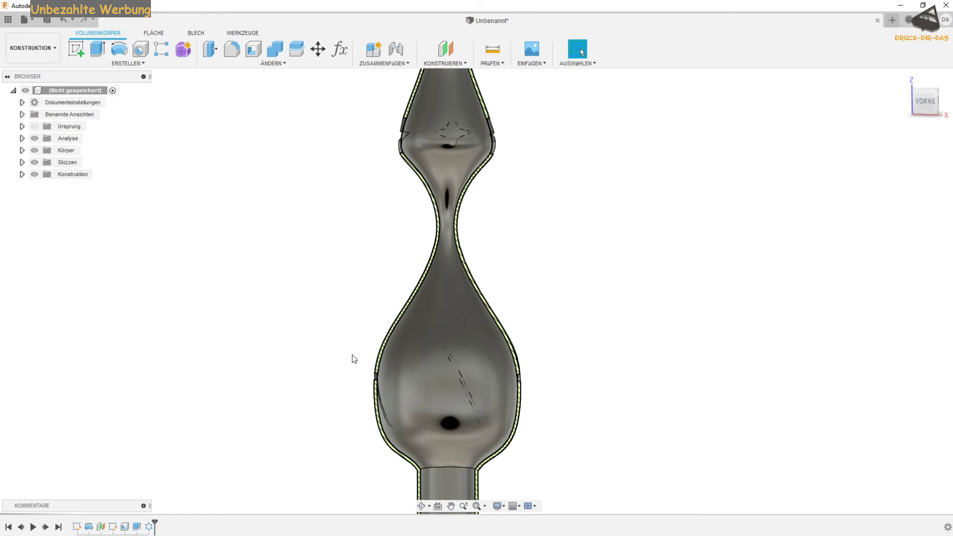
pyautogui.keyDown('shift'); pyautogui.moveTo(327, 357); pyautogui.dragTo(232, 395, button='middle'); pyautogui.keyUp('shift')
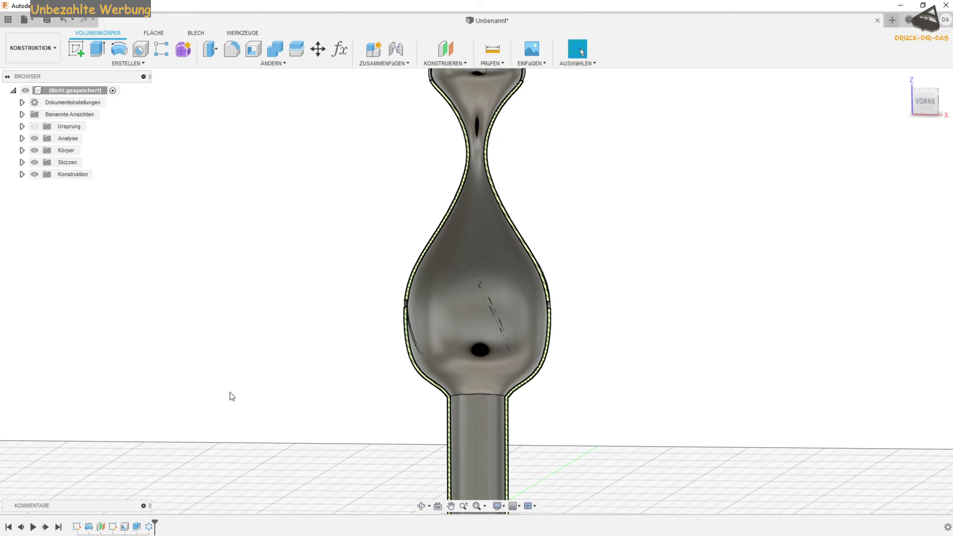
# - Change the first extrude cut's depth to 1.5 mm so it pierces the hollow wall
pyautogui.doubleClick(137, 527)
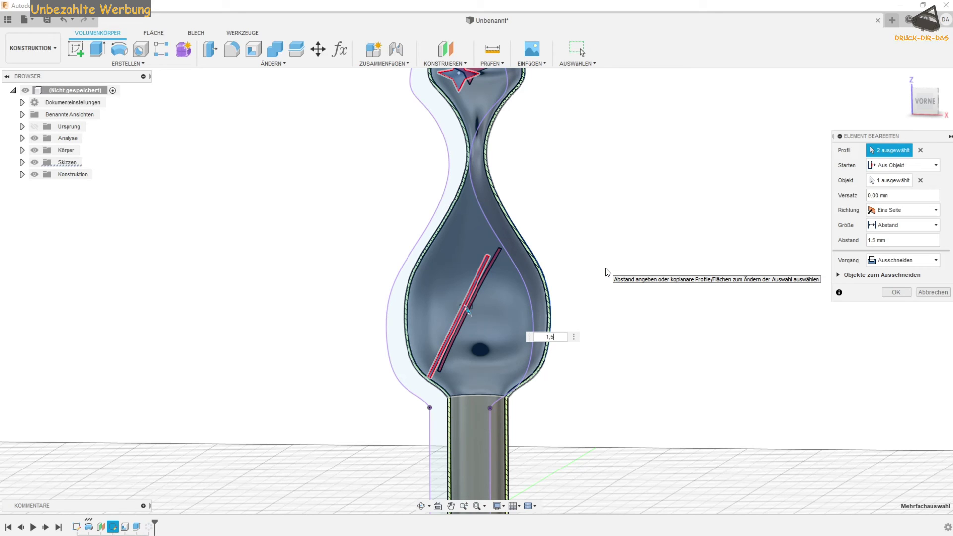
pyautogui.press('Return')
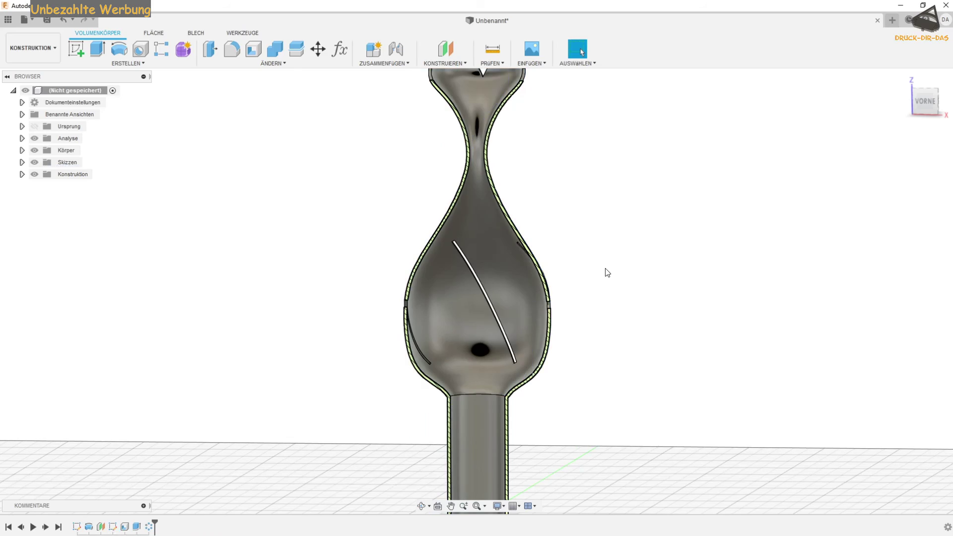
pyautogui.scroll(3, 605, 230)
pyautogui.scroll(3, 542, 256)
pyautogui.moveTo(542, 255)
pyautogui.keyDown('shift'); pyautogui.mouseDown(button='middle')
pyautogui.moveTo(537, 202)
pyautogui.moveTo(523, 208)
pyautogui.moveTo(589, 183)
pyautogui.moveTo(496, 185)
pyautogui.mouseUp(button='middle'); pyautogui.keyUp('shift')
pyautogui.scroll(-3, 496, 185)
pyautogui.scroll(-3, 487, 187)
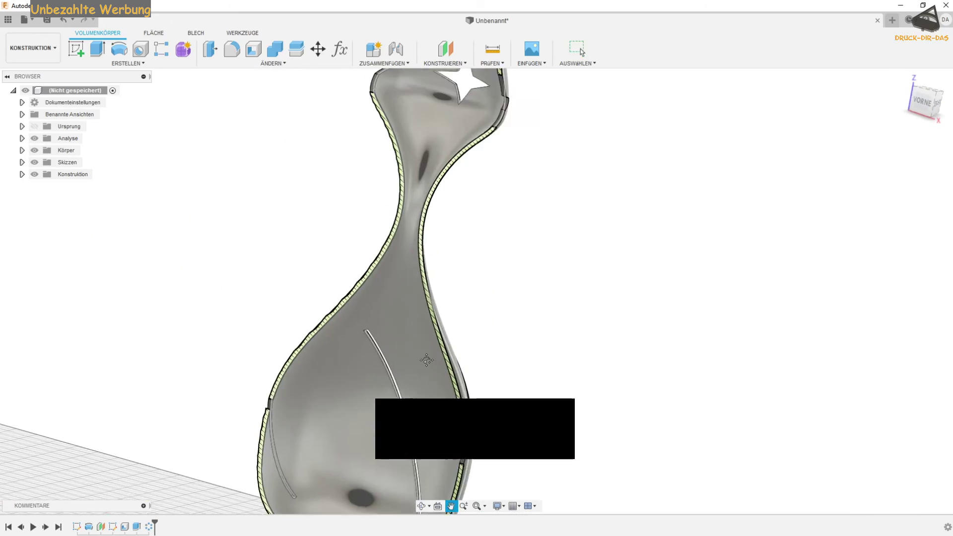
pyautogui.scroll(-3, 380, 237)
pyautogui.scroll(-2, 371, 238)
pyautogui.scroll(-2, 370, 237)
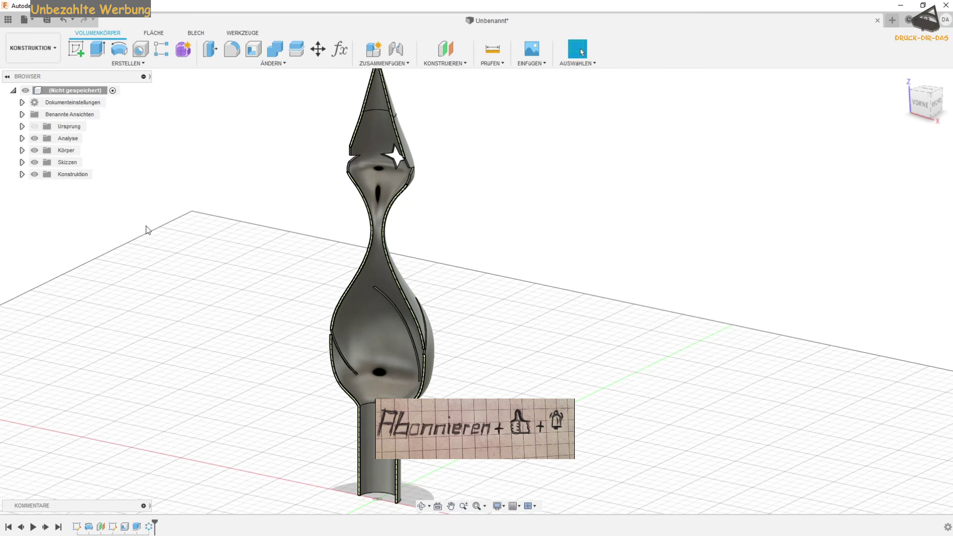
# - Hide the section analysis and inspect the star and slot openings, ending on a front view
pyautogui.click(35, 138)
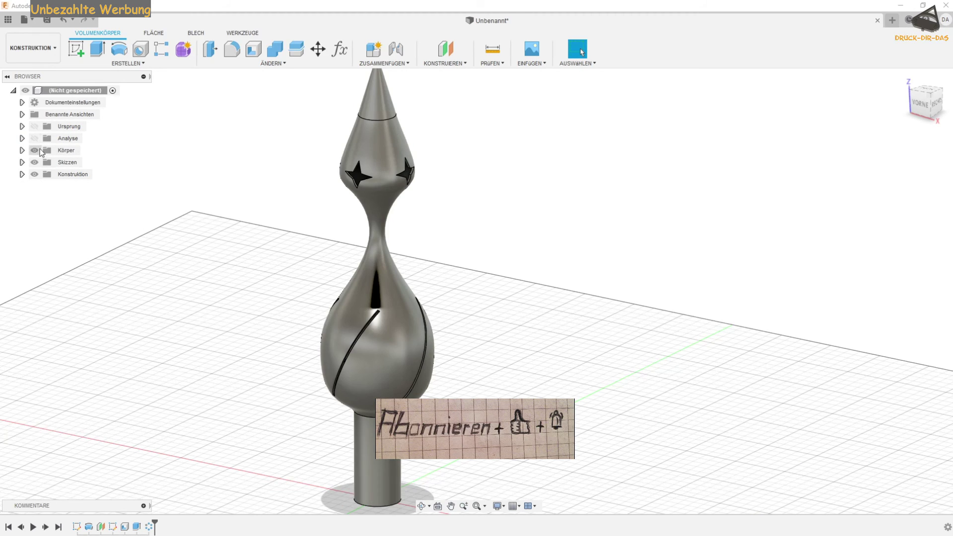
pyautogui.moveTo(258, 351)
pyautogui.keyDown('shift'); pyautogui.mouseDown(button='middle')
pyautogui.moveTo(247, 334)
pyautogui.moveTo(209, 323)
pyautogui.moveTo(300, 321)
pyautogui.moveTo(288, 312)
pyautogui.moveTo(311, 325)
pyautogui.mouseUp(button='middle'); pyautogui.keyUp('shift')
pyautogui.scroll(3, 324, 317)
pyautogui.scroll(3, 324, 321)
pyautogui.press('Escape')
pyautogui.scroll(-3, 329, 320)
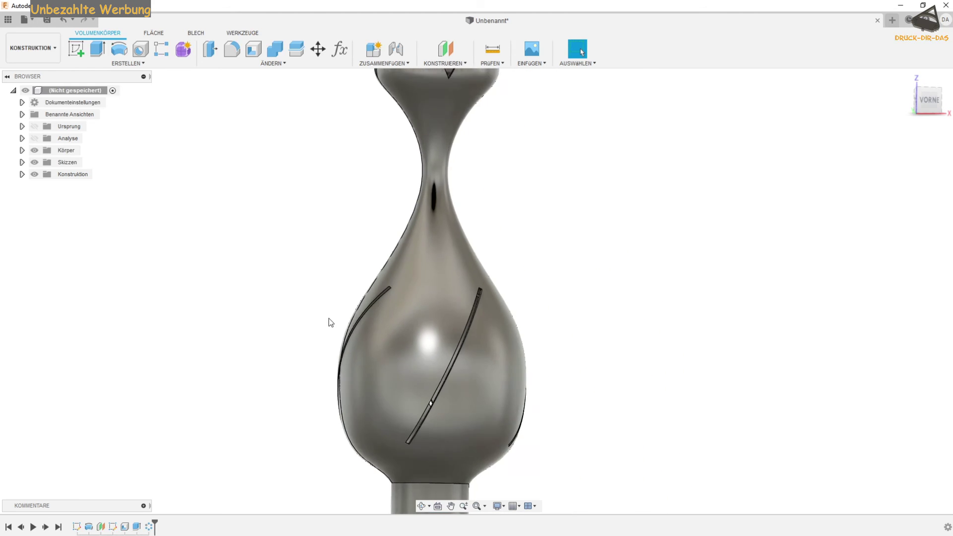
pyautogui.scroll(-2, 323, 320)
pyautogui.scroll(-2, 362, 328)
pyautogui.scroll(-1, 311, 311)
pyautogui.scroll(2, 309, 307)
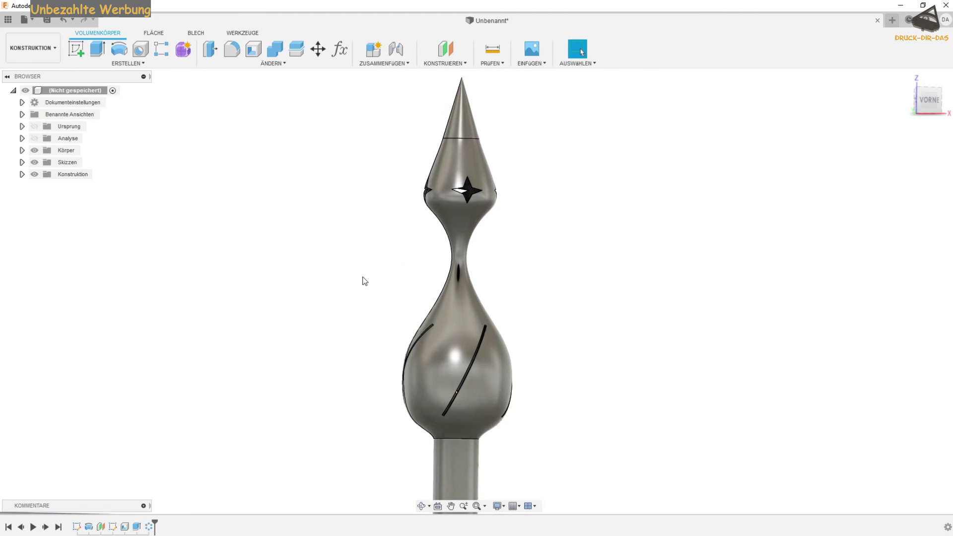
pyautogui.scroll(-2, 347, 291)
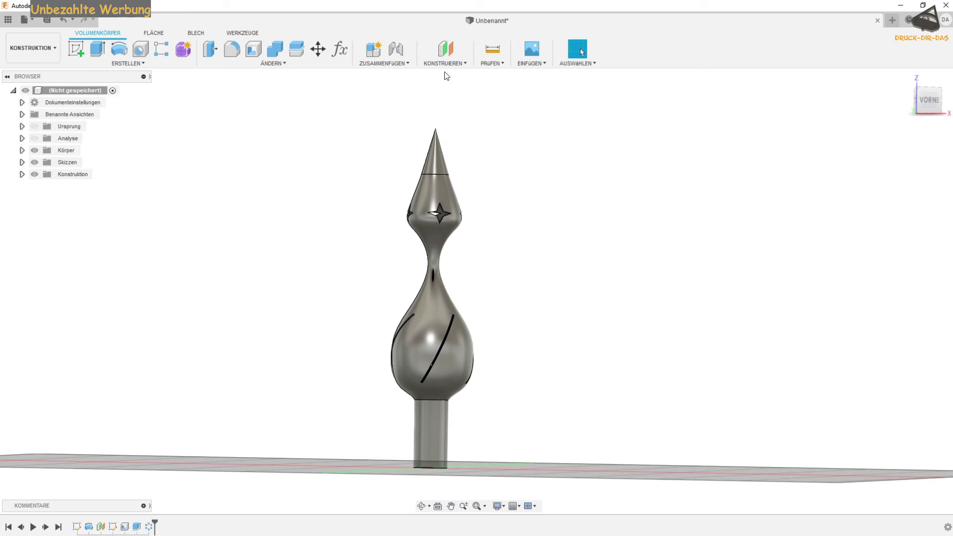
# - Apply Kunststoff - glänzend (Rot) from Kunststoff > undurchsichtig to the finial body via Darstellung
pyautogui.click(286, 63)
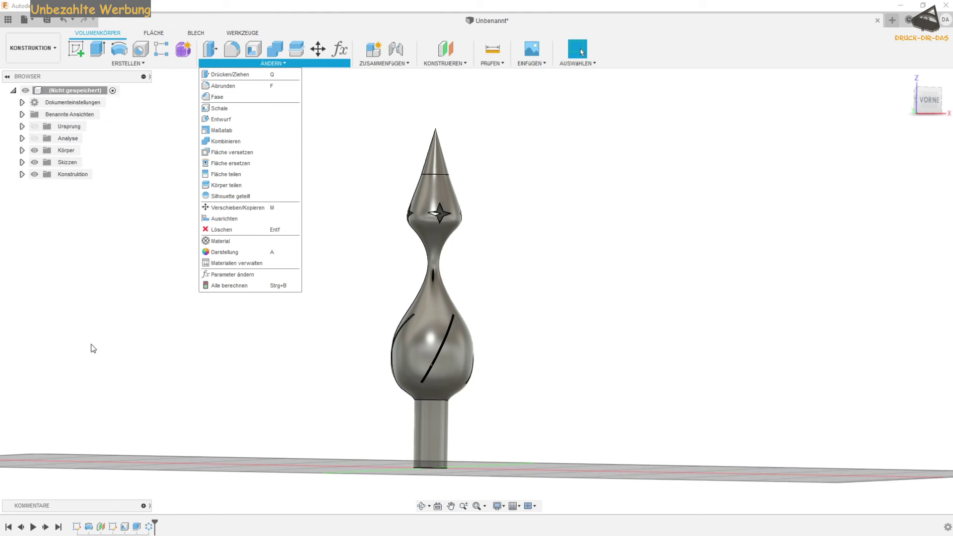
pyautogui.click(224, 252)
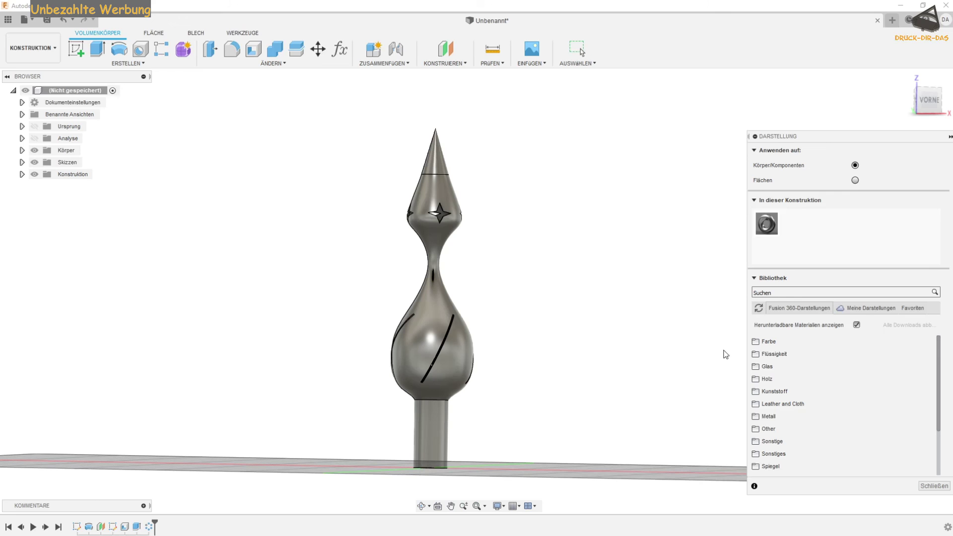
pyautogui.scroll(-2, 800, 437)
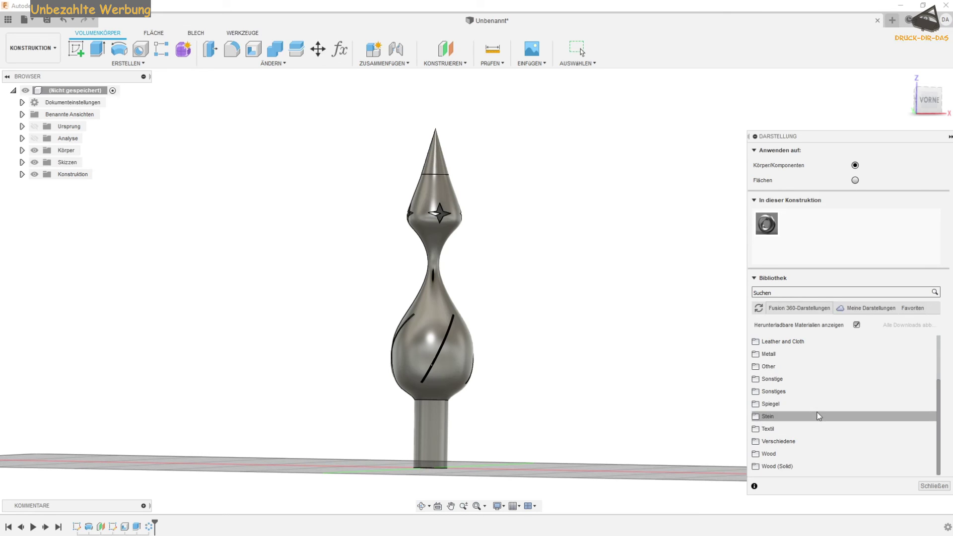
pyautogui.scroll(2, 809, 374)
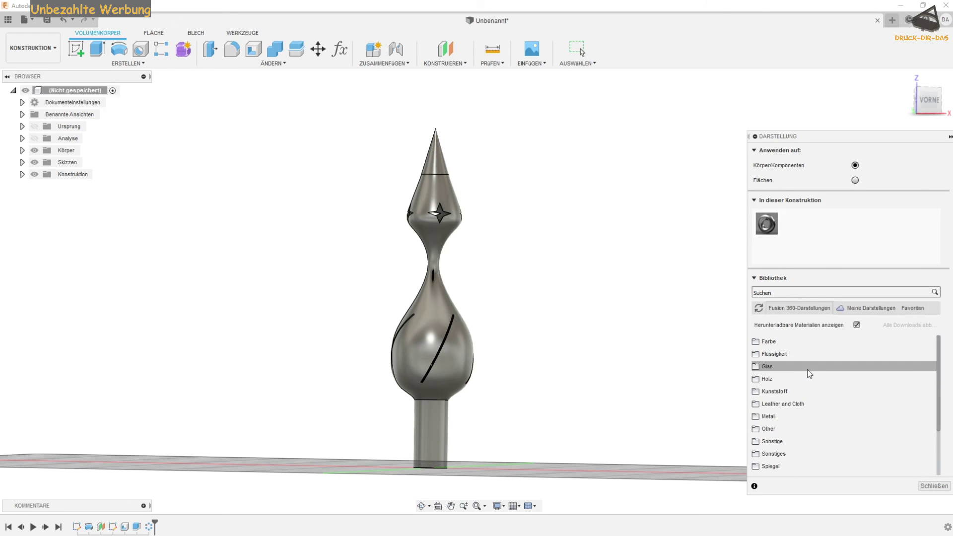
pyautogui.click(761, 391)
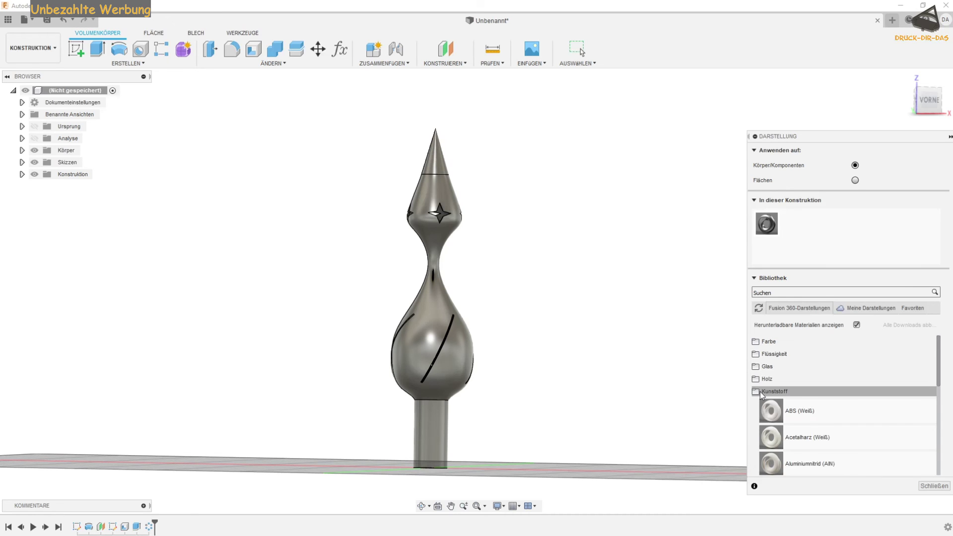
pyautogui.scroll(-5, 776, 394)
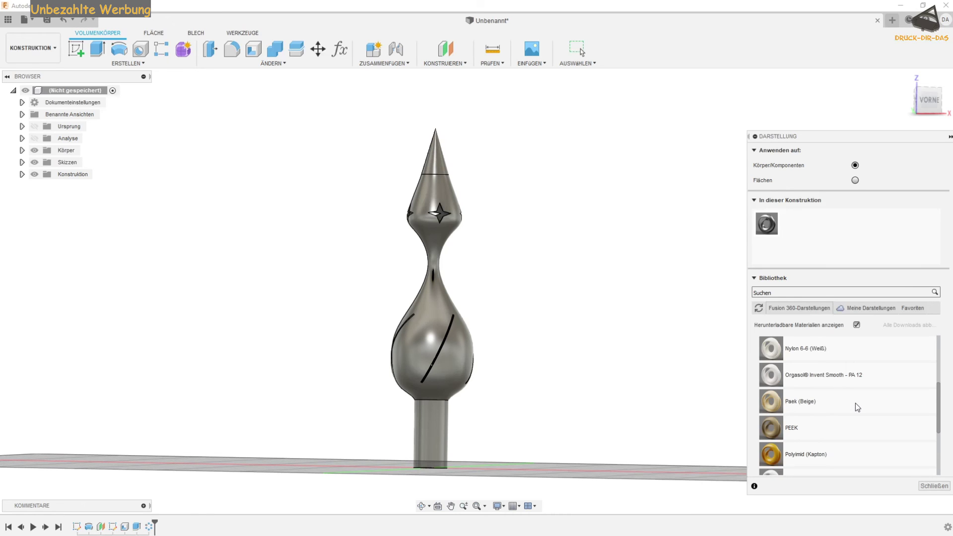
pyautogui.scroll(-3, 856, 403)
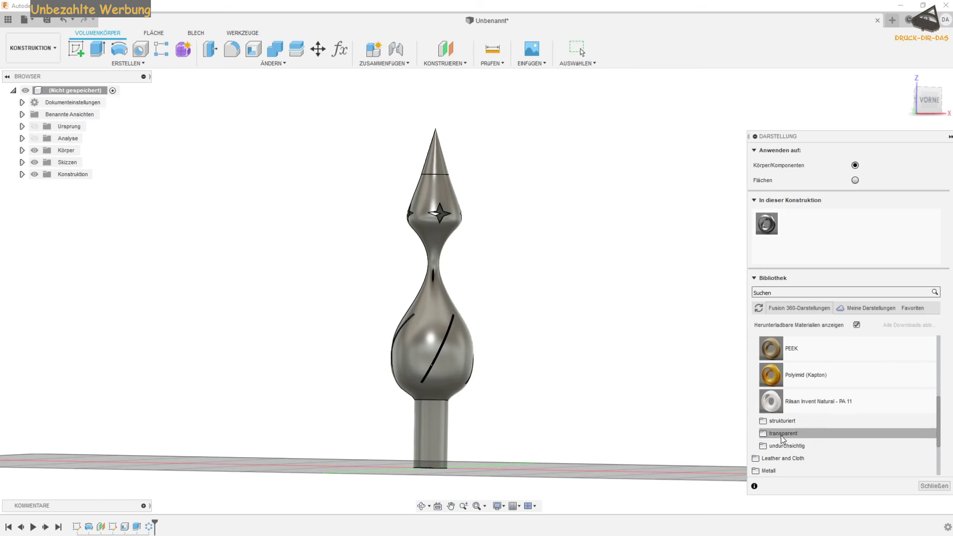
pyautogui.click(777, 447)
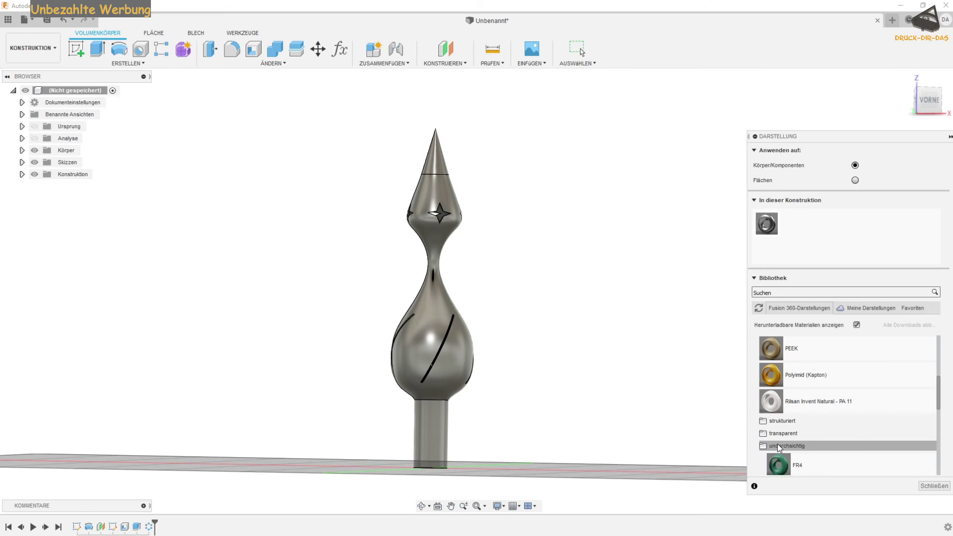
pyautogui.scroll(-3, 843, 427)
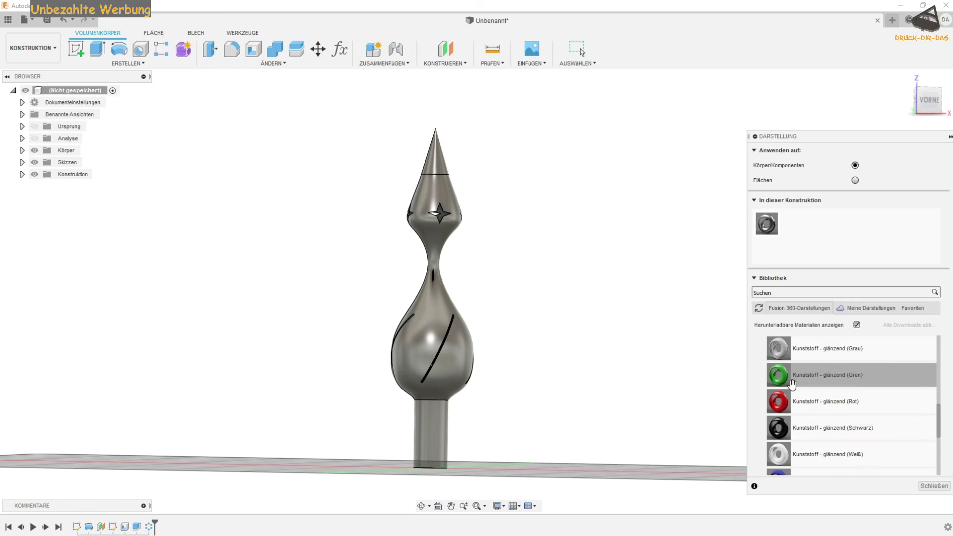
pyautogui.scroll(-3, 799, 399)
pyautogui.scroll(3, 802, 399)
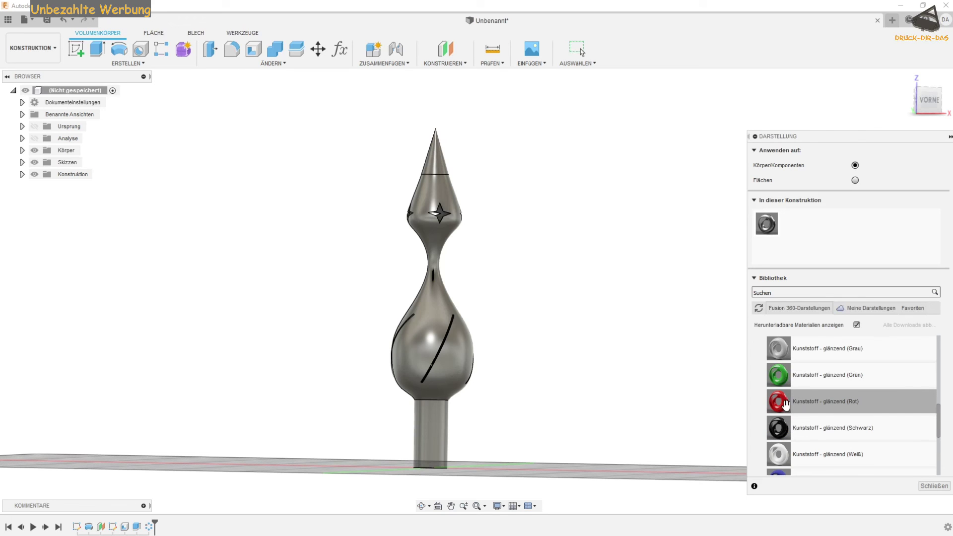
pyautogui.moveTo(802, 399)
pyautogui.mouseDown()
pyautogui.moveTo(796, 345)
pyautogui.moveTo(431, 308)
pyautogui.mouseUp()
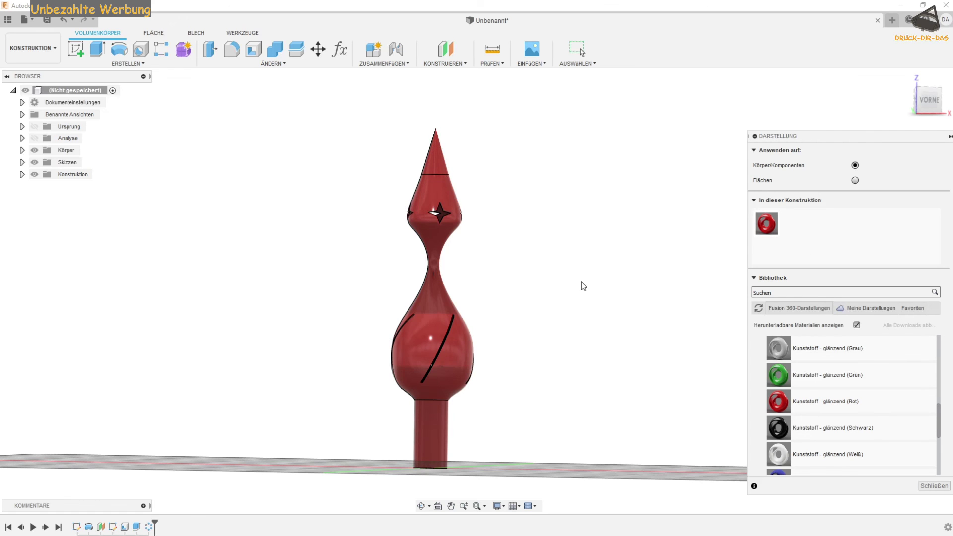
pyautogui.click(934, 486)
# - Orbit and pan to view the whole red finial from below and the left
pyautogui.scroll(3, 591, 325)
pyautogui.moveTo(582, 357)
pyautogui.mouseDown()
pyautogui.moveTo(558, 362)
pyautogui.moveTo(566, 368)
pyautogui.mouseUp()
pyautogui.press('Escape')
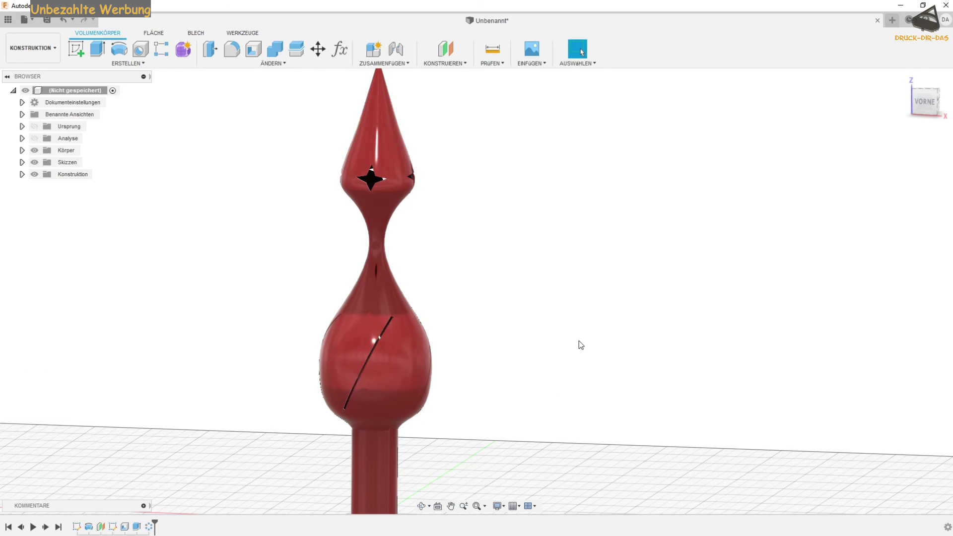
pyautogui.moveTo(491, 351)
pyautogui.keyDown('shift'); pyautogui.mouseDown(button='middle')
pyautogui.moveTo(592, 323)
pyautogui.moveTo(582, 340)
pyautogui.moveTo(479, 340)
pyautogui.moveTo(496, 349)
pyautogui.moveTo(466, 349)
pyautogui.moveTo(450, 382)
pyautogui.moveTo(464, 355)
pyautogui.moveTo(515, 342)
pyautogui.moveTo(487, 355)
pyautogui.mouseUp(button='middle'); pyautogui.keyUp('shift')
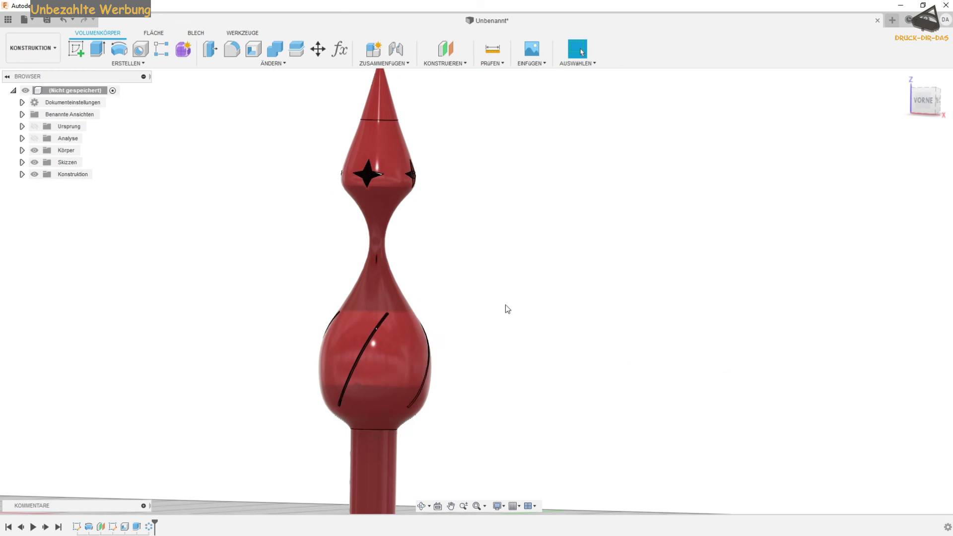
pyautogui.scroll(-2, 511, 306)
pyautogui.scroll(-1, 525, 319)
pyautogui.moveTo(544, 306)
pyautogui.mouseDown(button='middle')
pyautogui.moveTo(549, 293)
pyautogui.moveTo(527, 270)
pyautogui.moveTo(545, 224)
pyautogui.moveTo(535, 292)
pyautogui.moveTo(538, 285)
pyautogui.mouseUp(button='middle')
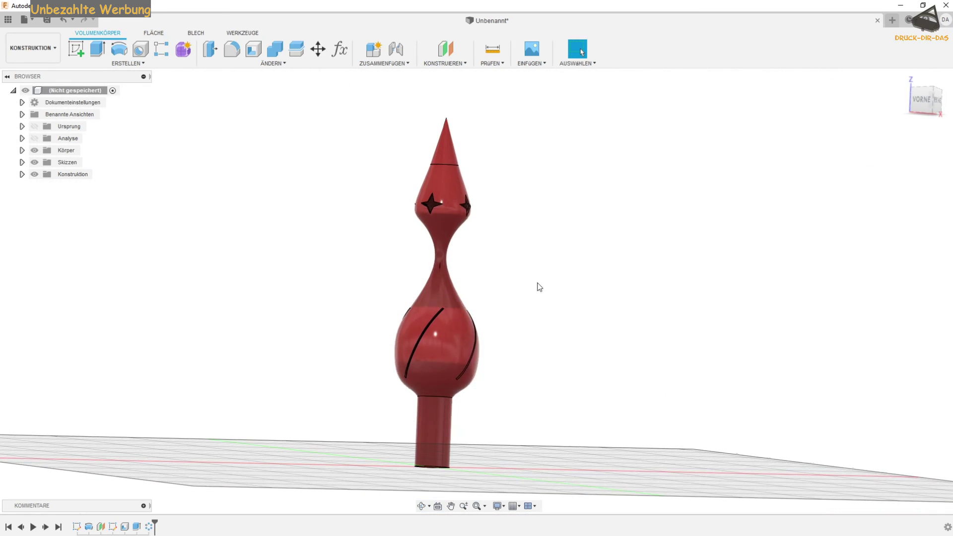
# - Run 3D-Drucken on the finial body without a print utility, bringing up the STL save
pyautogui.click(237, 34)
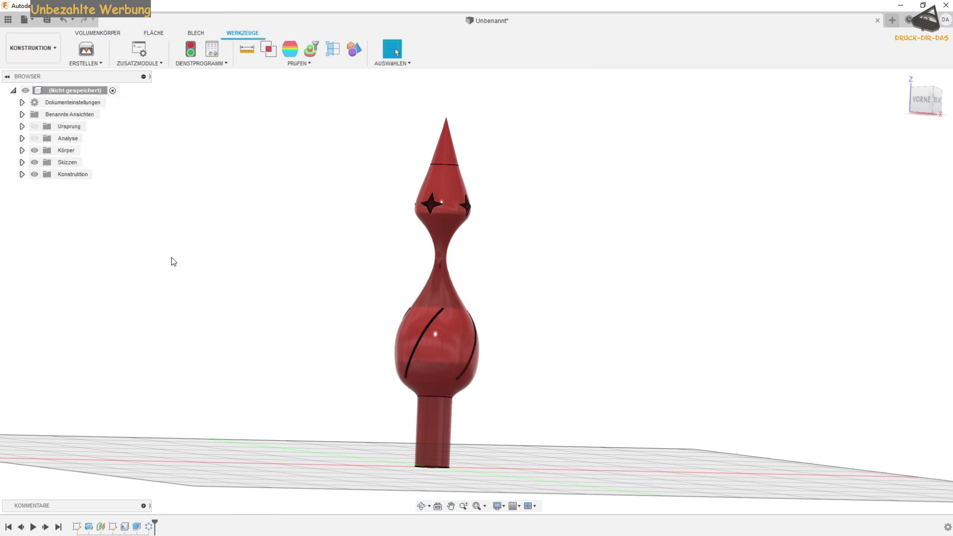
pyautogui.click(107, 65)
pyautogui.click(94, 76)
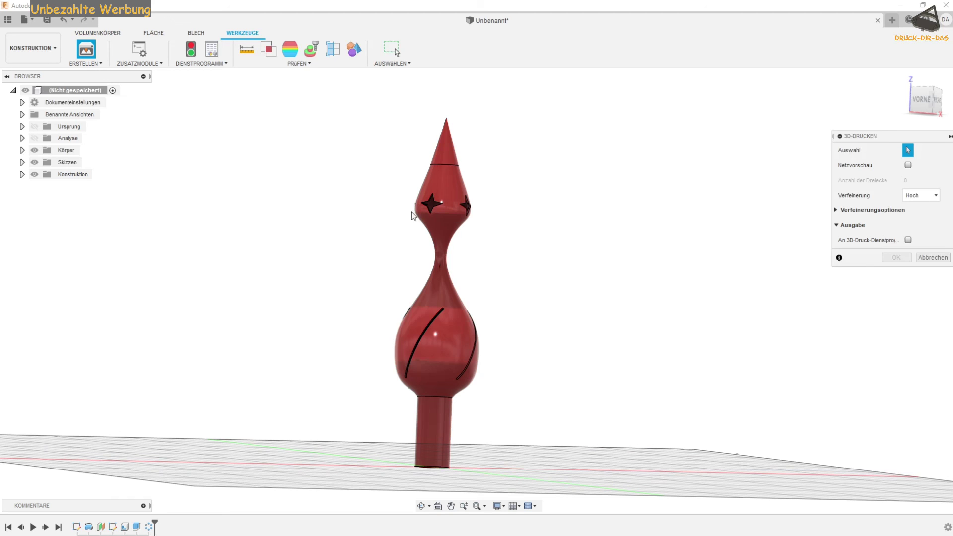
pyautogui.click(448, 180)
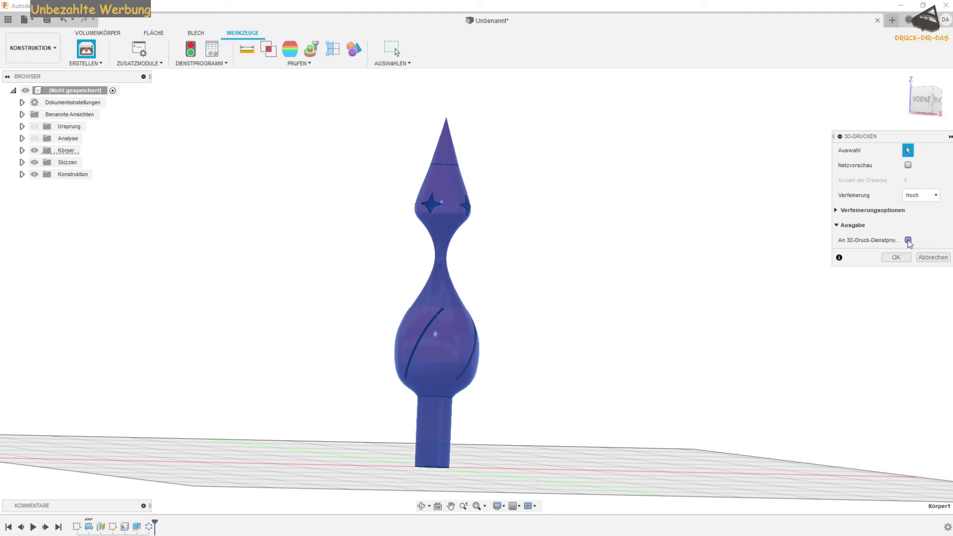
pyautogui.click(908, 240)
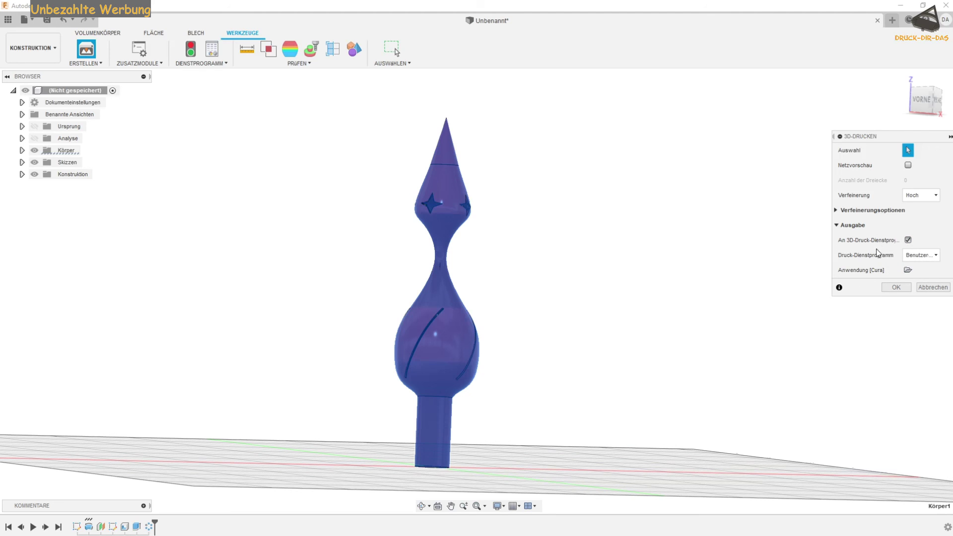
pyautogui.click(930, 259)
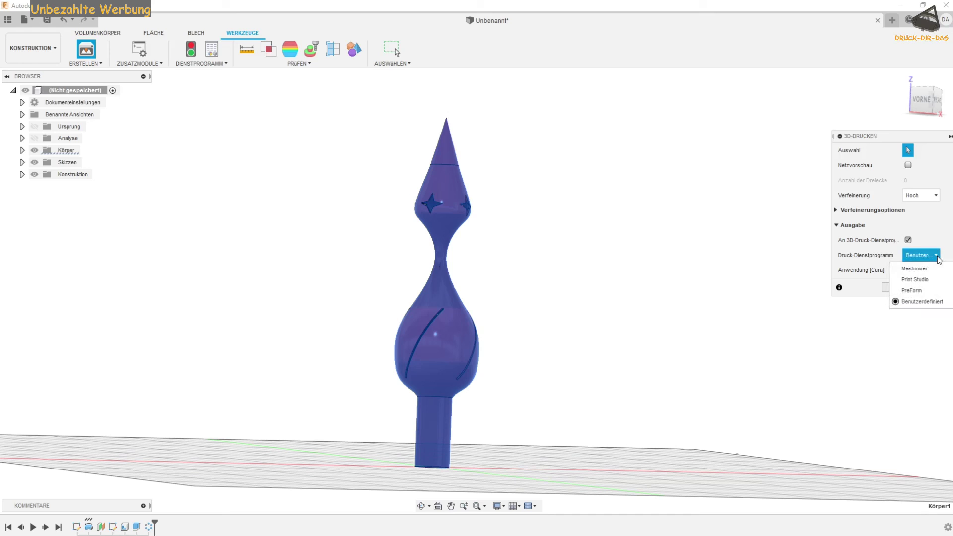
pyautogui.click(927, 302)
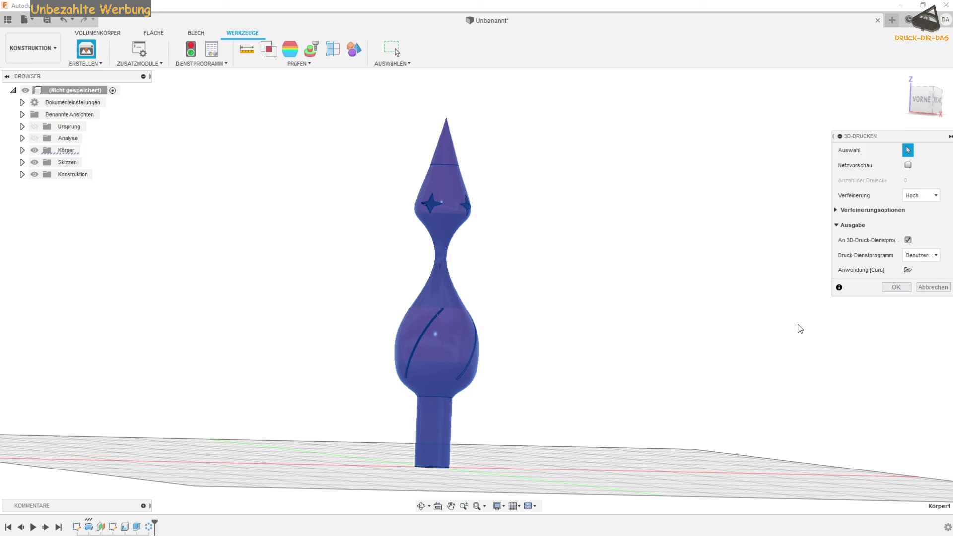
pyautogui.click(908, 240)
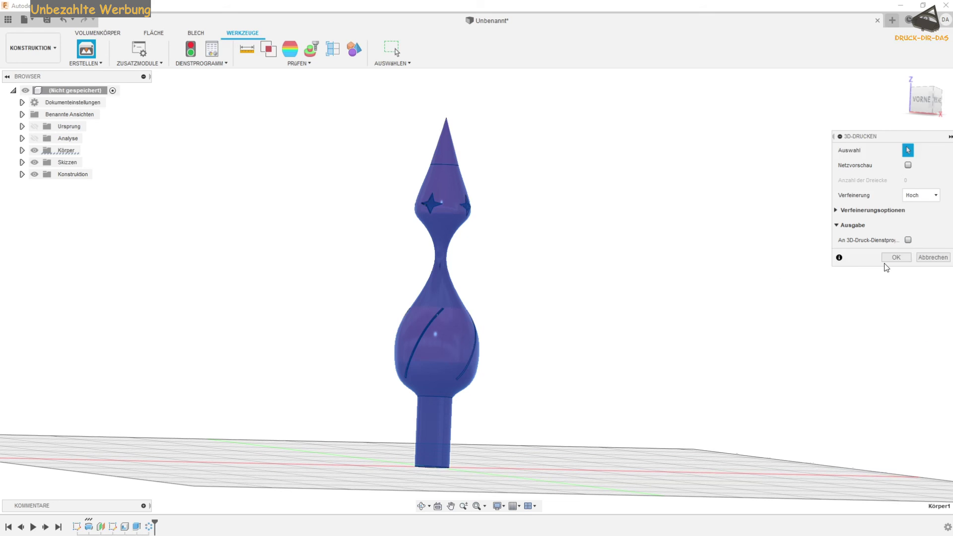
pyautogui.click(896, 257)
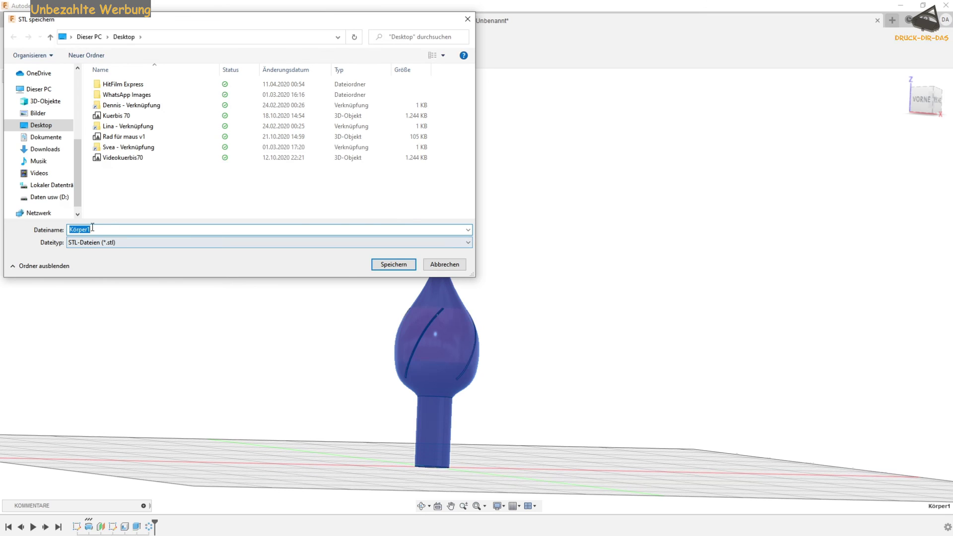
pyautogui.click(446, 265)
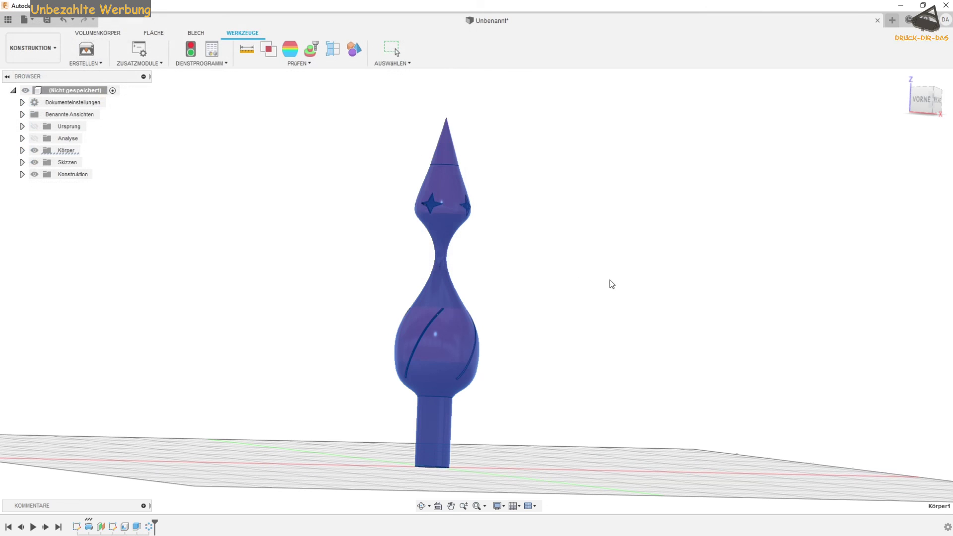